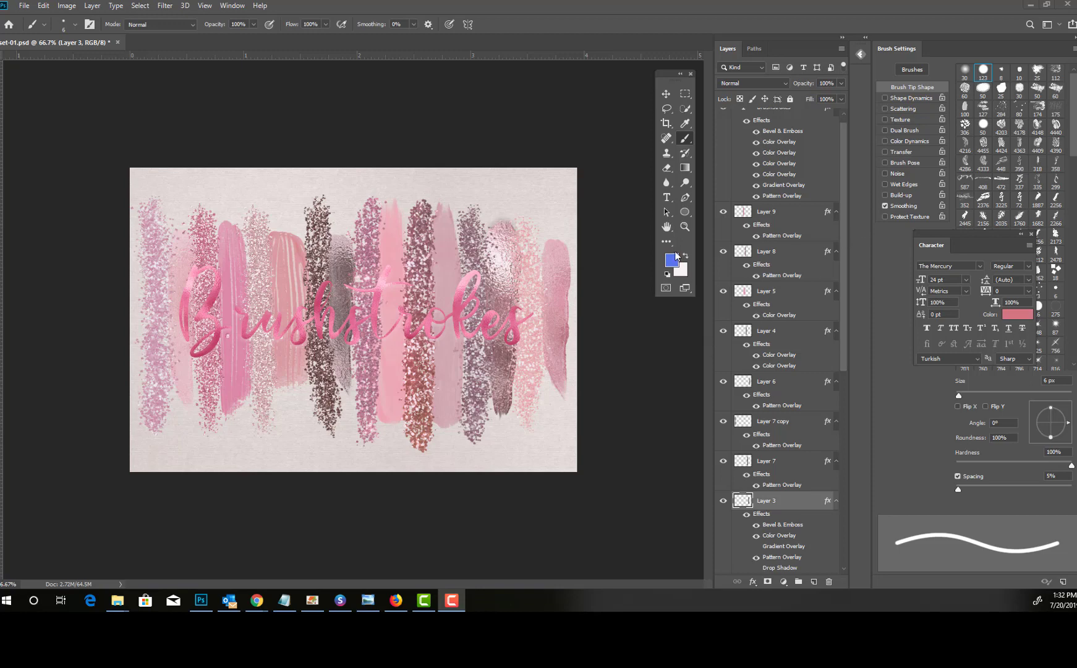
Check the current image size and resolution, then dismiss the Image Size dialog unchanged.
{"action": "scroll", "coordinate": [836, 291], "scroll_direction": "up", "scroll_amount": 2}
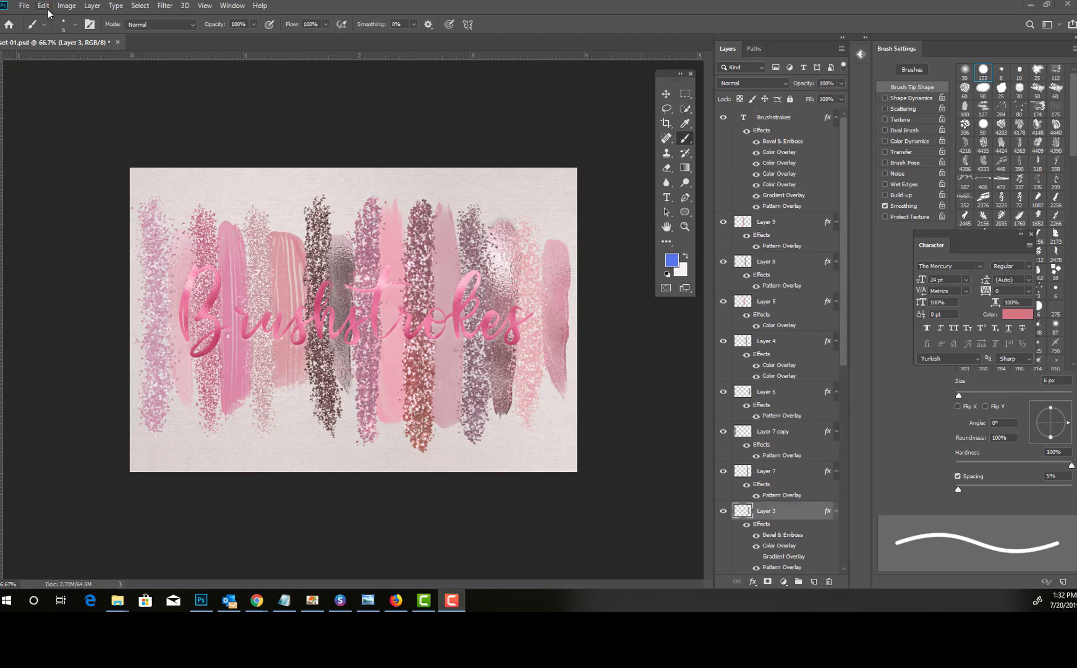
{"action": "left_click", "coordinate": [67, 5]}
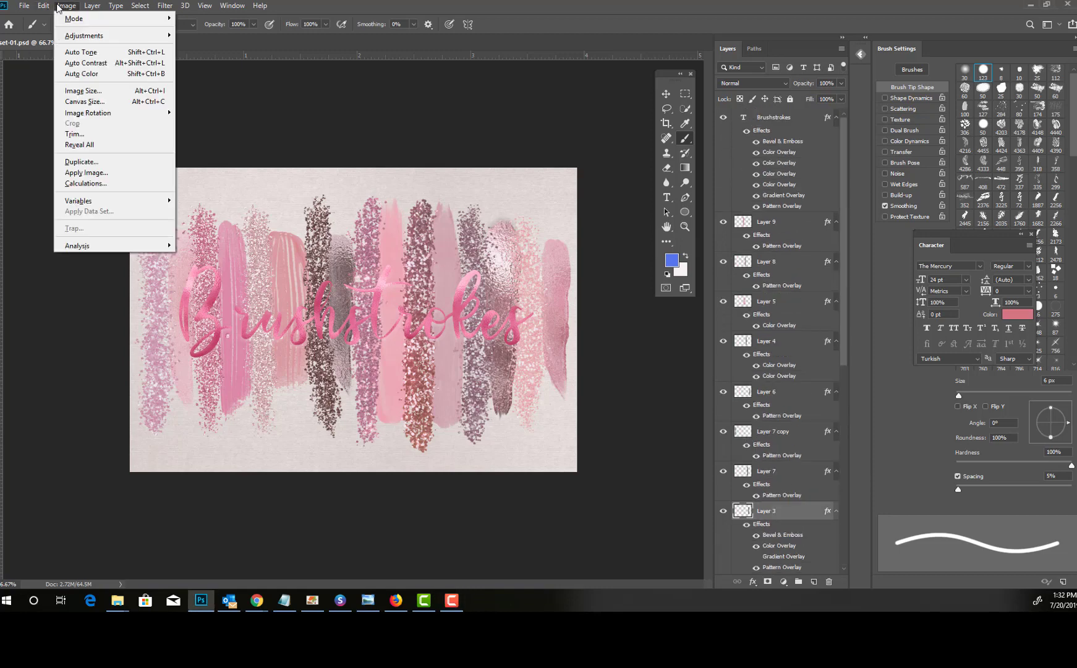
{"action": "left_click", "coordinate": [81, 90]}
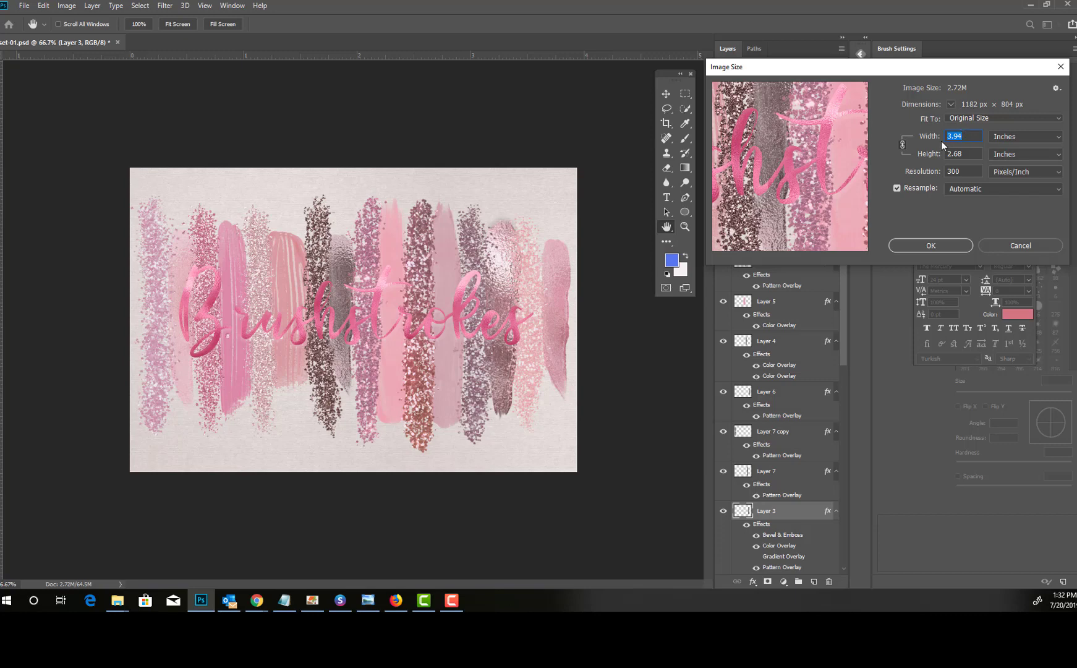
{"action": "left_click", "coordinate": [1016, 245]}
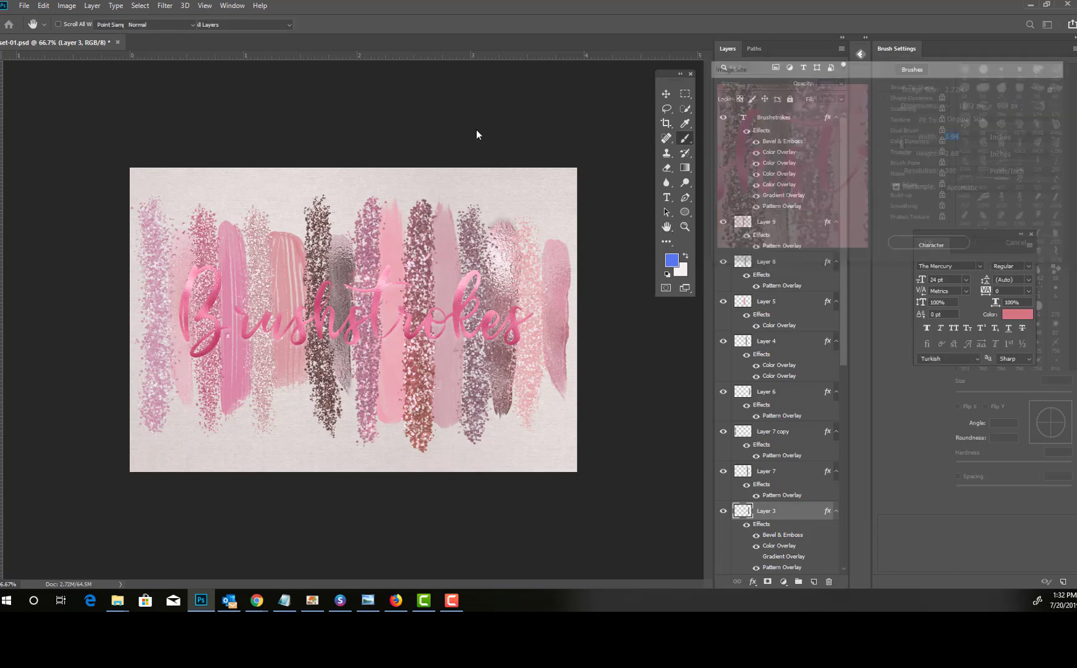
Create a new document from the Custom 10 x 10 in, 300 ppi preset.
{"action": "left_click", "coordinate": [25, 6]}
{"action": "left_click", "coordinate": [31, 19]}
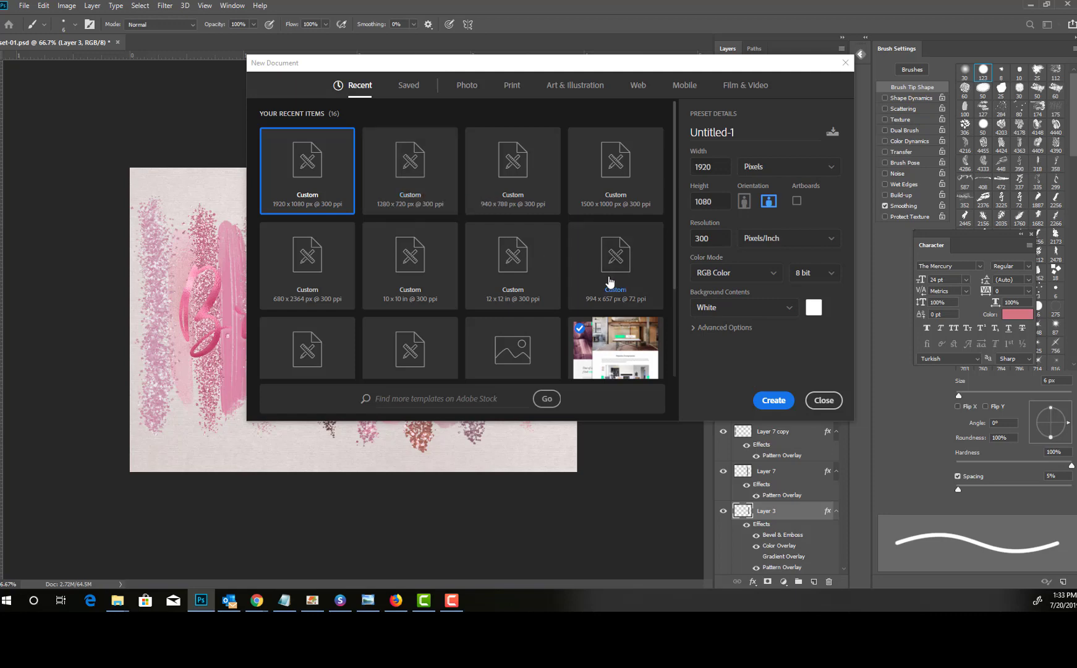
{"action": "left_click", "coordinate": [398, 268]}
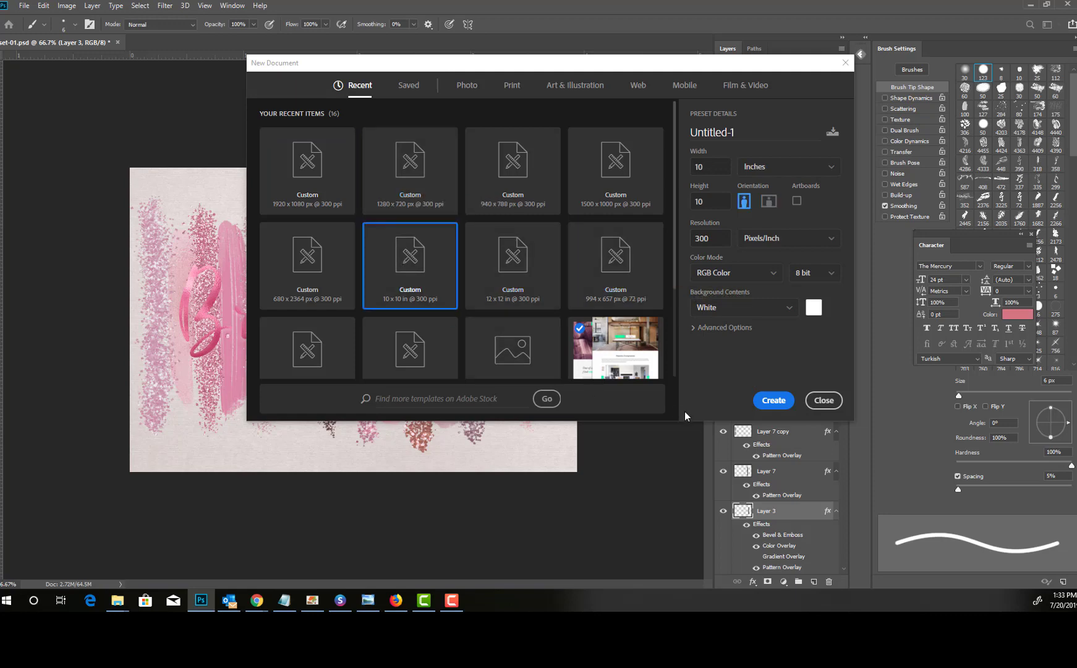
{"action": "left_click", "coordinate": [773, 400]}
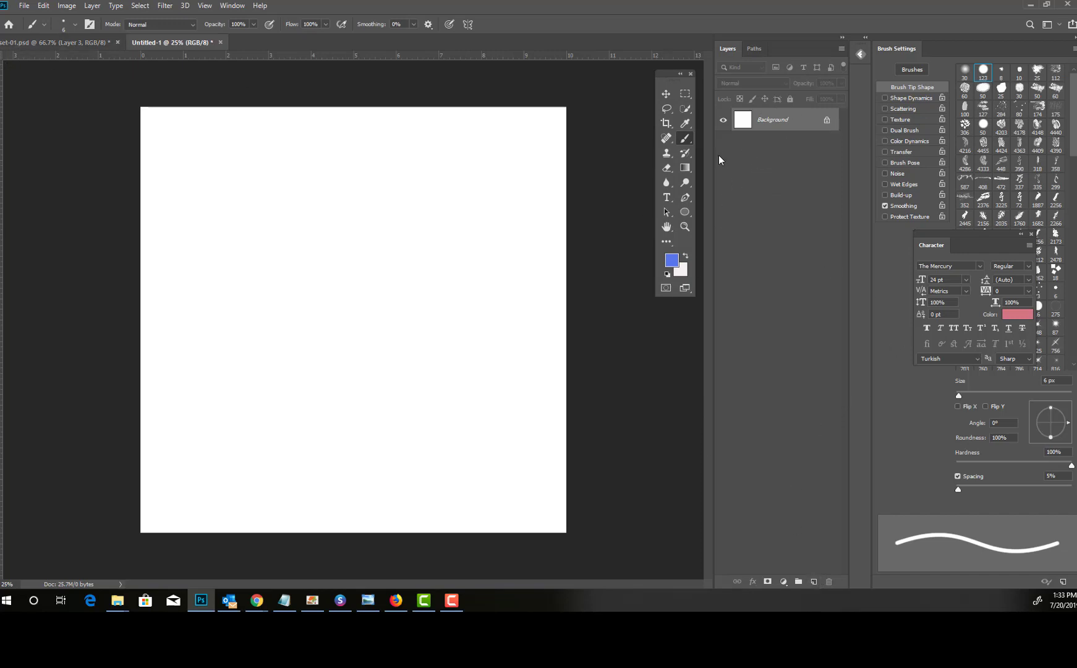
Add an empty Layer 1 and choose the Sampled Brush 1 preset at 1681 px.
{"action": "left_click", "coordinate": [814, 581]}
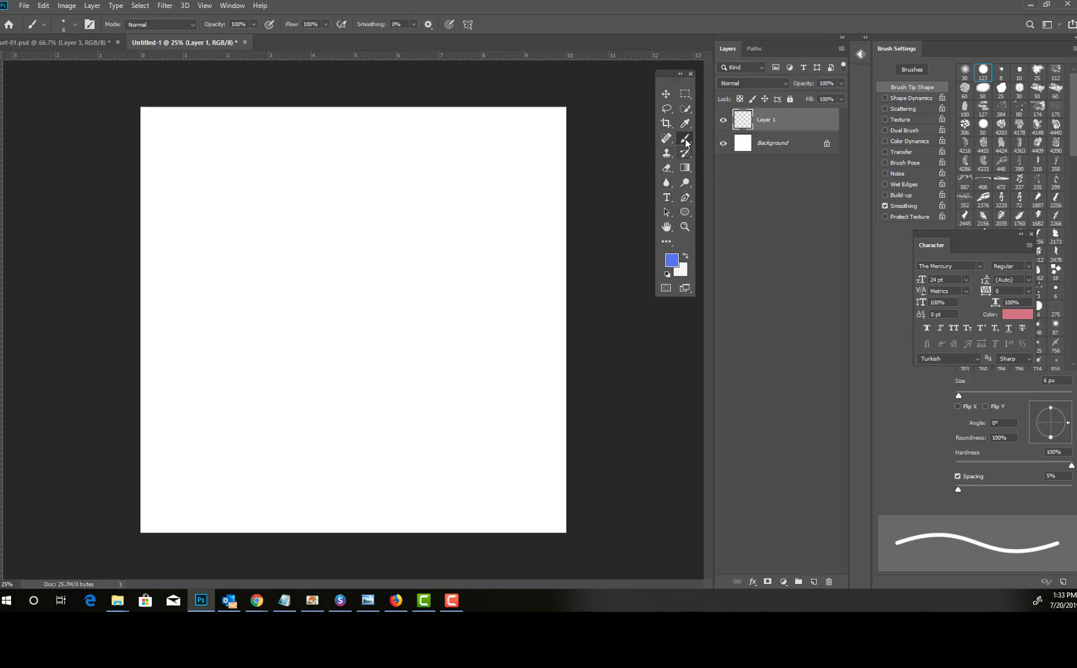
{"action": "left_click", "coordinate": [75, 25]}
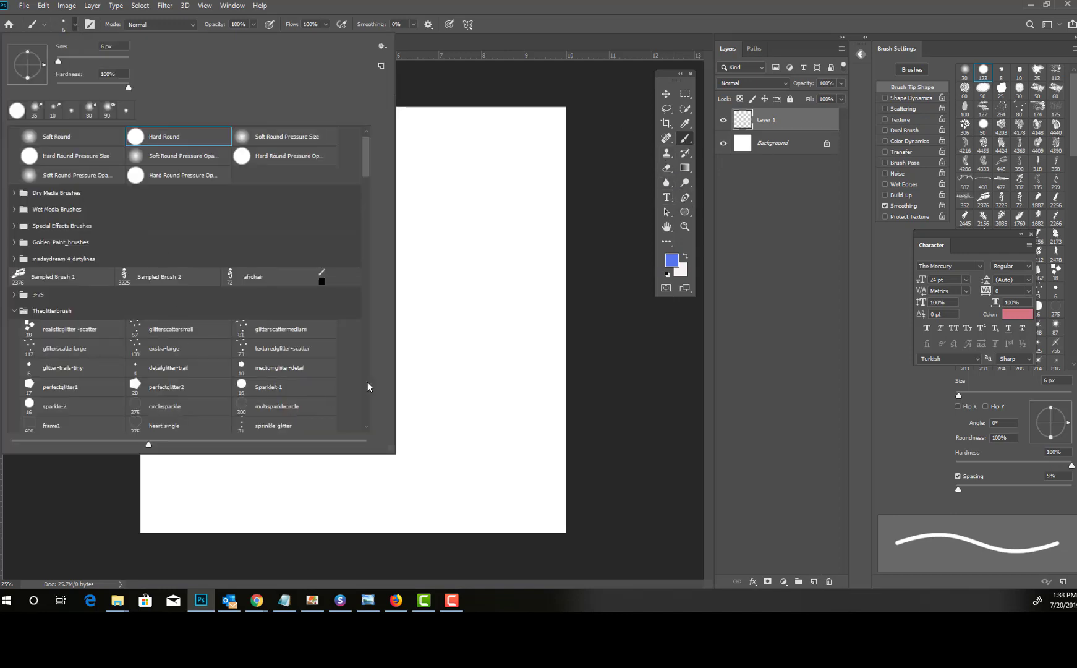
{"action": "left_click_drag", "start_coordinate": [366, 151], "coordinate": [353, 411]}
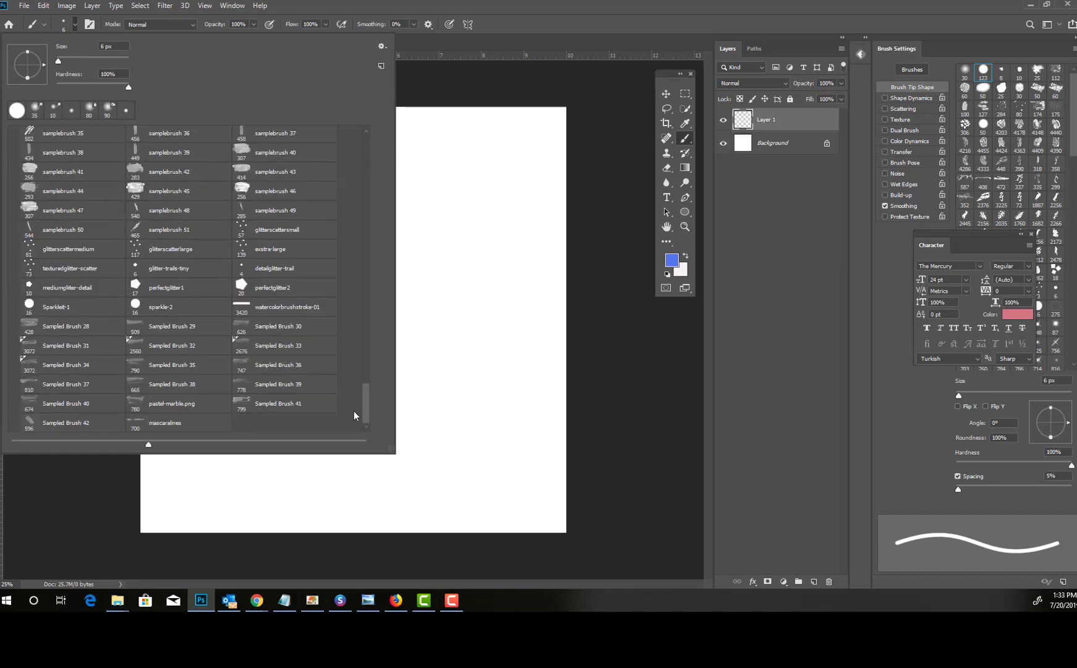
{"action": "scroll", "coordinate": [89, 295], "scroll_direction": "up", "scroll_amount": 3}
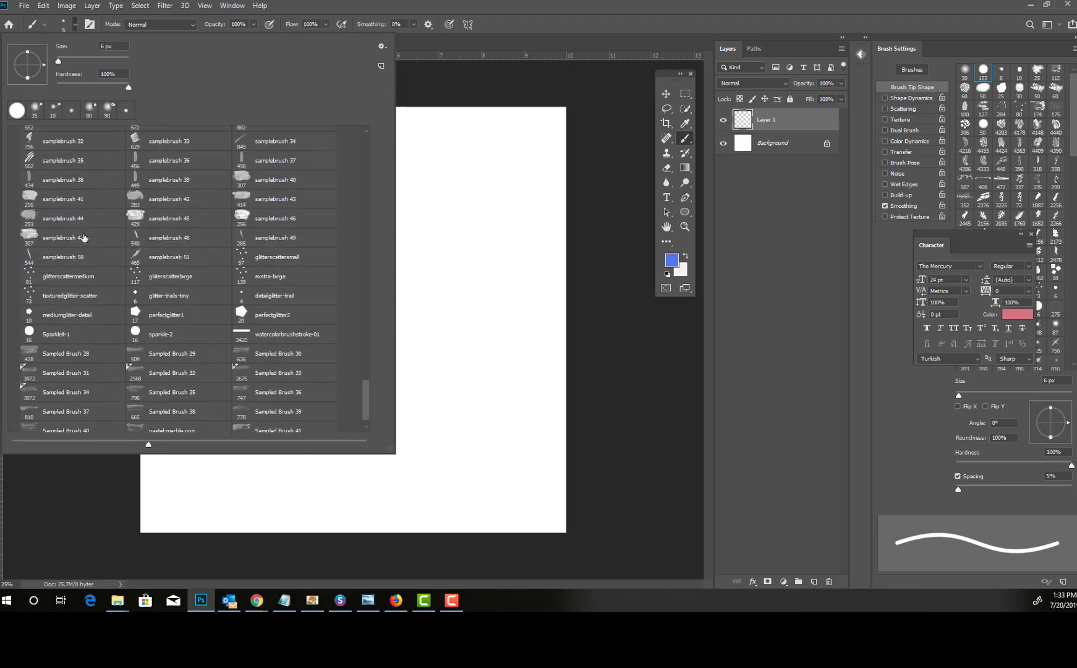
{"action": "scroll", "coordinate": [82, 213], "scroll_direction": "up", "scroll_amount": 10}
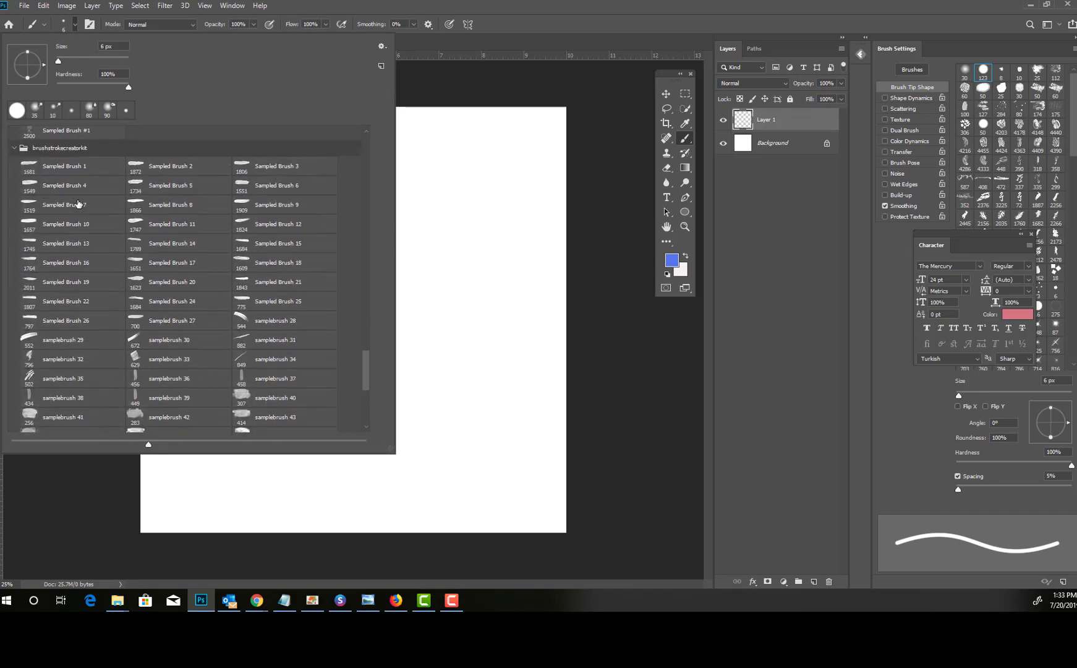
{"action": "left_click", "coordinate": [36, 185]}
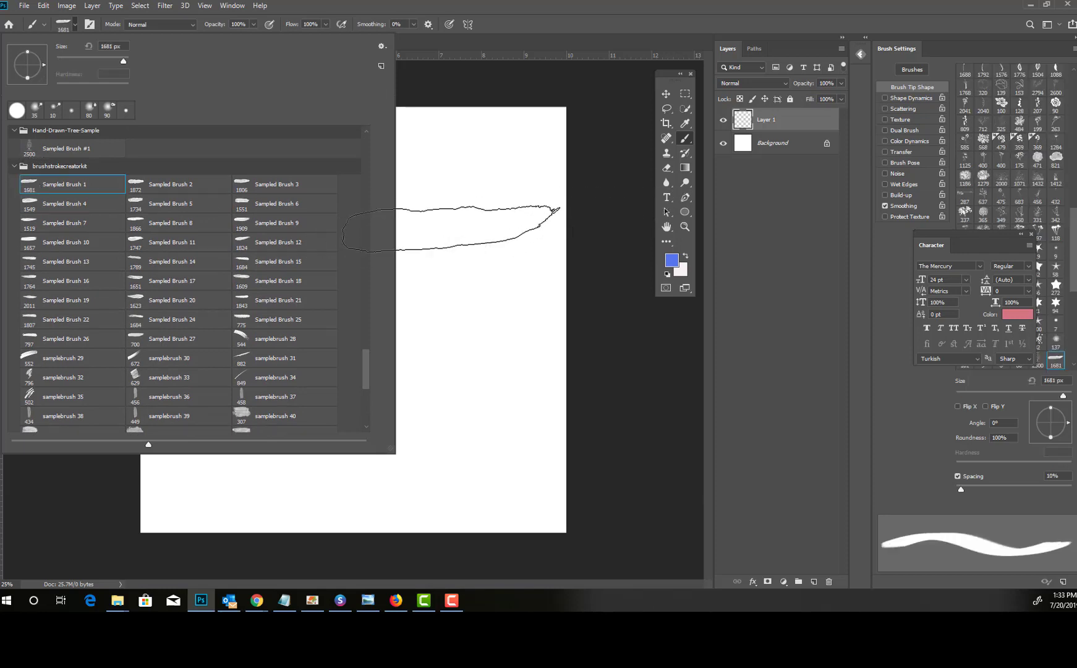
Paint a test dab with Sampled Brush 1, then undo it to keep the canvas blank.
{"action": "left_click", "coordinate": [433, 298]}
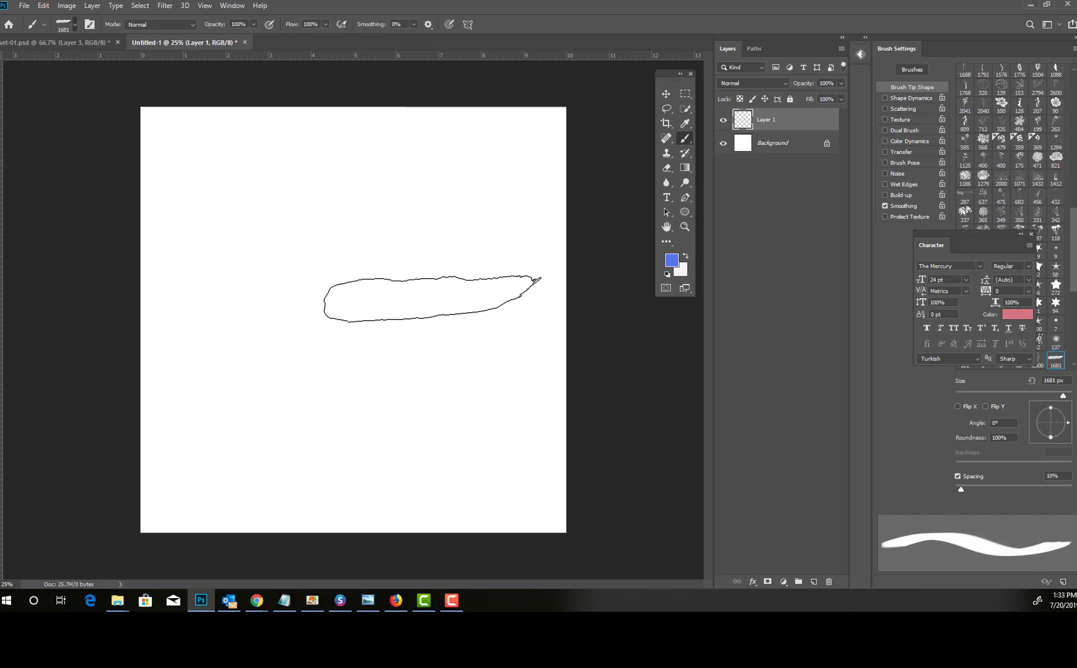
{"action": "left_click", "coordinate": [433, 298]}
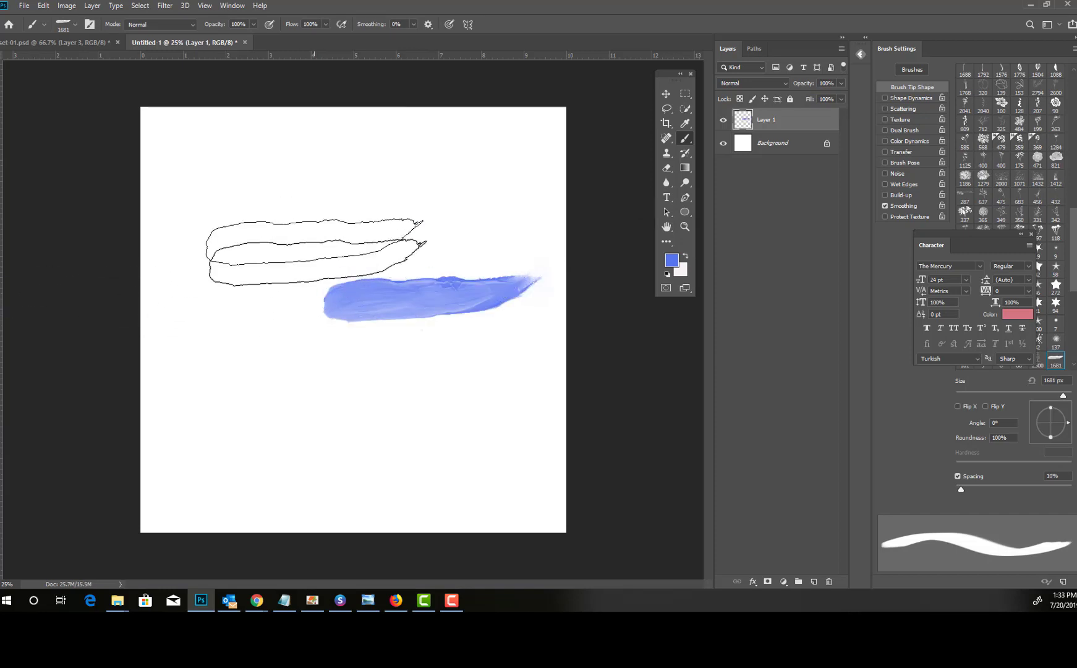
{"action": "key", "text": "ctrl+z"}
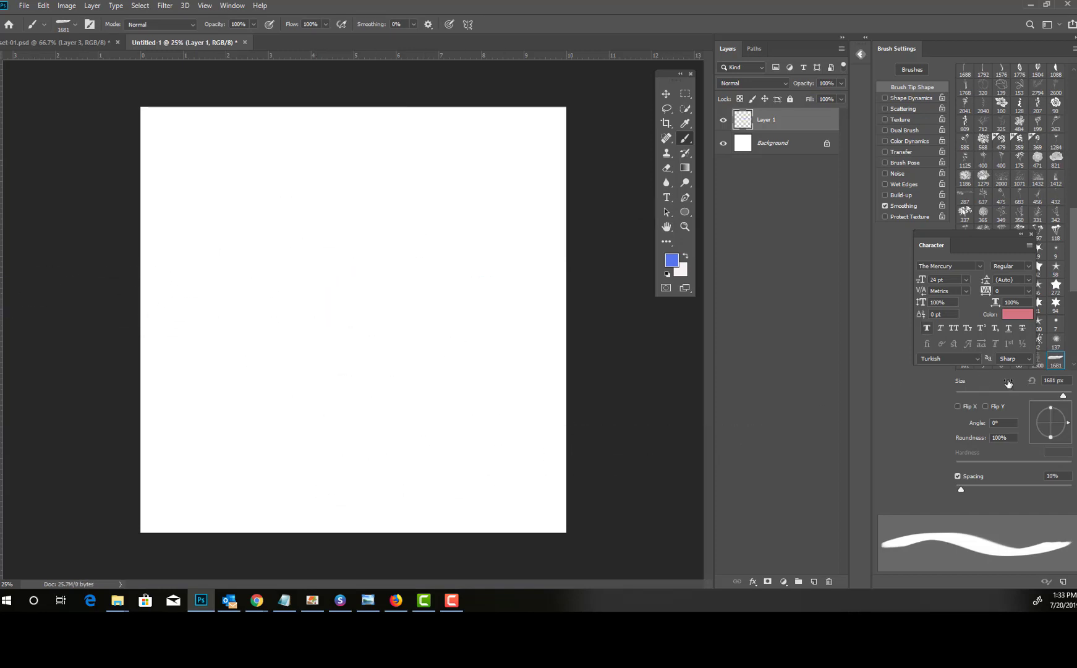
Rotate the brush tip to about -80° and undo a vertical test stroke.
{"action": "left_click_drag", "start_coordinate": [966, 232], "coordinate": [759, 199]}
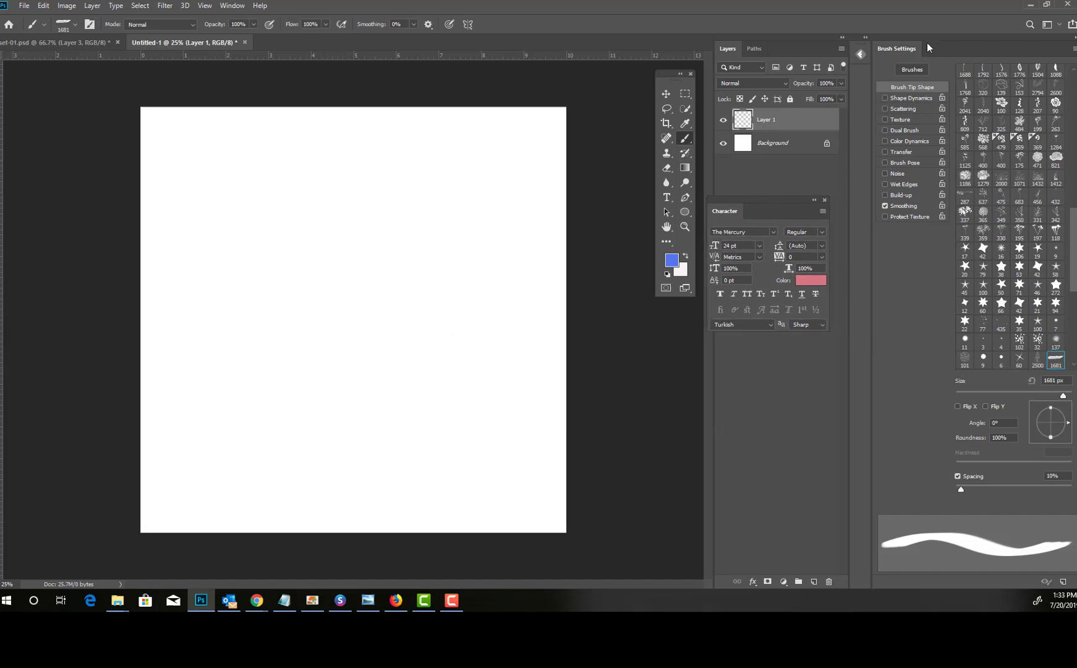
{"action": "left_click_drag", "start_coordinate": [1071, 422], "coordinate": [1048, 440]}
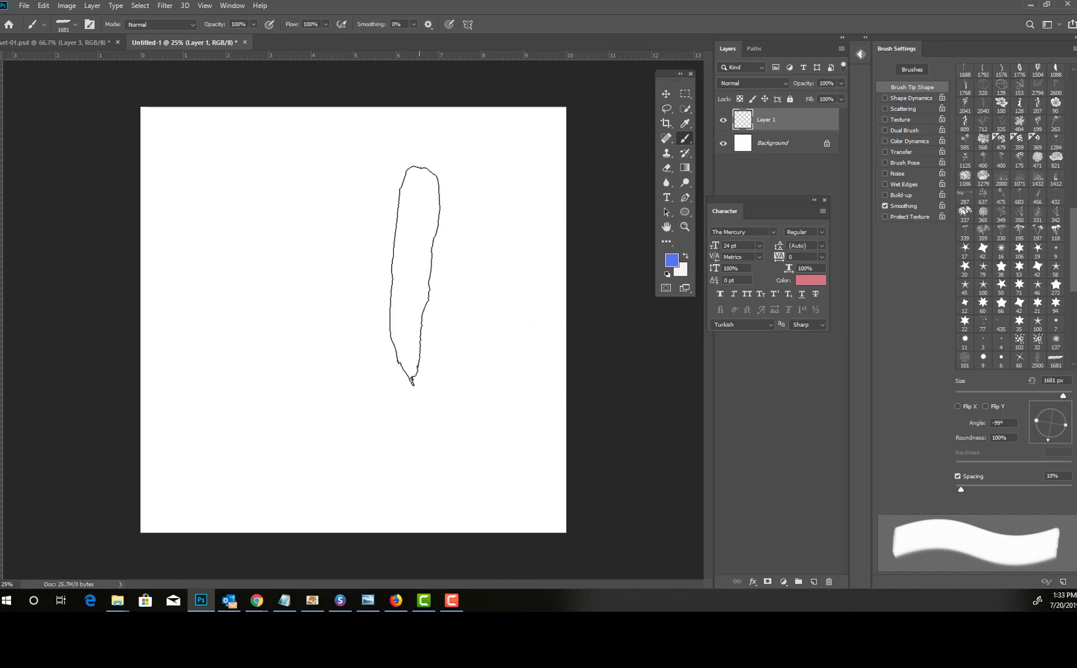
{"action": "left_click", "coordinate": [415, 276]}
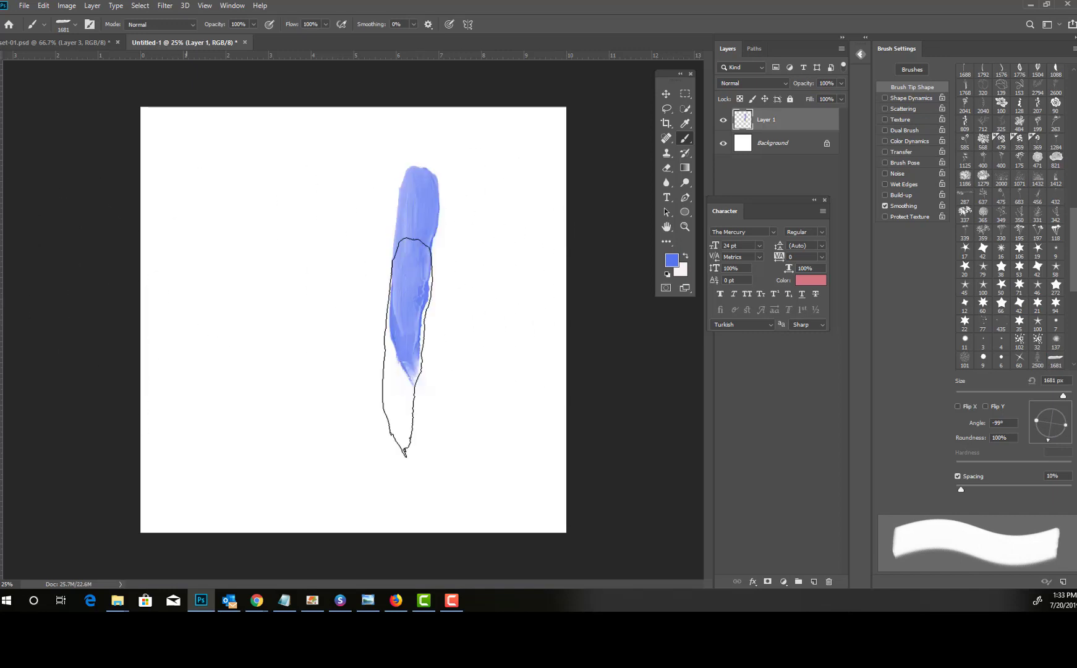
{"action": "key", "text": "ctrl+z"}
Set the foreground to light pink fb8be7 and paint a vertical stroke on Layer 1.
{"action": "left_click", "coordinate": [672, 260]}
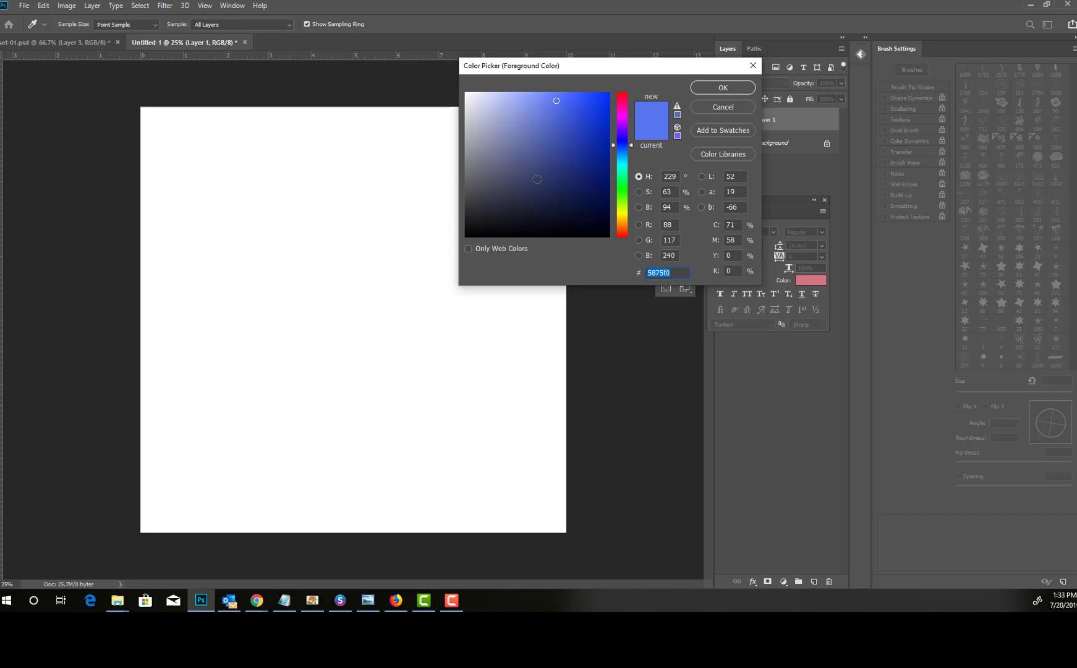
{"action": "left_click", "coordinate": [616, 112]}
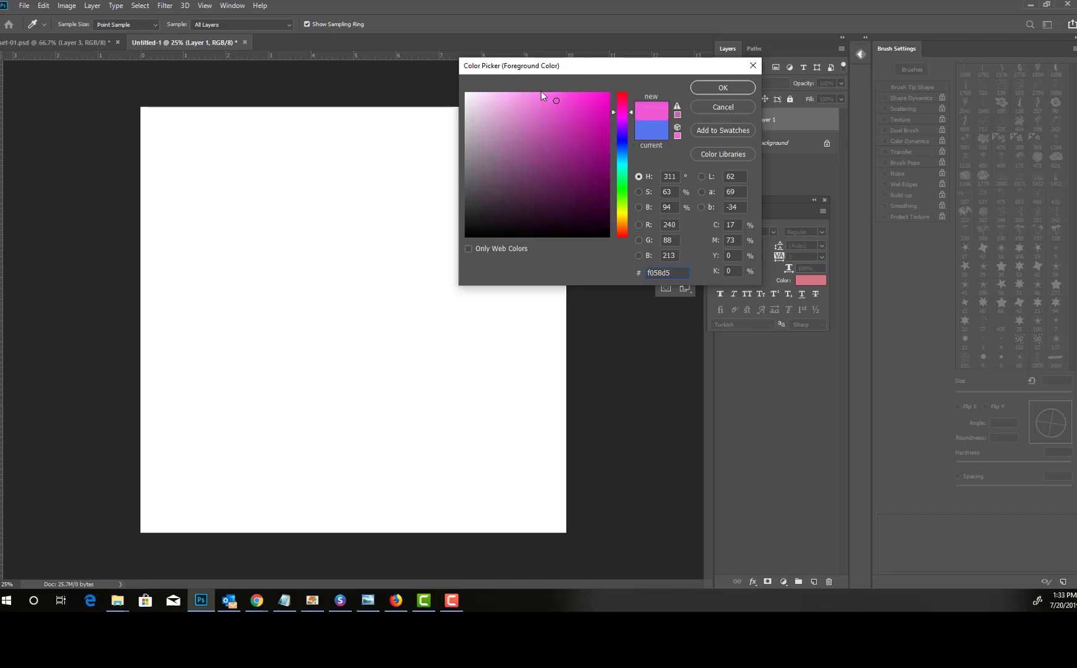
{"action": "left_click", "coordinate": [529, 94]}
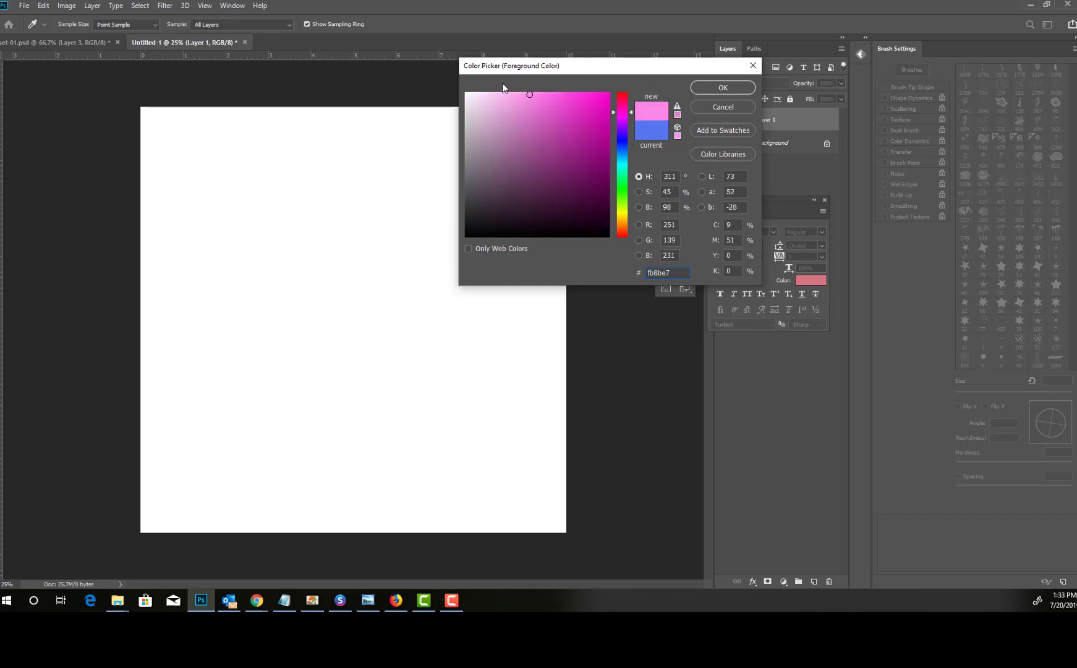
{"action": "left_click", "coordinate": [502, 95]}
{"action": "left_click", "coordinate": [739, 88]}
{"action": "key", "text": "b"}
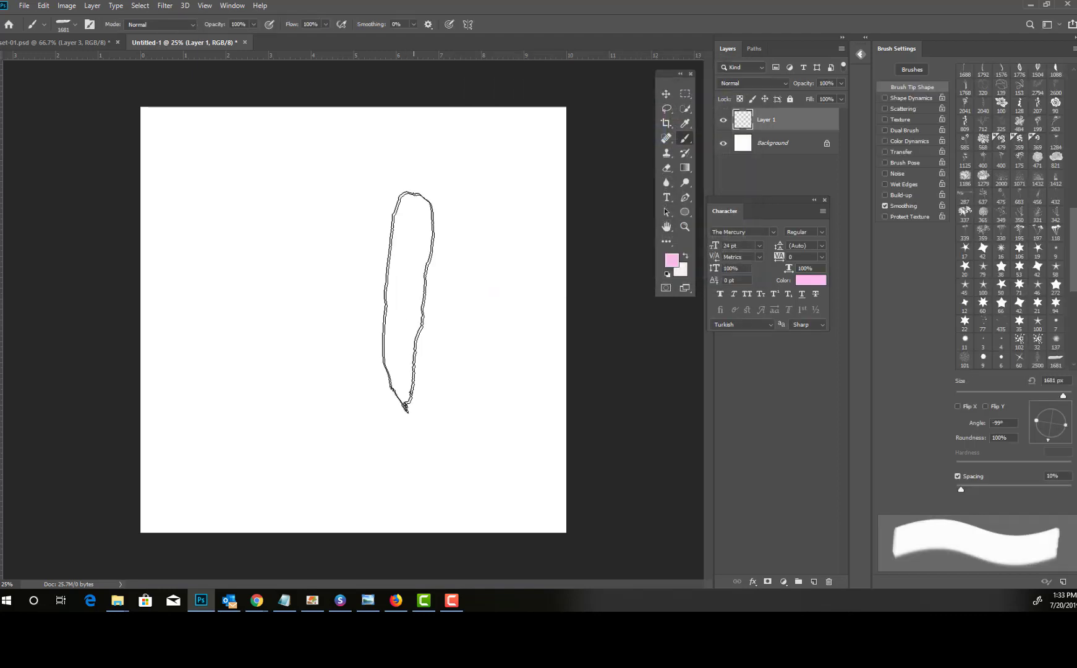
{"action": "left_click", "coordinate": [408, 302]}
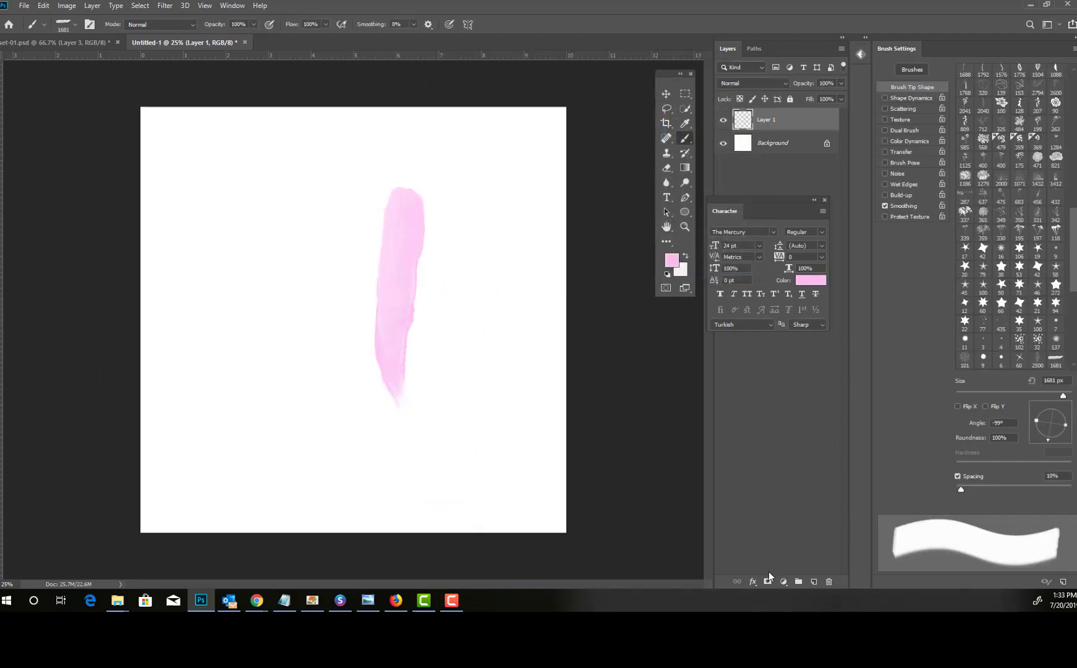
{"action": "left_click", "coordinate": [753, 581]}
Add a Pattern Overlay to the stroke using the gold foil new money.jpg pattern.
{"action": "left_click", "coordinate": [770, 552]}
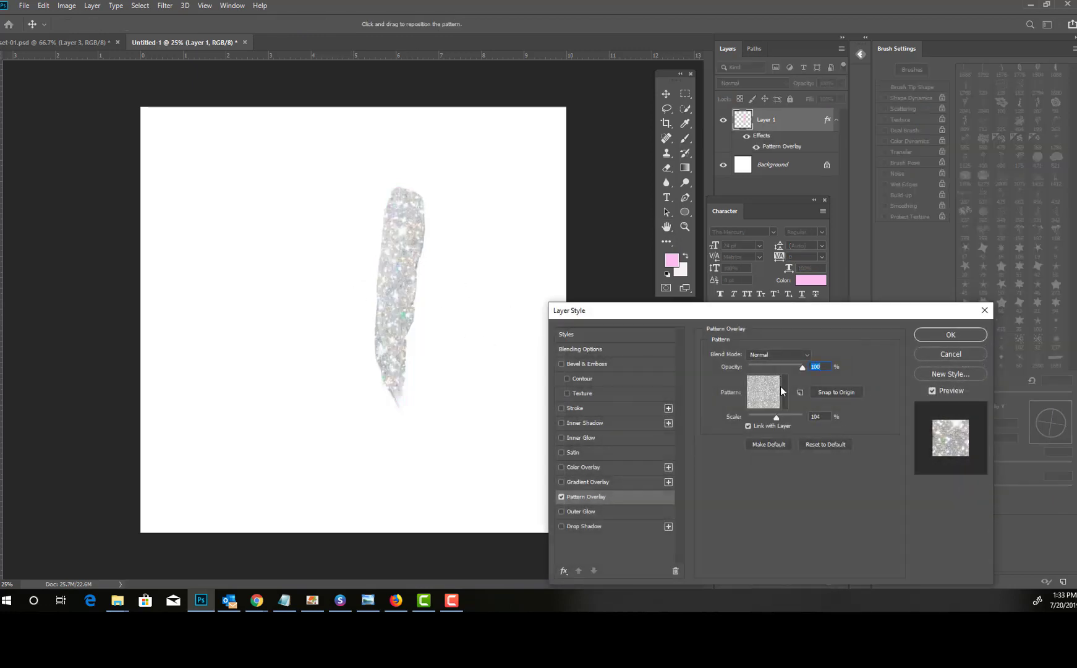
{"action": "left_click", "coordinate": [785, 393]}
{"action": "left_click", "coordinate": [746, 465]}
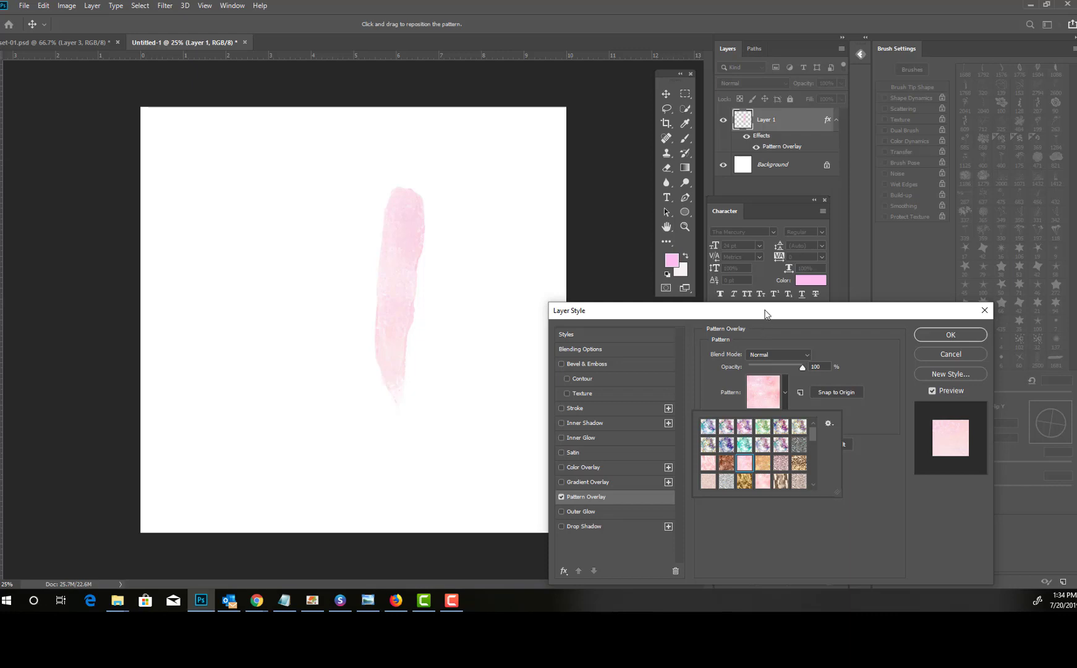
{"action": "left_click_drag", "start_coordinate": [767, 314], "coordinate": [758, 128]}
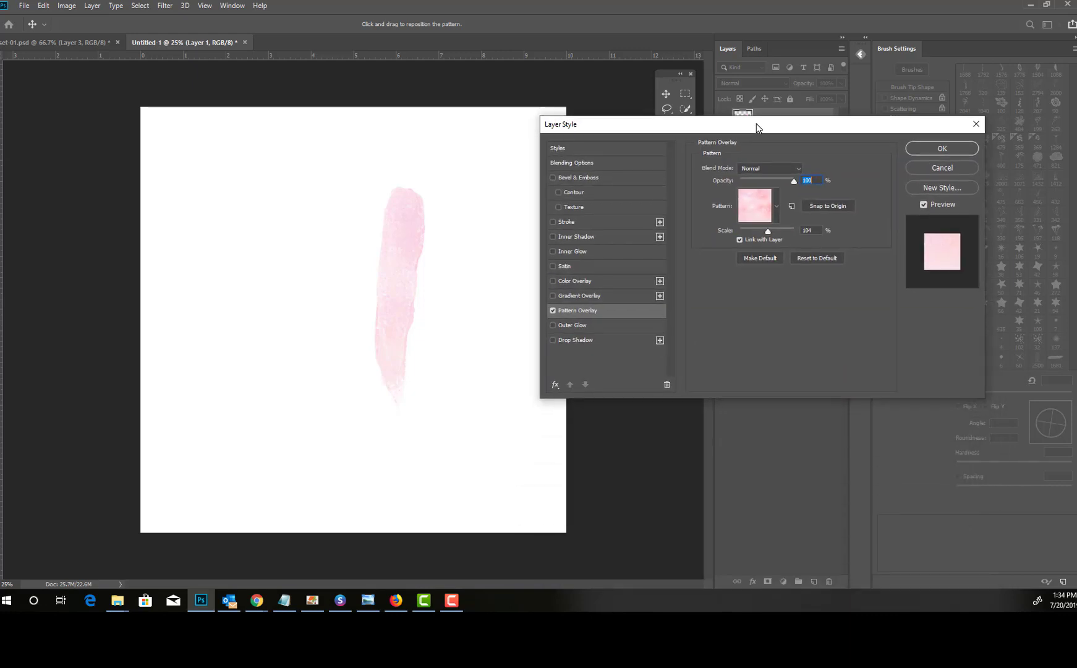
{"action": "left_click", "coordinate": [772, 215]}
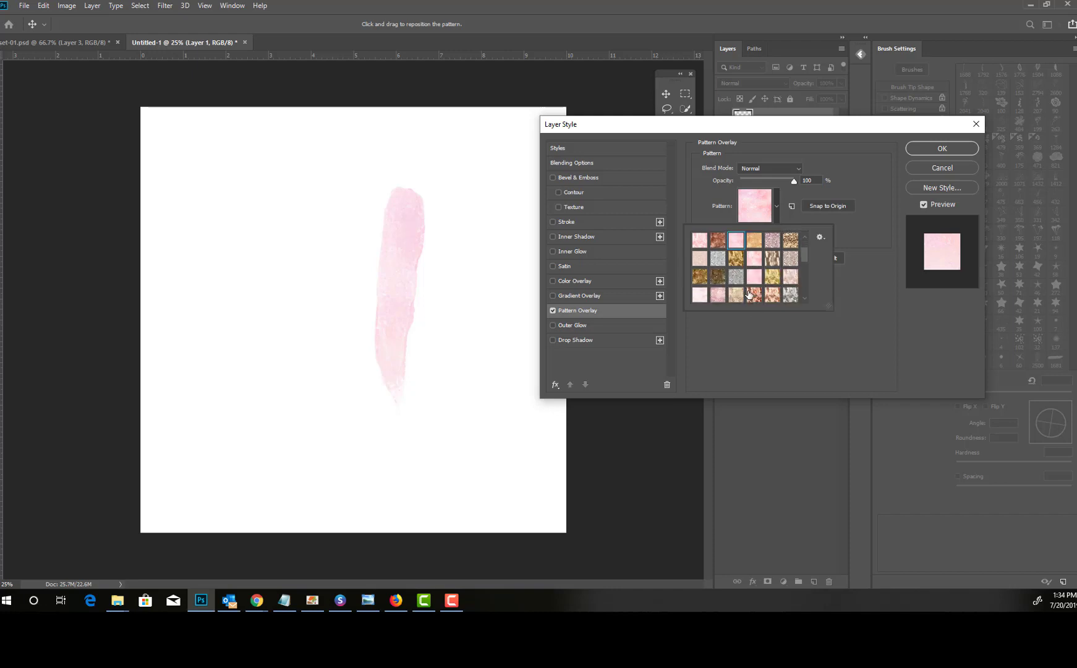
{"action": "scroll", "coordinate": [749, 294], "scroll_direction": "up", "scroll_amount": 1}
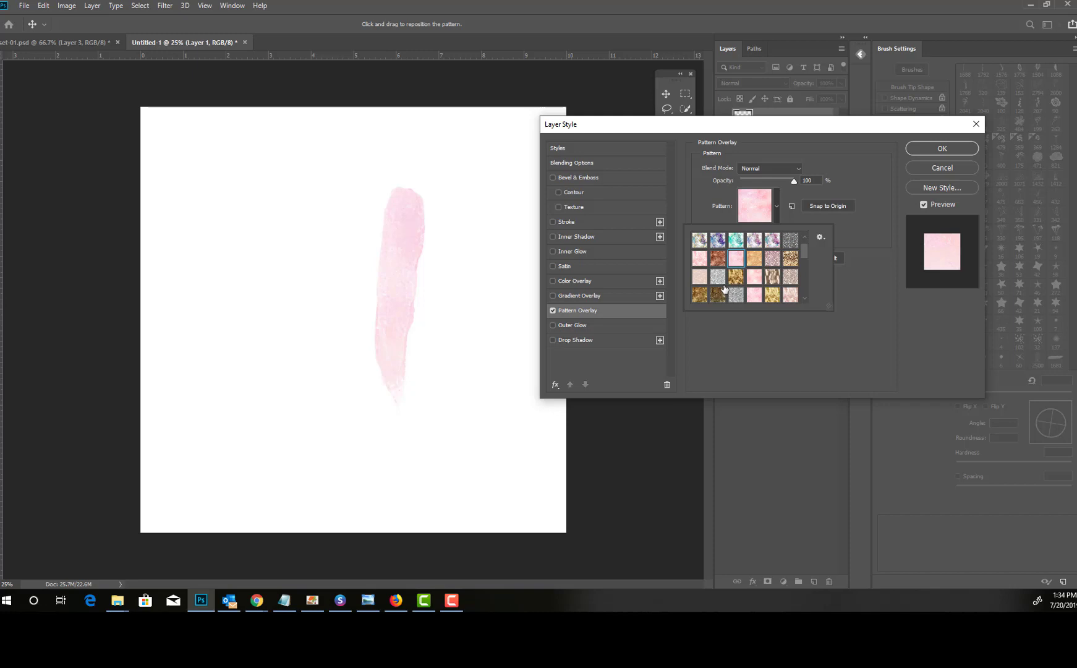
{"action": "scroll", "coordinate": [750, 280], "scroll_direction": "down", "scroll_amount": 1}
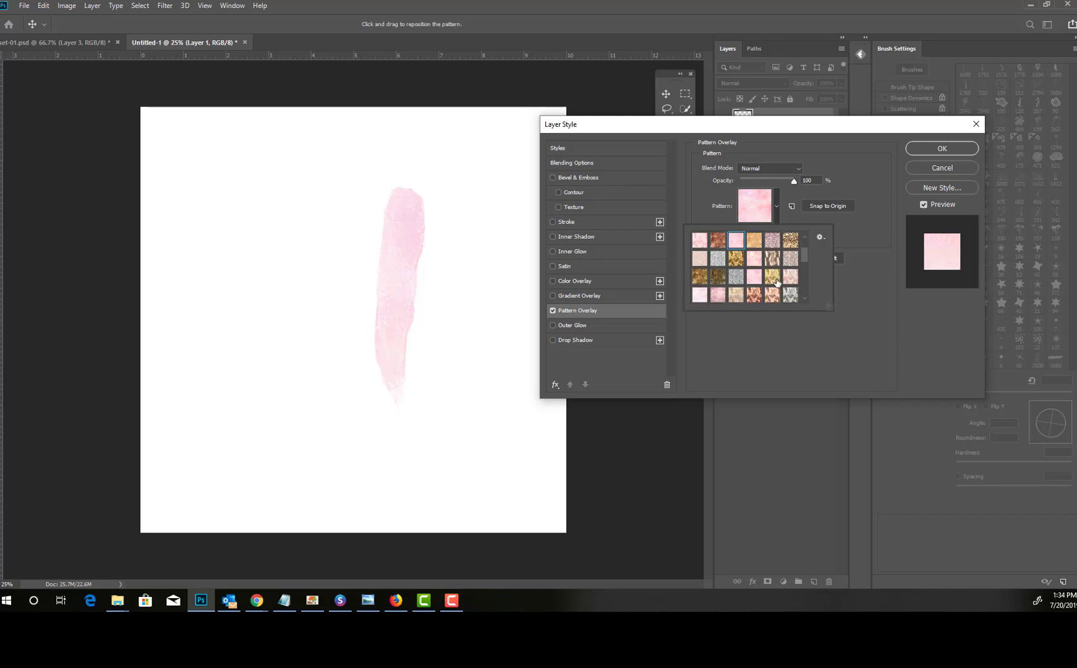
{"action": "left_click", "coordinate": [778, 281]}
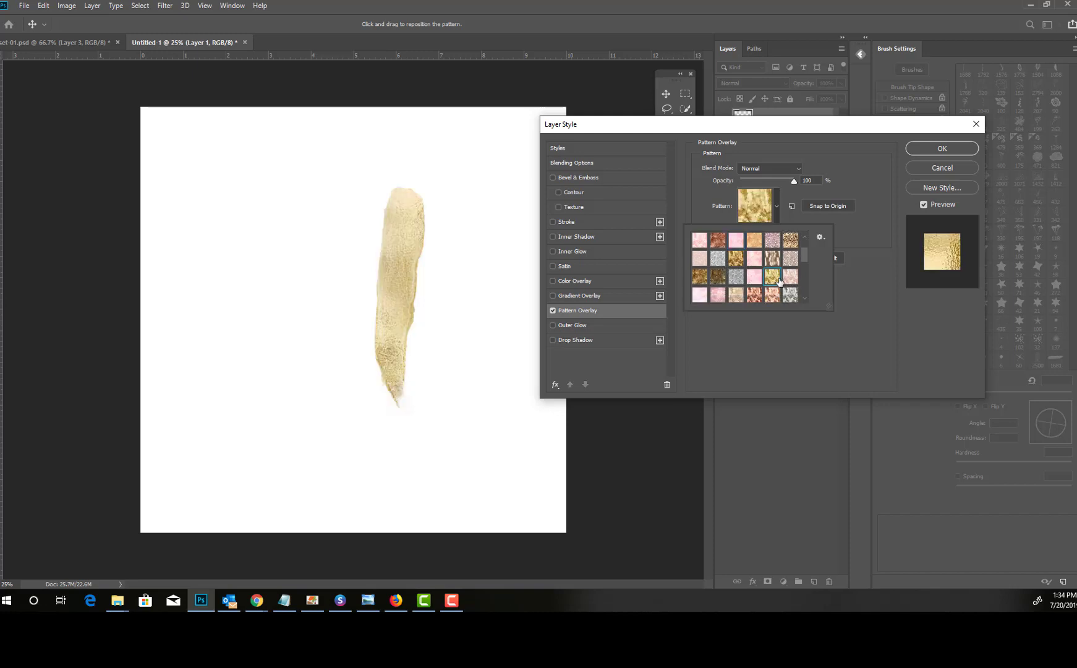
{"action": "left_click", "coordinate": [894, 219]}
Set the gold pattern scale to 100% and reposition it within the stroke.
{"action": "double_click", "coordinate": [814, 229]}
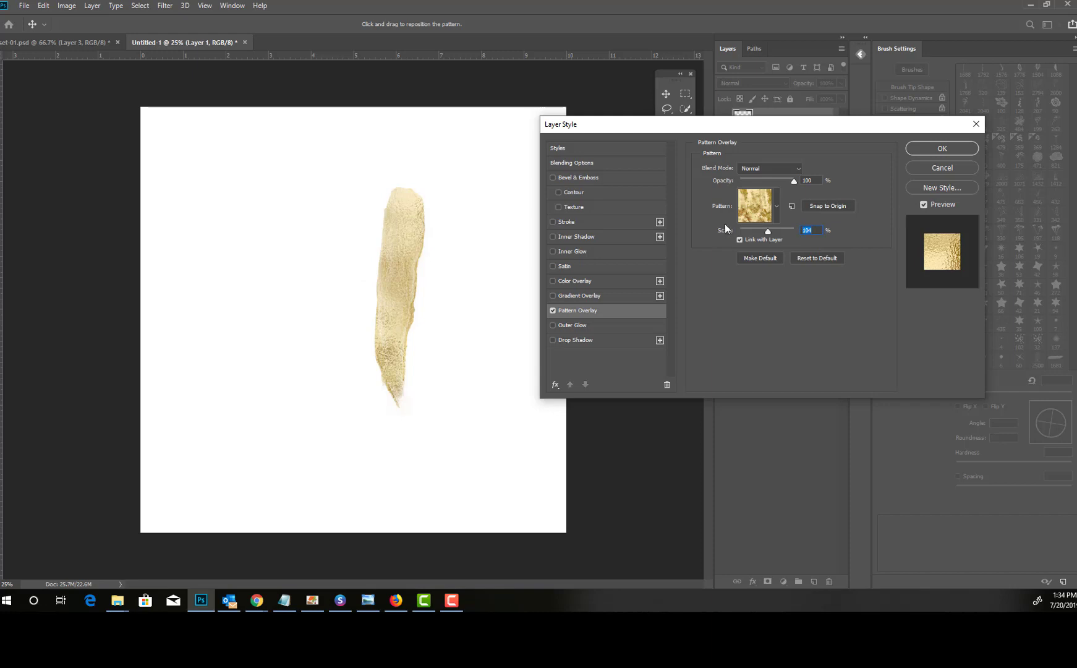
{"action": "type", "text": "25"}
{"action": "left_click", "coordinate": [806, 206]}
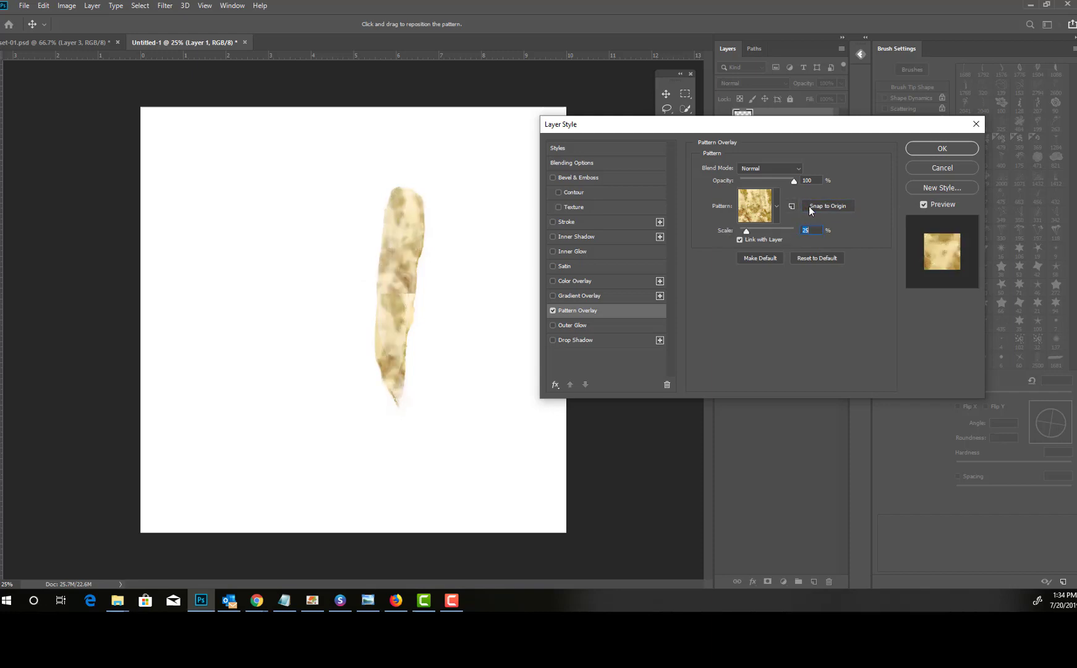
{"action": "double_click", "coordinate": [813, 231]}
{"action": "left_click_drag", "start_coordinate": [746, 231], "coordinate": [753, 231]}
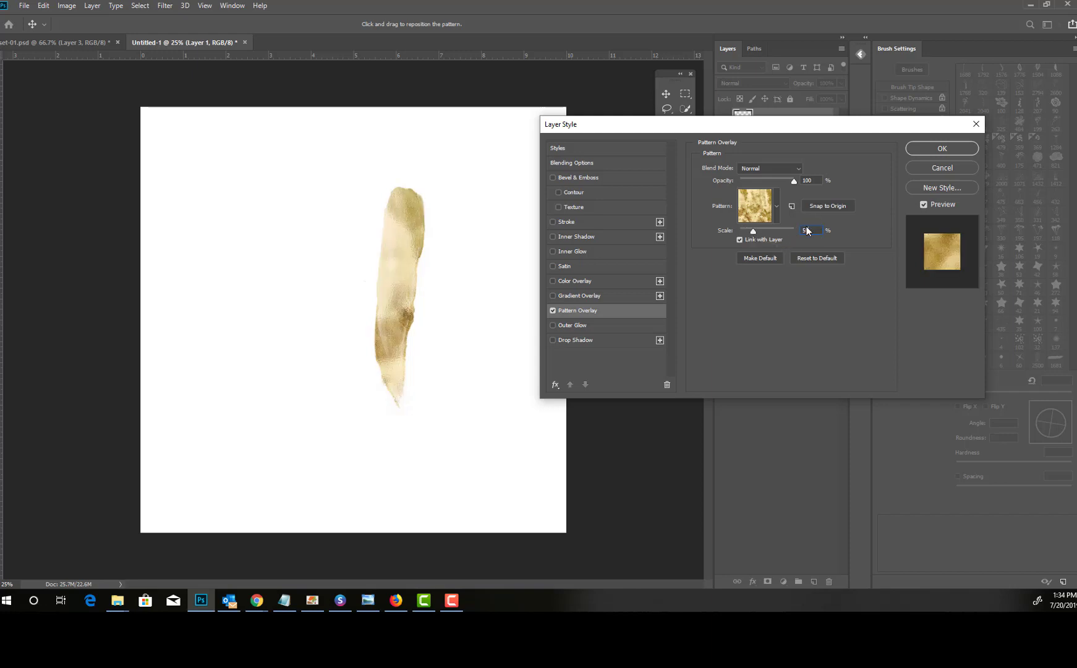
{"action": "type", "text": "100"}
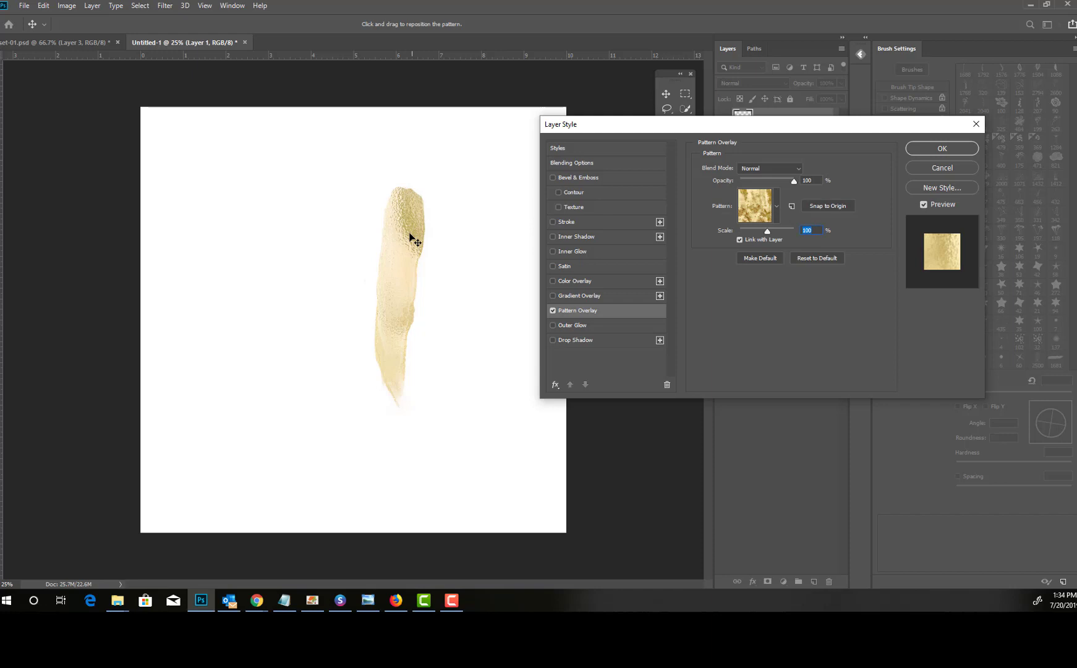
{"action": "mouse_move", "coordinate": [411, 235]}
{"action": "left_mouse_down"}
{"action": "mouse_move", "coordinate": [379, 431]}
{"action": "mouse_move", "coordinate": [388, 463]}
{"action": "left_mouse_up"}
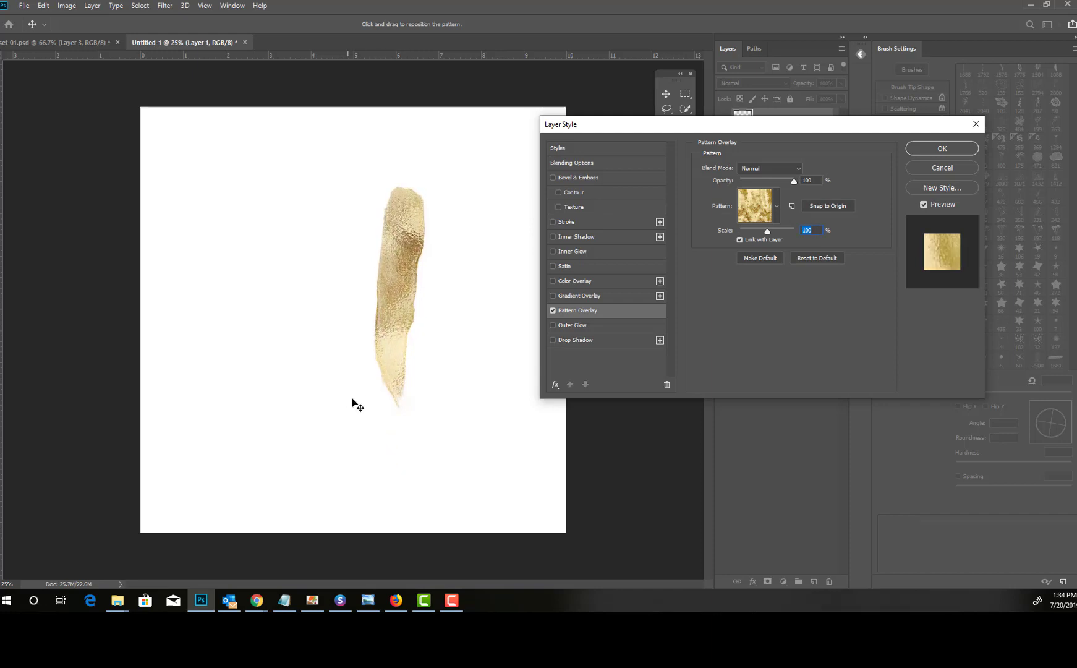
{"action": "mouse_move", "coordinate": [391, 273]}
{"action": "left_mouse_down"}
{"action": "mouse_move", "coordinate": [323, 274]}
{"action": "mouse_move", "coordinate": [399, 296]}
{"action": "left_mouse_up"}
Set the pattern overlay blend mode to Linear Burn and adjust the texture's position.
{"action": "left_click", "coordinate": [758, 168]}
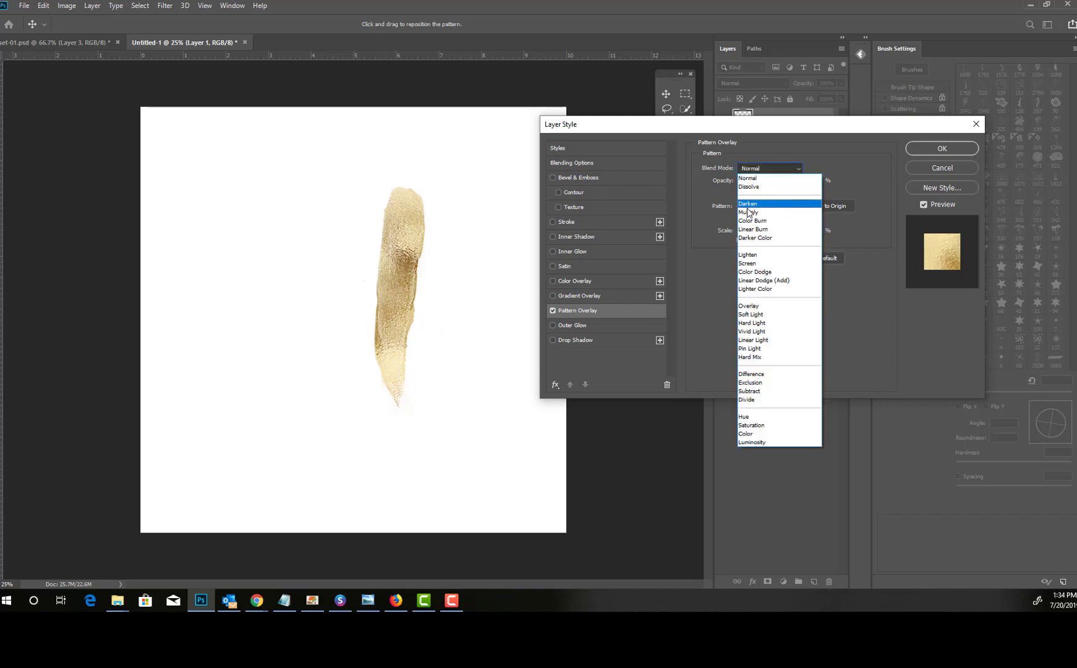
{"action": "left_click", "coordinate": [748, 212]}
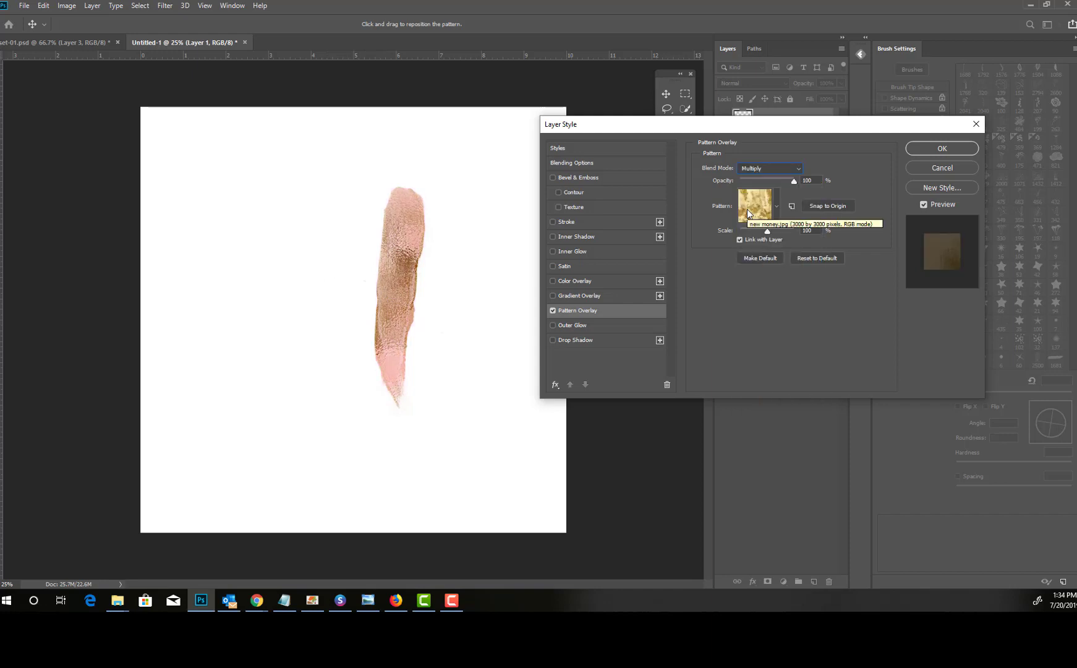
{"action": "key", "text": "Down"}
{"action": "key", "text": "Down"}
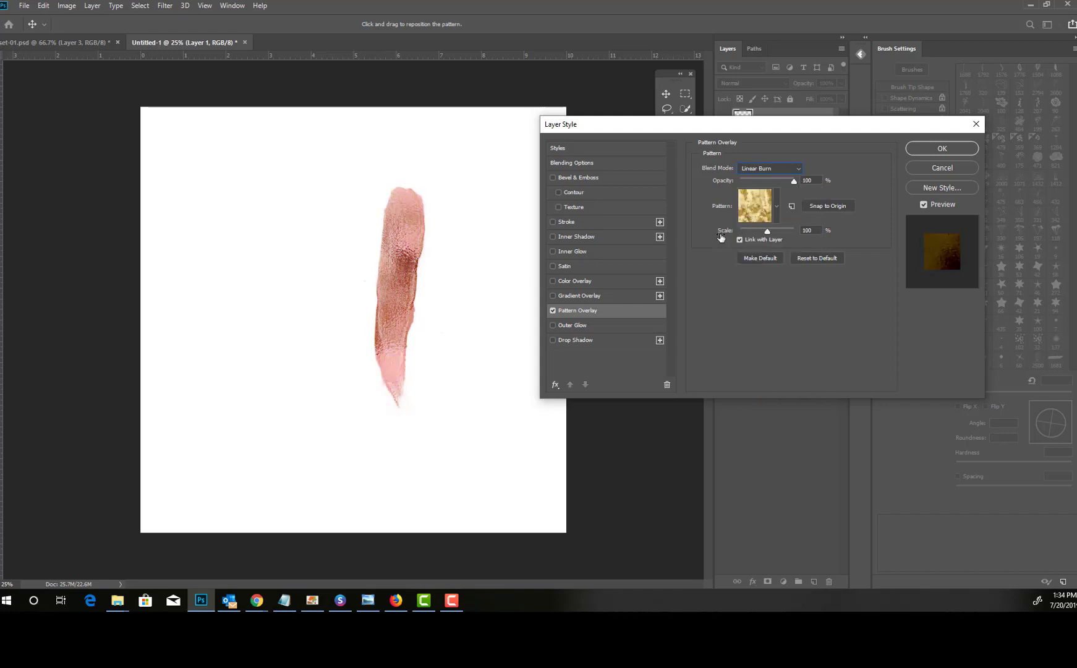
{"action": "mouse_move", "coordinate": [404, 240]}
{"action": "left_mouse_down"}
{"action": "mouse_move", "coordinate": [388, 257]}
{"action": "mouse_move", "coordinate": [396, 256]}
{"action": "left_mouse_up"}
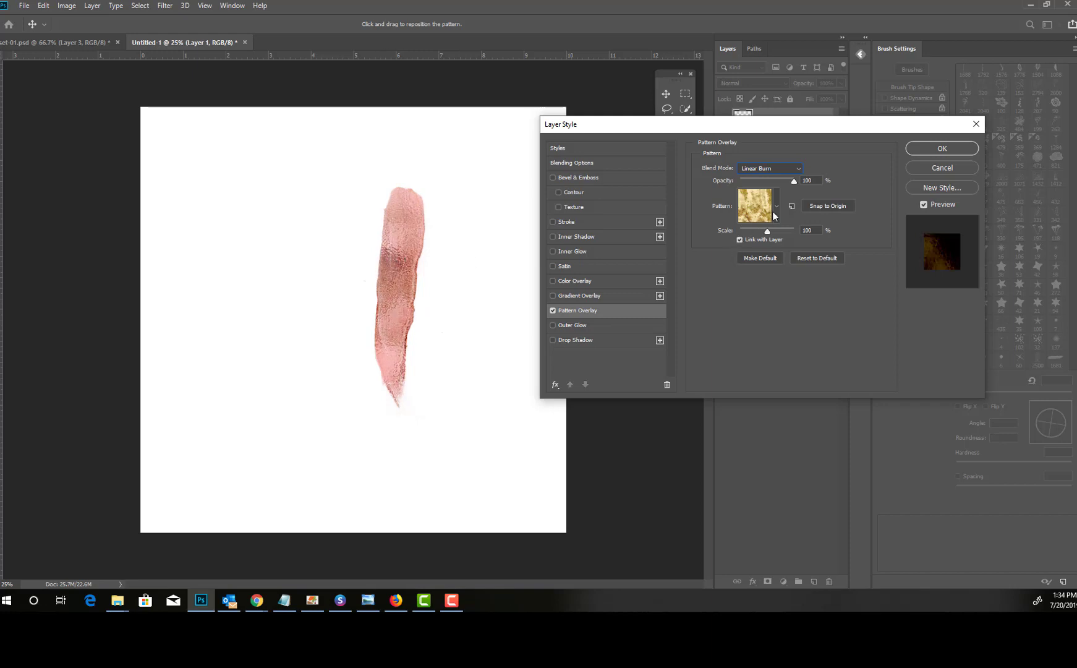
Accept the pattern overlay and move the rose stroke to the canvas's left side.
{"action": "left_click", "coordinate": [916, 149]}
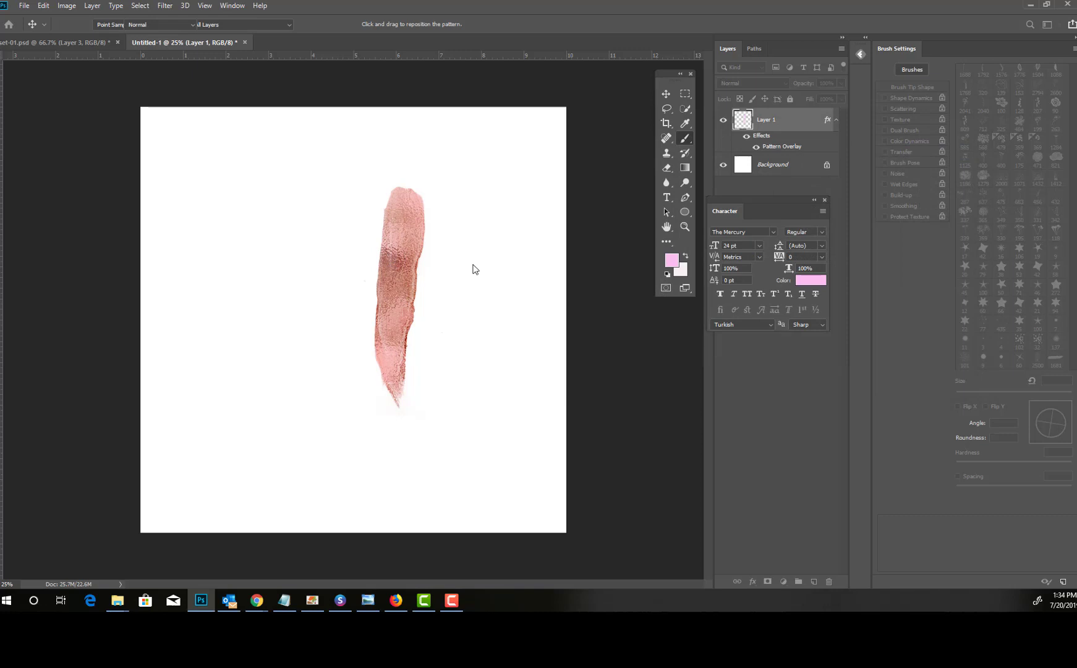
{"action": "key", "text": "b"}
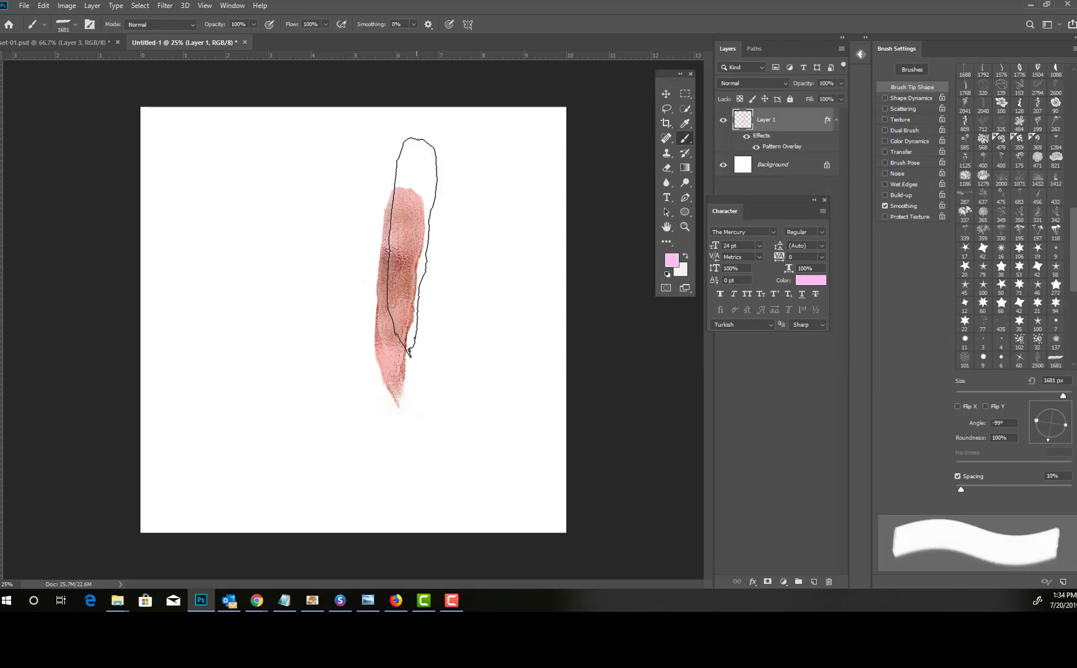
{"action": "left_click", "coordinate": [666, 94]}
{"action": "mouse_move", "coordinate": [387, 249]}
{"action": "left_mouse_down"}
{"action": "mouse_move", "coordinate": [224, 237]}
{"action": "mouse_move", "coordinate": [170, 245]}
{"action": "mouse_move", "coordinate": [211, 255]}
{"action": "left_mouse_up"}
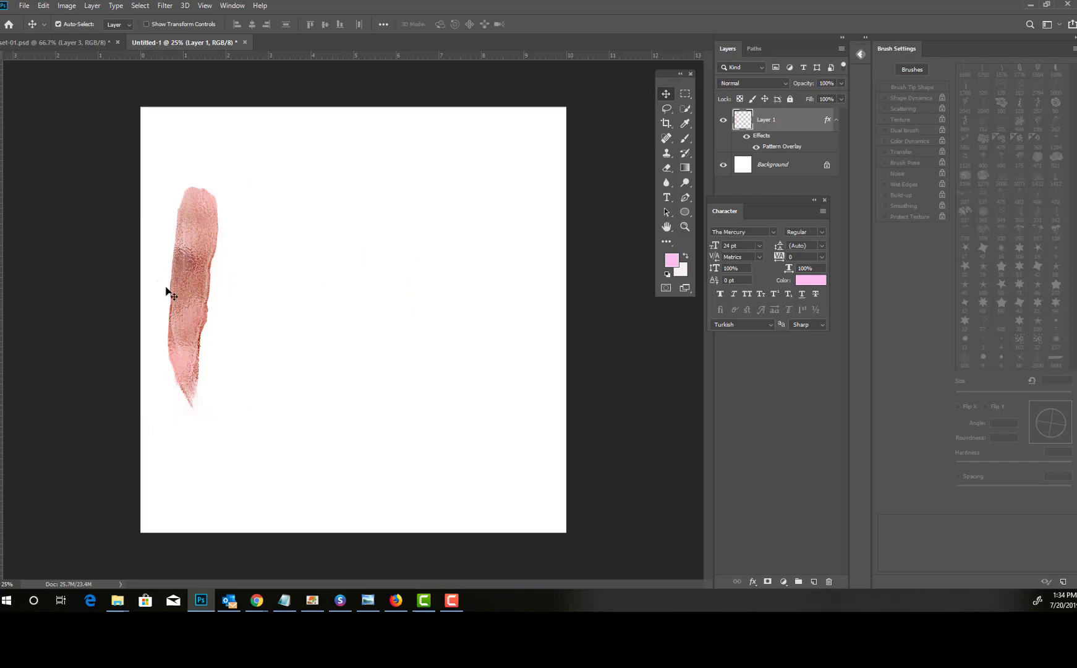
Compare with the Brushstrokes reference, cancel a trial rotation, and nudge the stroke further left.
{"action": "left_click", "coordinate": [58, 41]}
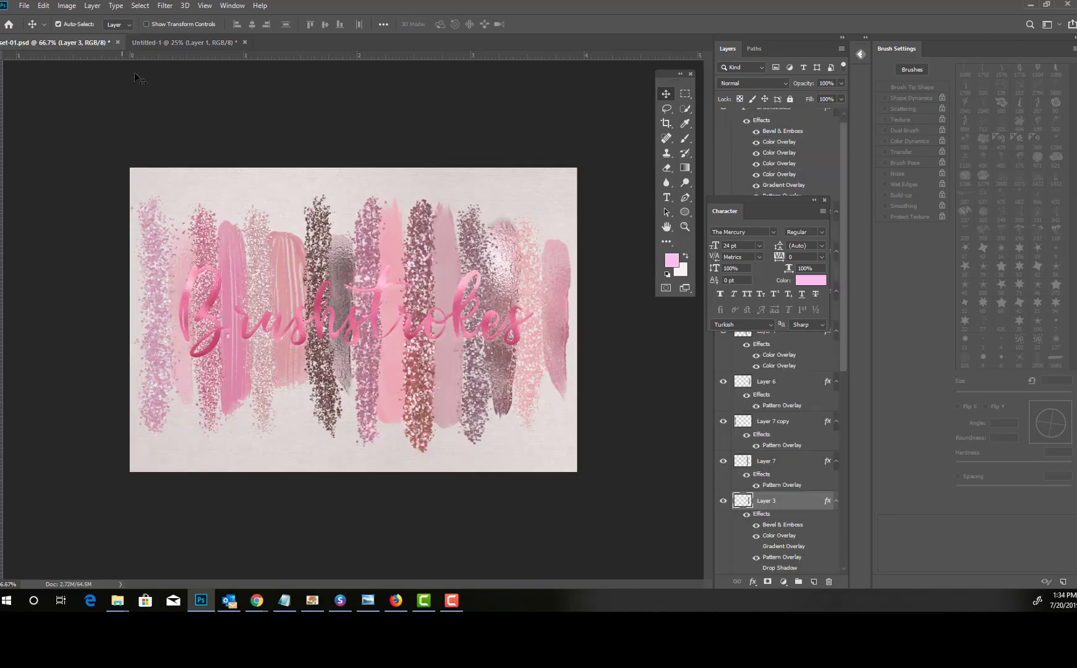
{"action": "left_click", "coordinate": [151, 42]}
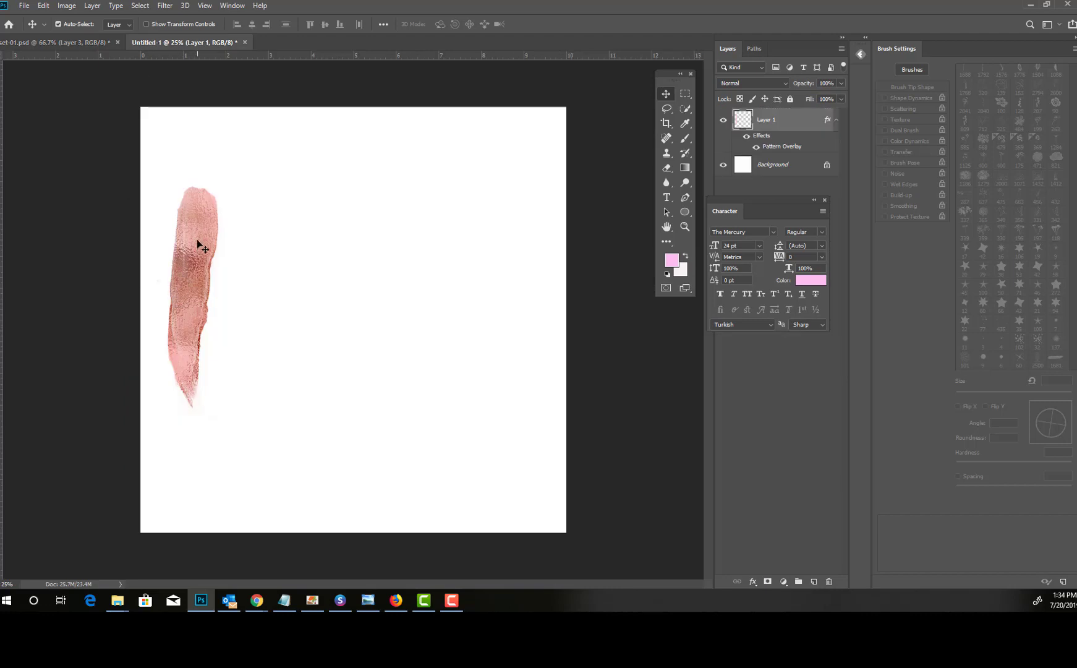
{"action": "key", "text": "ctrl+t"}
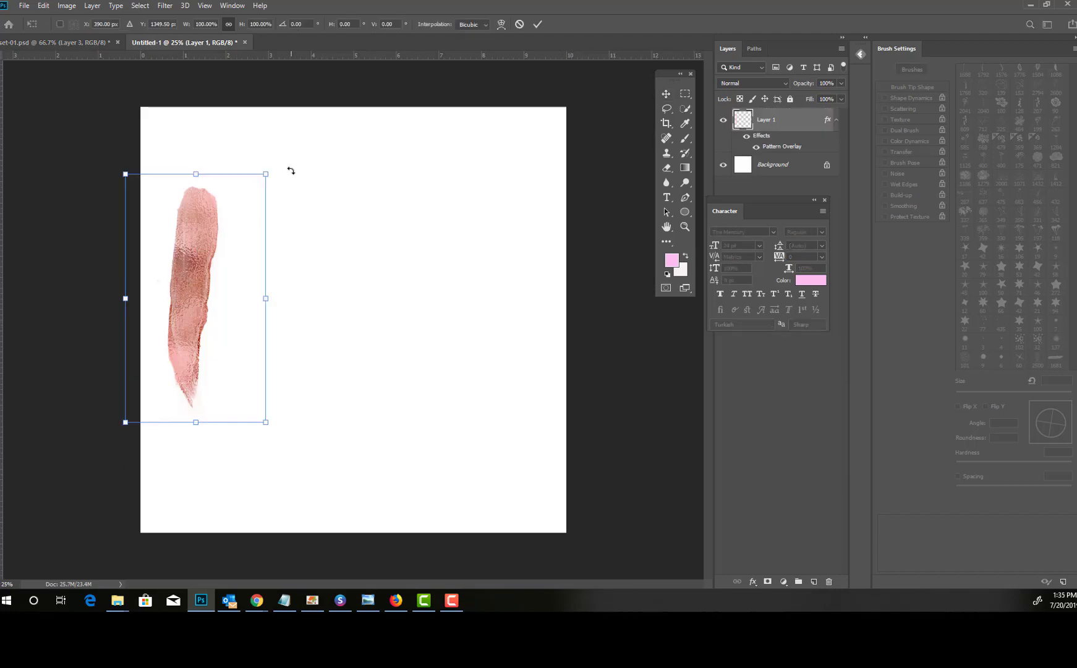
{"action": "left_click_drag", "start_coordinate": [289, 171], "coordinate": [284, 154]}
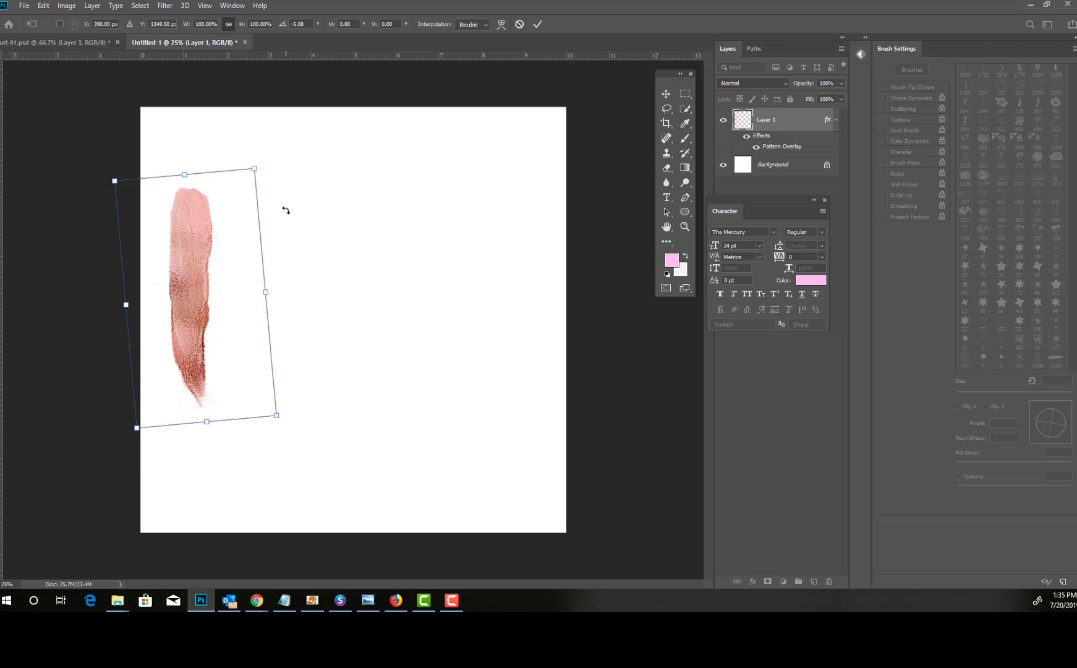
{"action": "key", "text": "Escape"}
{"action": "left_click_drag", "start_coordinate": [201, 230], "coordinate": [193, 231]}
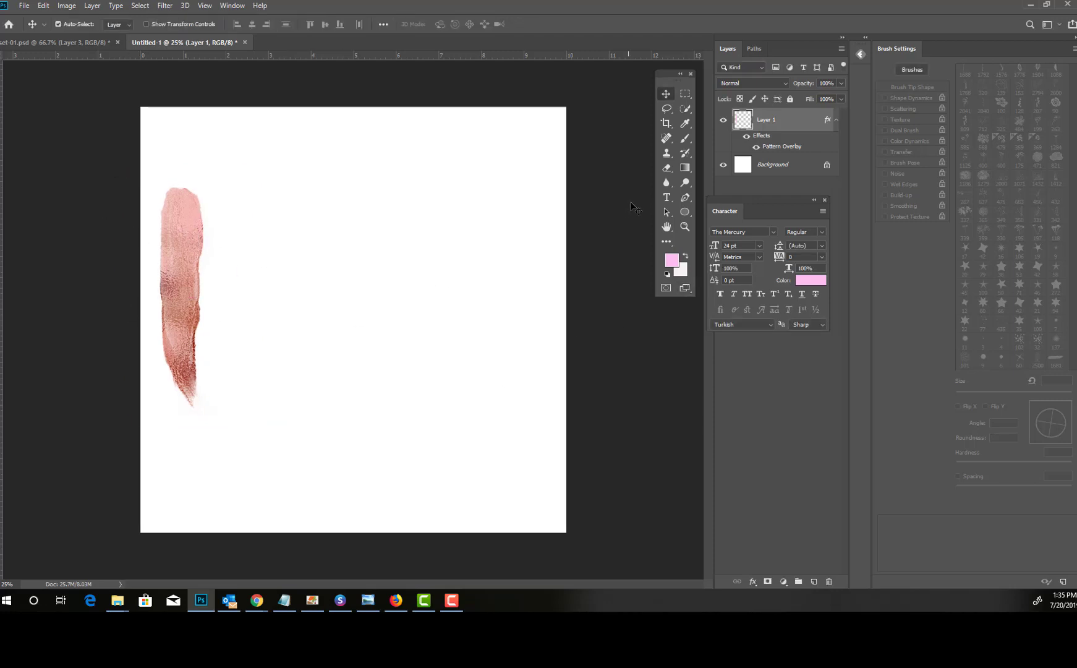
Add a new empty Layer 2 and glance at the Brushstrokes reference artwork.
{"action": "left_click", "coordinate": [813, 581]}
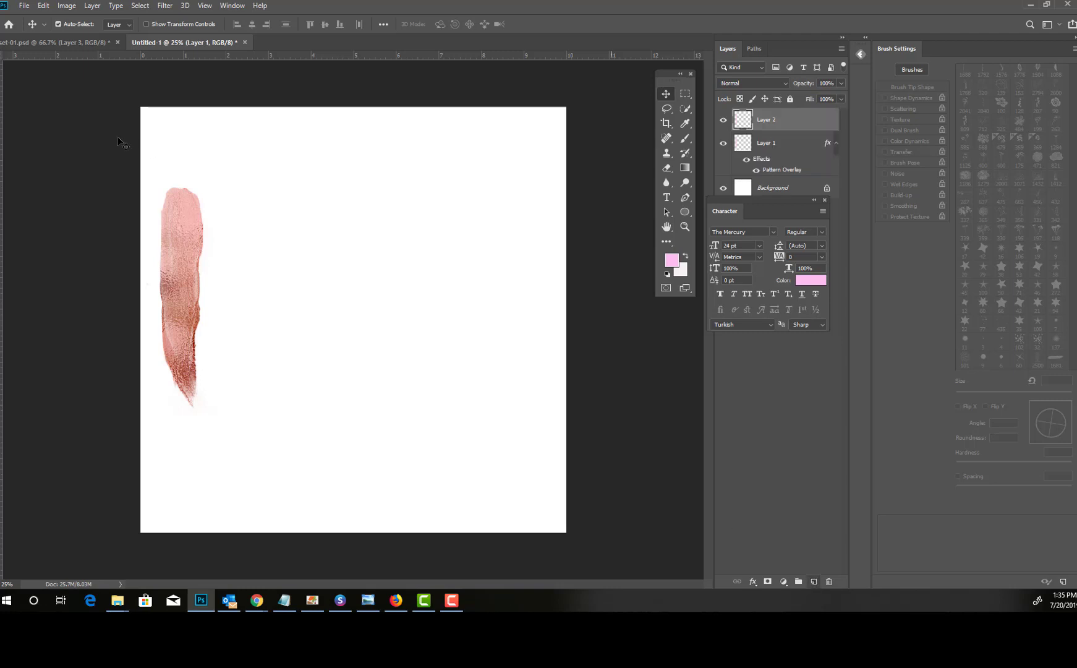
{"action": "left_click", "coordinate": [70, 42]}
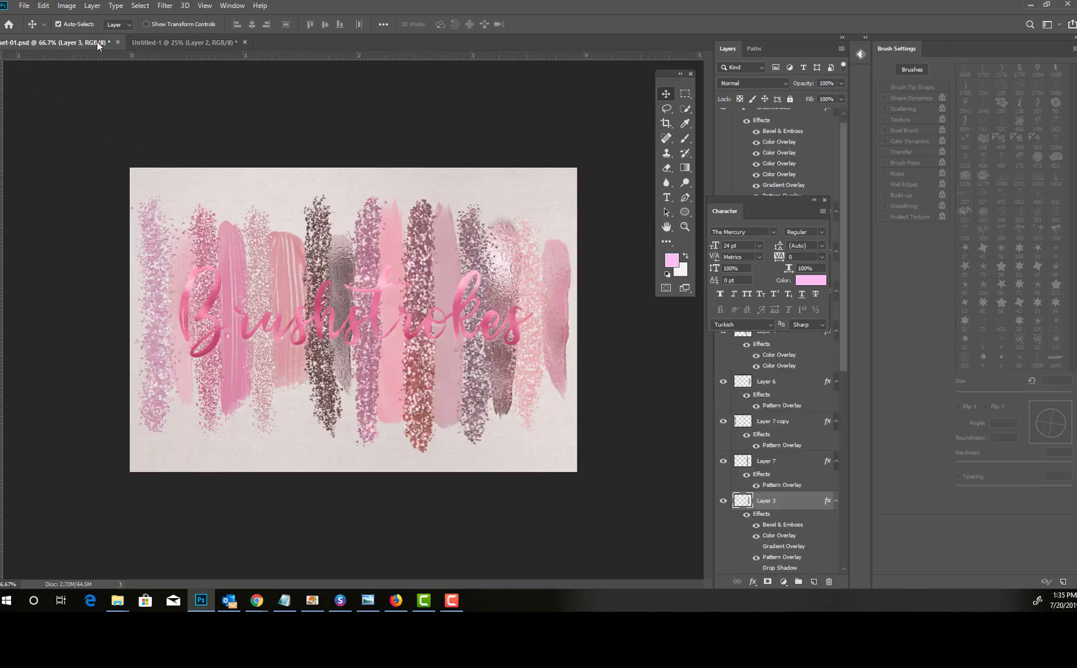
{"action": "left_click", "coordinate": [142, 42]}
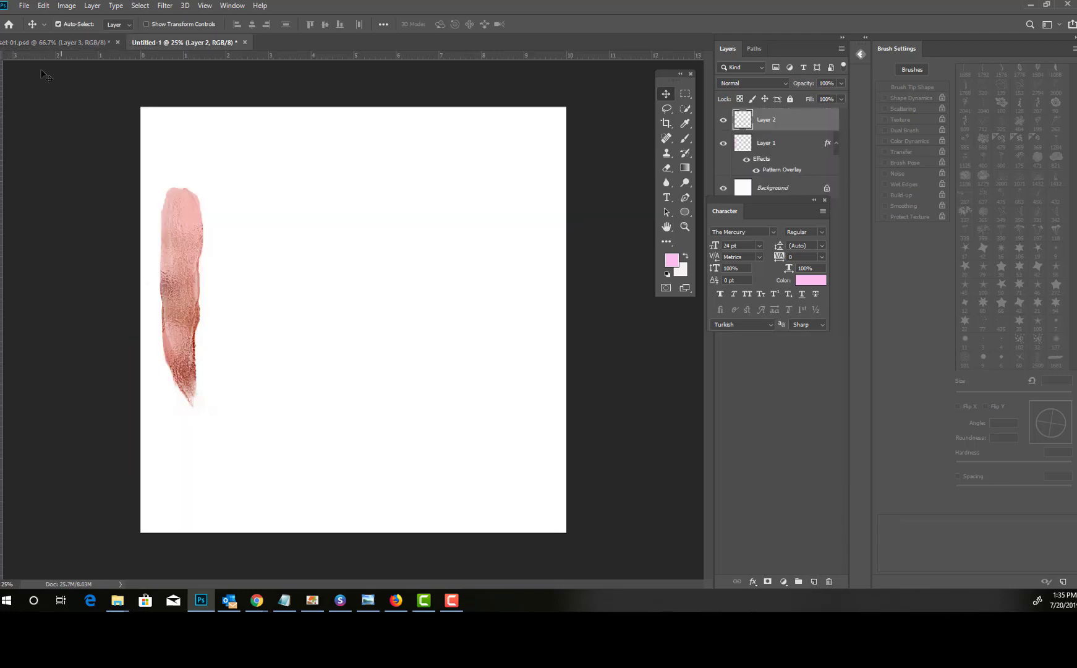
Select the Brush tool with the extra-large glitter scatter preset.
{"action": "left_click", "coordinate": [685, 139]}
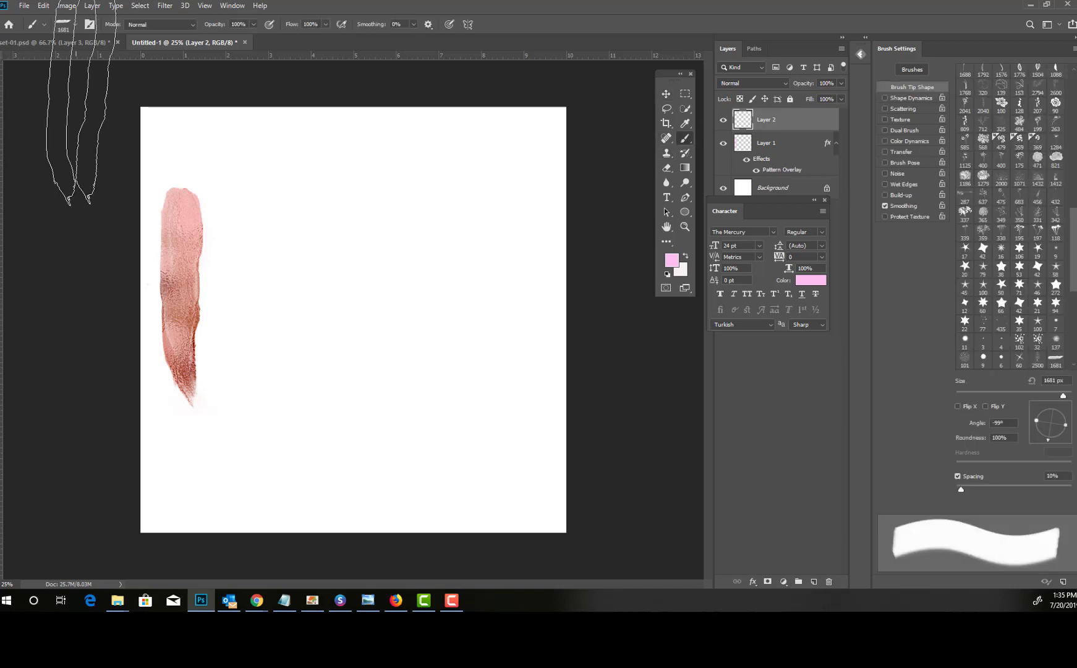
{"action": "left_click", "coordinate": [76, 24]}
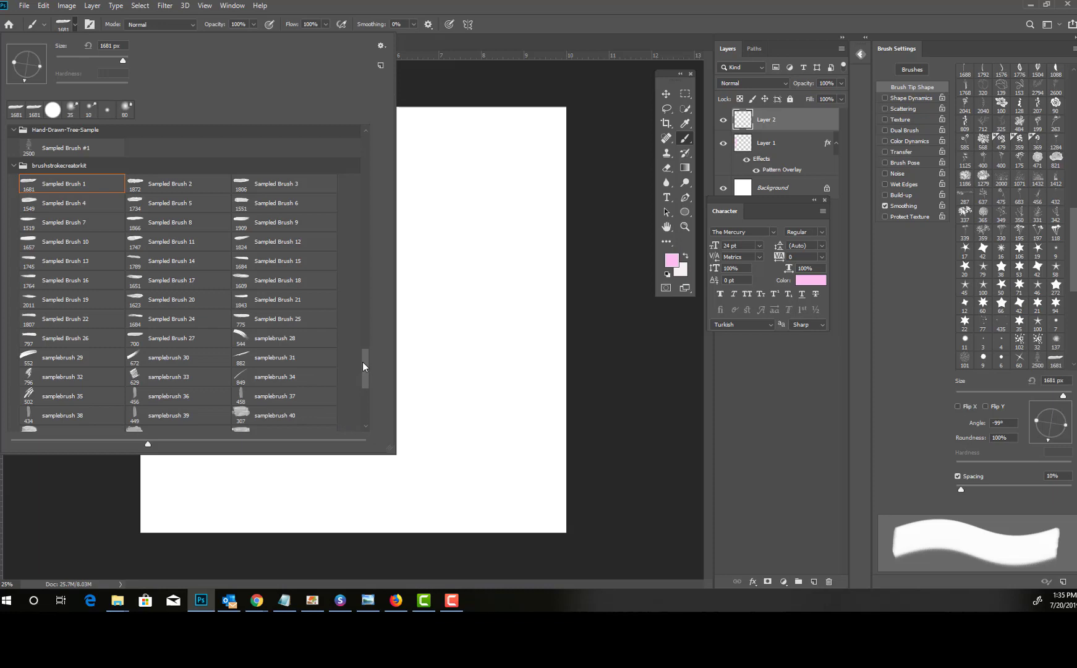
{"action": "left_click_drag", "start_coordinate": [363, 362], "coordinate": [358, 433]}
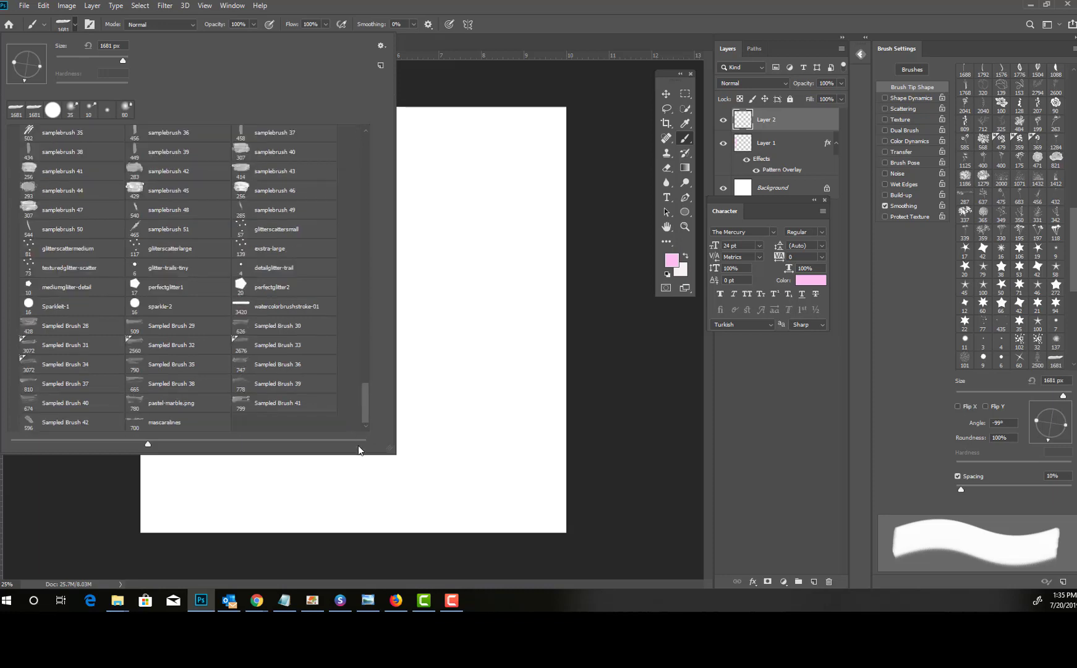
{"action": "left_click", "coordinate": [244, 250]}
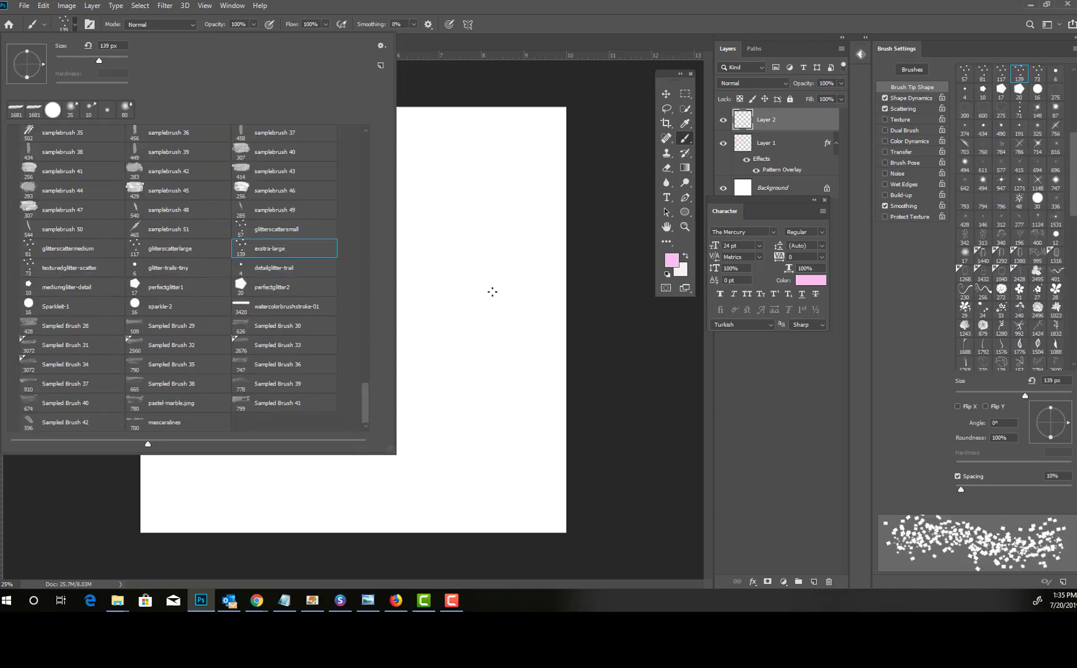
{"action": "left_click", "coordinate": [418, 163]}
Paint a tall vertical glitter stroke on Layer 2 just right of the rose stroke.
{"action": "left_click_drag", "start_coordinate": [420, 158], "coordinate": [399, 461]}
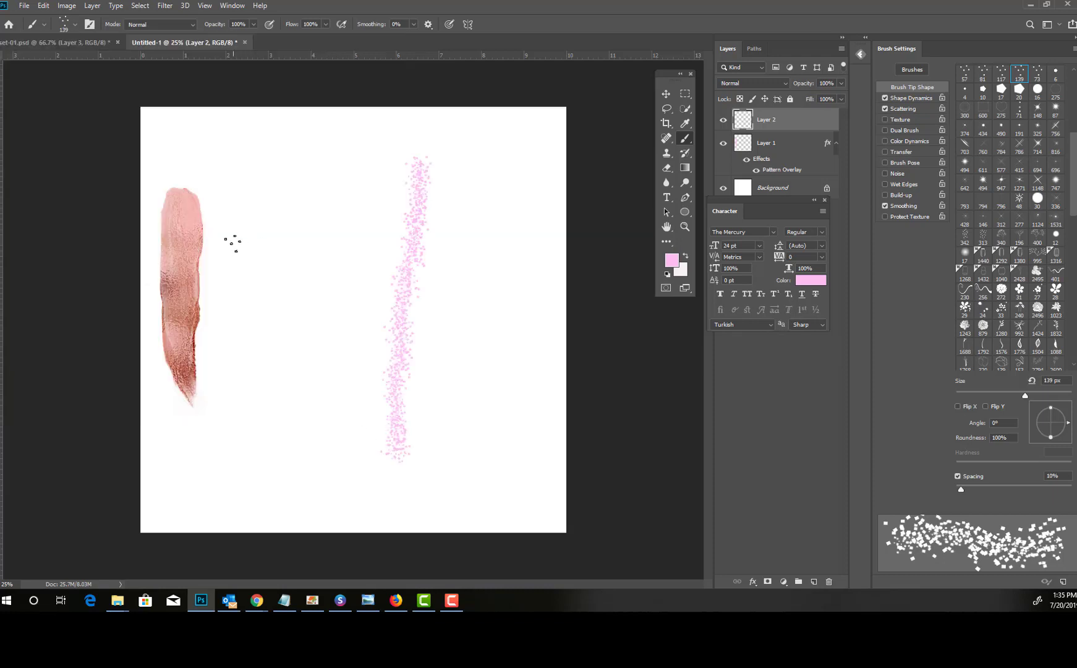
{"action": "key", "text": "ctrl+z"}
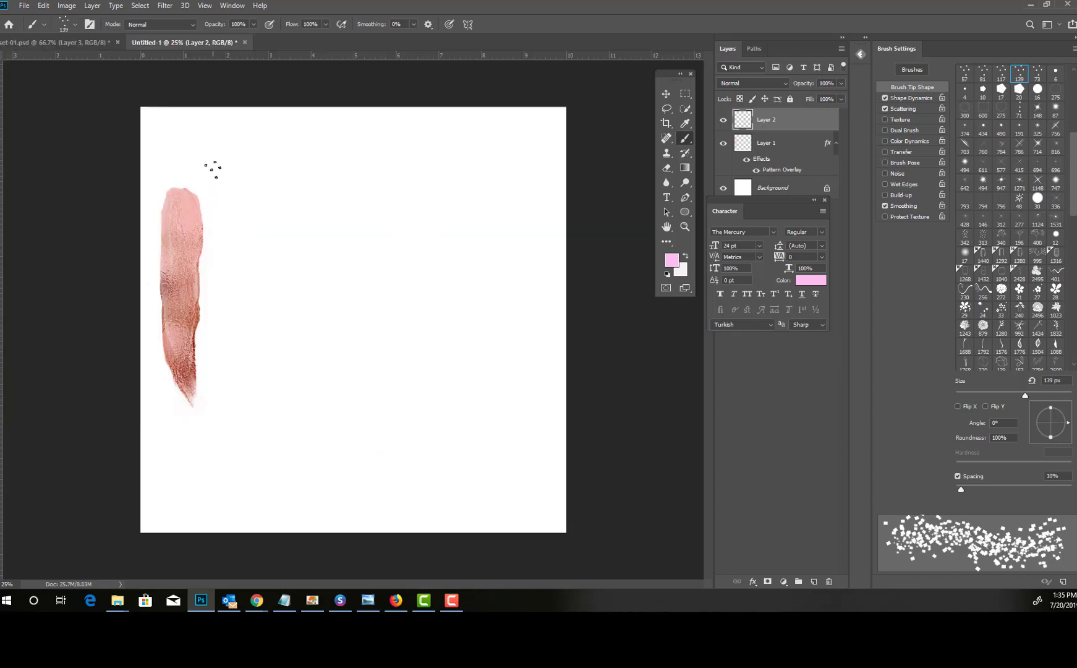
{"action": "mouse_move", "coordinate": [224, 157]}
{"action": "left_mouse_down"}
{"action": "mouse_move", "coordinate": [195, 458]}
{"action": "mouse_move", "coordinate": [241, 403]}
{"action": "mouse_move", "coordinate": [229, 427]}
{"action": "mouse_move", "coordinate": [245, 342]}
{"action": "mouse_move", "coordinate": [240, 187]}
{"action": "mouse_move", "coordinate": [237, 408]}
{"action": "mouse_move", "coordinate": [248, 180]}
{"action": "mouse_move", "coordinate": [234, 177]}
{"action": "mouse_move", "coordinate": [243, 159]}
{"action": "mouse_move", "coordinate": [224, 208]}
{"action": "mouse_move", "coordinate": [242, 295]}
{"action": "left_mouse_up"}
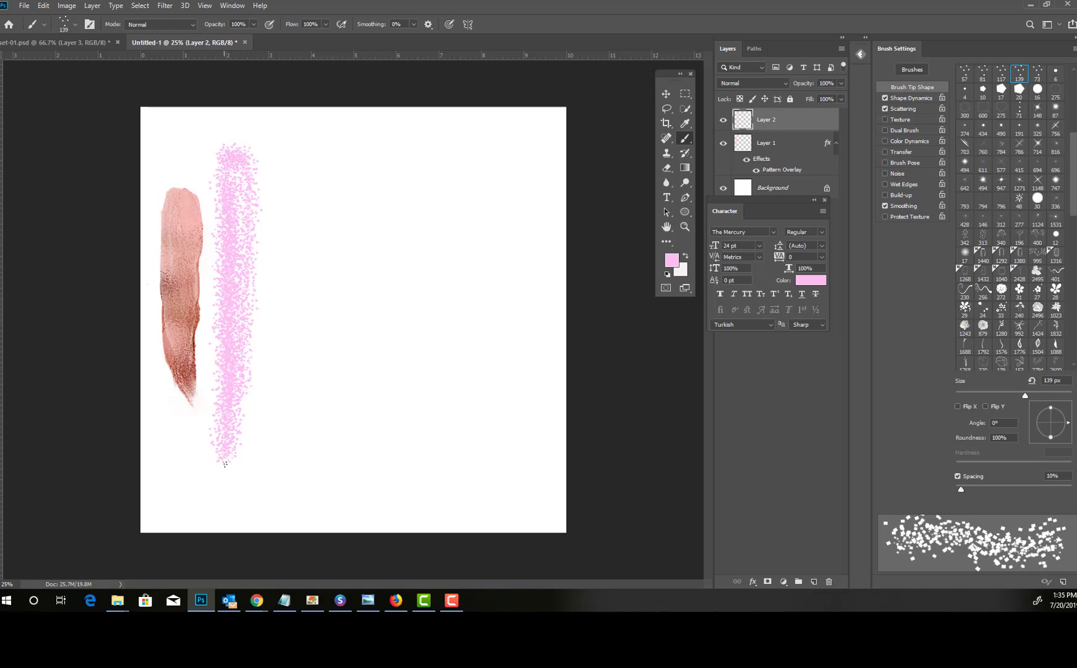
{"action": "left_click_drag", "start_coordinate": [226, 464], "coordinate": [225, 471]}
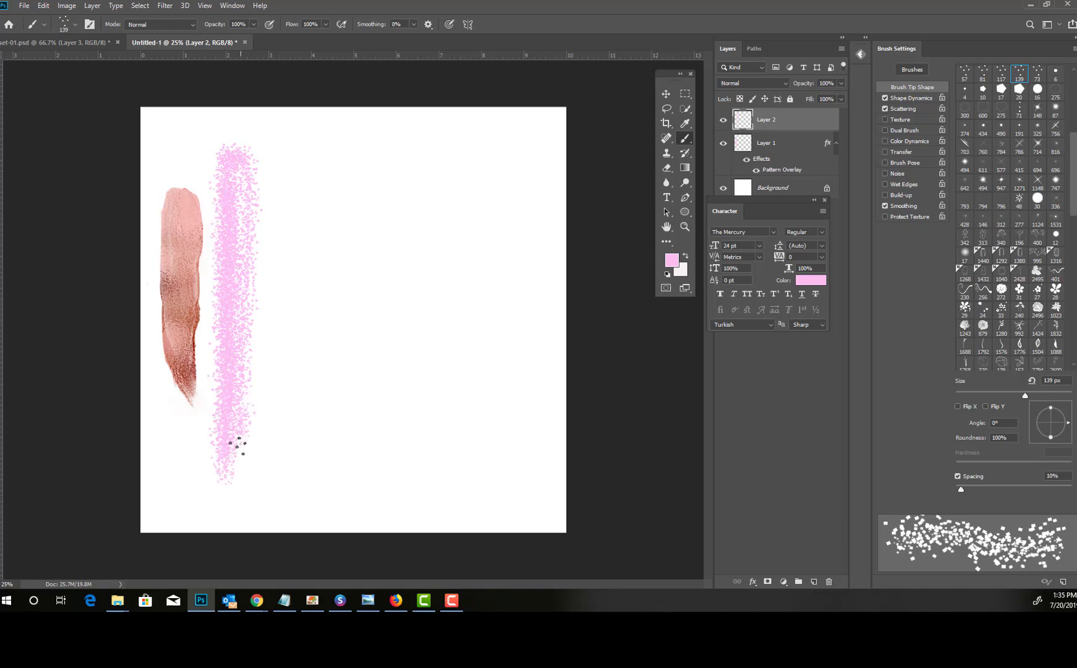
{"action": "mouse_move", "coordinate": [237, 445]}
{"action": "left_mouse_down"}
{"action": "mouse_move", "coordinate": [238, 469]}
{"action": "mouse_move", "coordinate": [250, 168]}
{"action": "mouse_move", "coordinate": [232, 187]}
{"action": "left_mouse_up"}
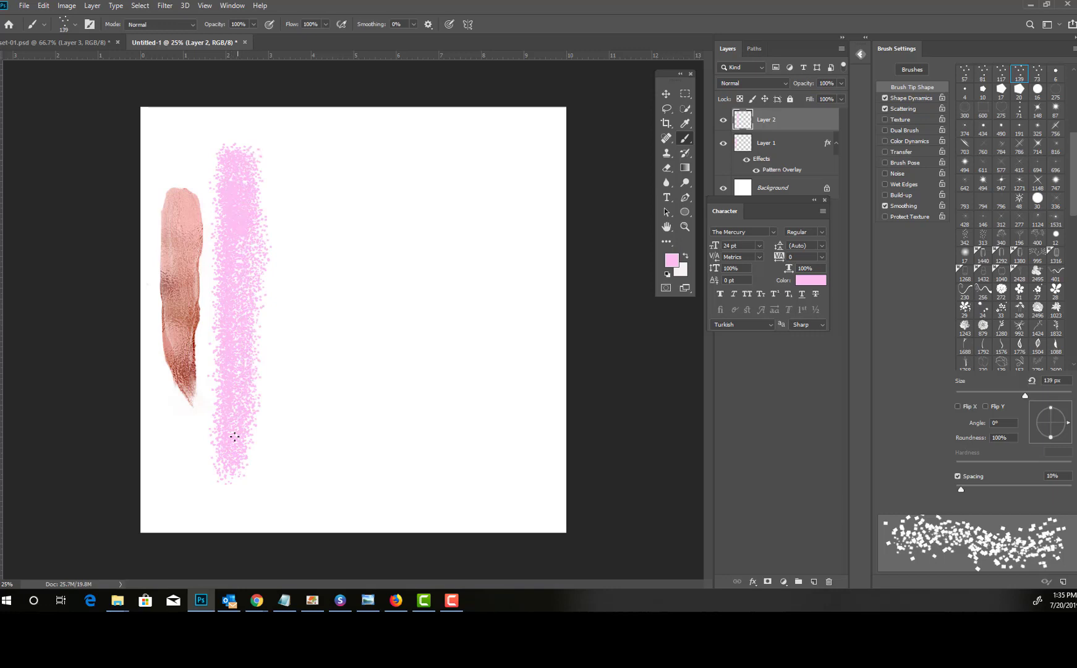
{"action": "left_click", "coordinate": [413, 24]}
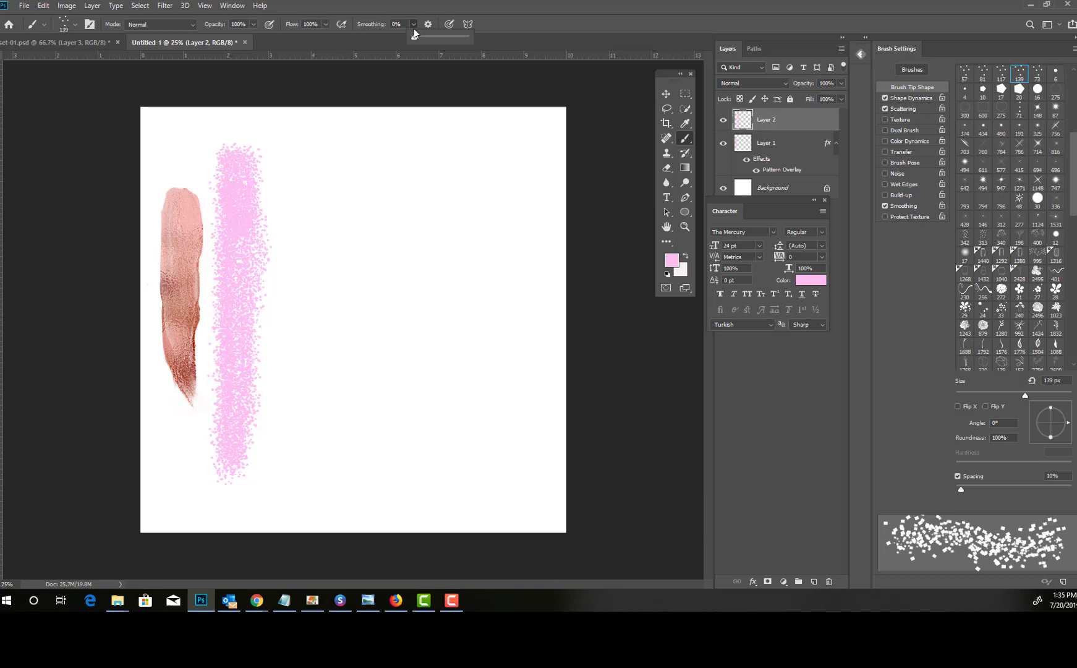
{"action": "left_click", "coordinate": [235, 263]}
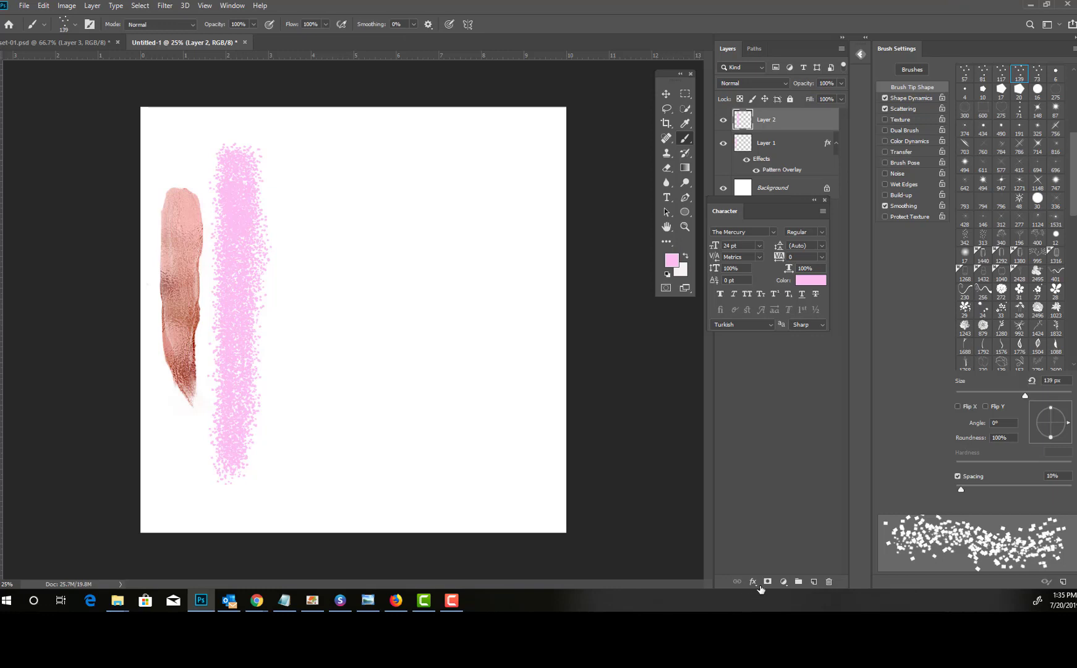
Add a Pattern Overlay to the glitter layer and preview blend modes from Multiply through Subtract.
{"action": "left_click", "coordinate": [753, 581]}
{"action": "left_click", "coordinate": [779, 554]}
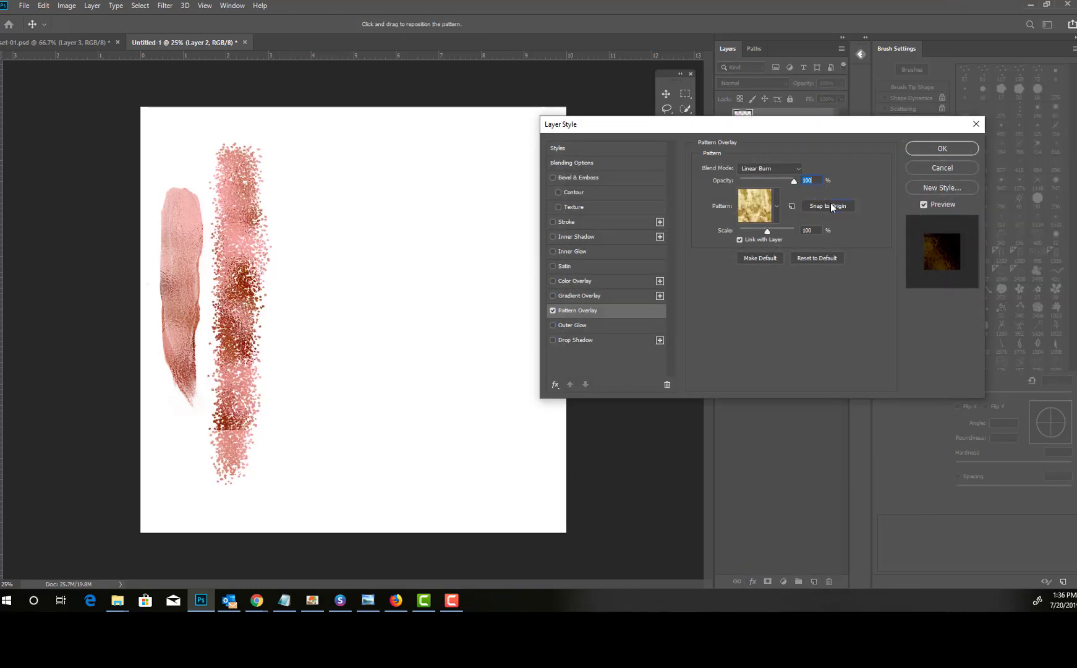
{"action": "left_click", "coordinate": [799, 207]}
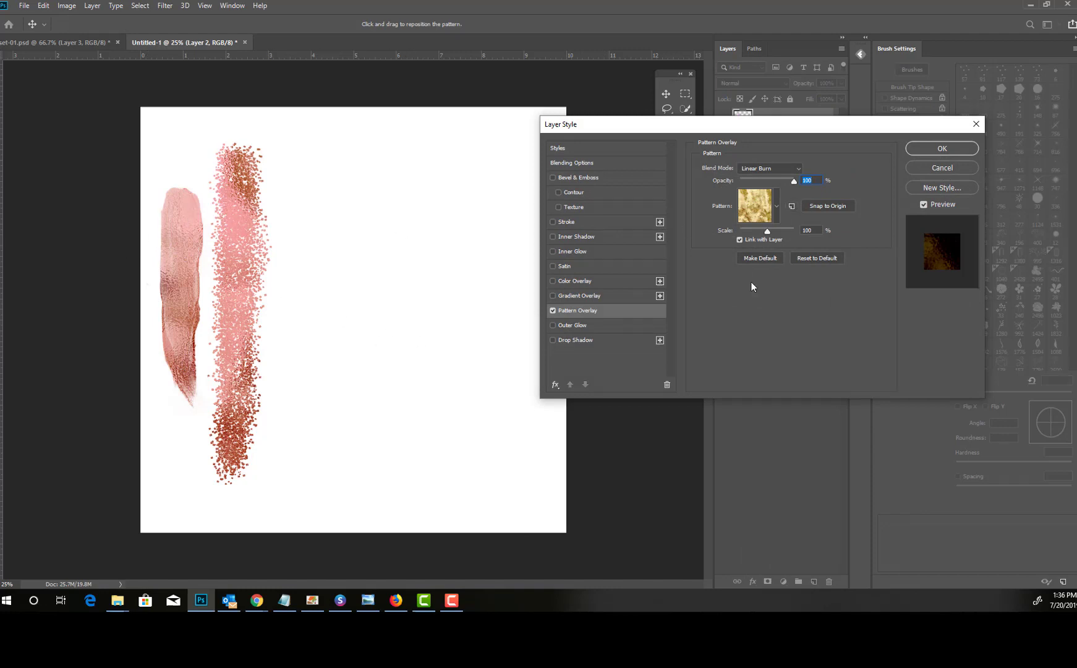
{"action": "left_click", "coordinate": [756, 170]}
{"action": "left_click", "coordinate": [749, 211]}
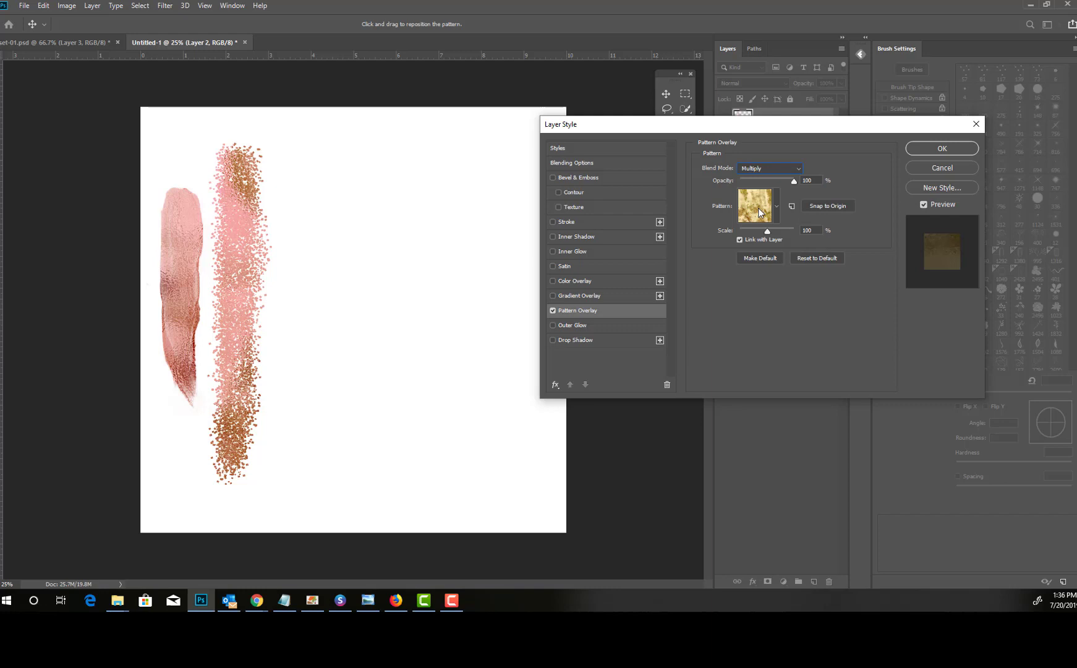
{"action": "key", "text": "Down"}
{"action": "key", "text": "Down"}
{"action": "key", "text": "Down"}
{"action": "key", "text": "Down"}
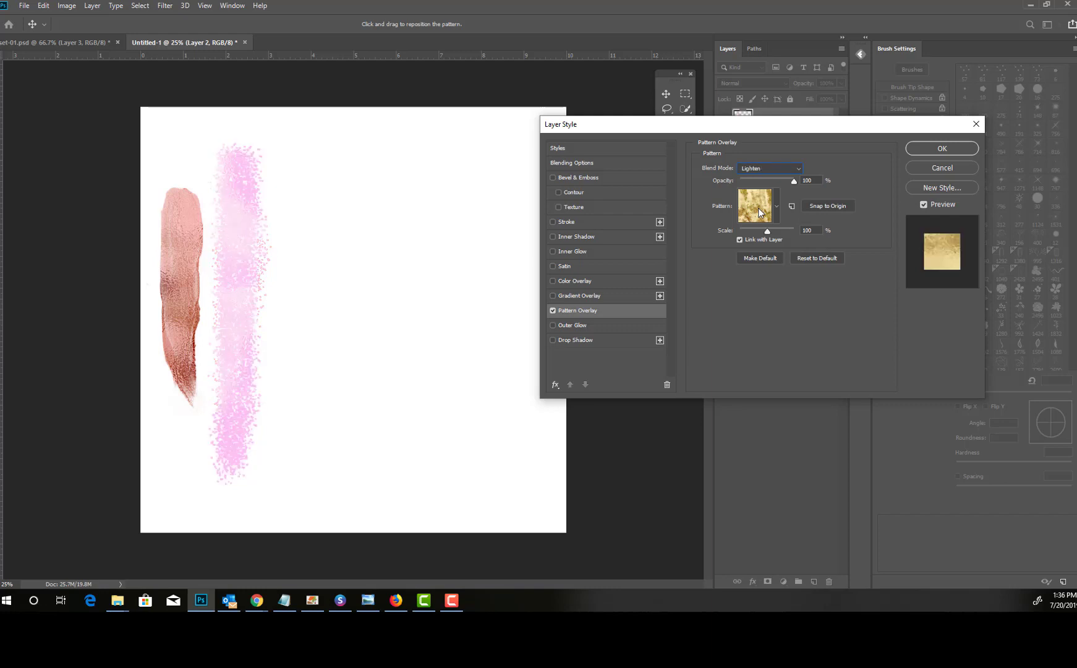
{"action": "key", "text": "Down"}
{"action": "key", "text": "Down"}
{"action": "key", "text": "Down"}
{"action": "key", "text": "Down"}
{"action": "key", "text": "Down"}
{"action": "key", "text": "Down"}
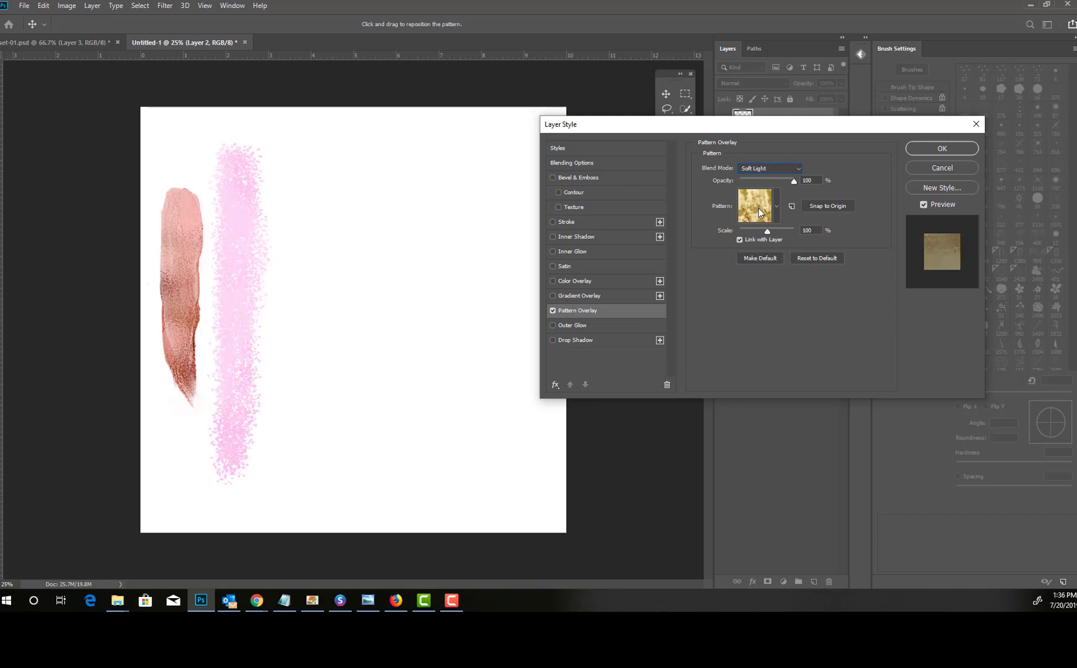
{"action": "key", "text": "Down"}
{"action": "key", "text": "Down"}
{"action": "key", "text": "Down"}
{"action": "key", "text": "Down"}
{"action": "key", "text": "Down"}
{"action": "key", "text": "Down"}
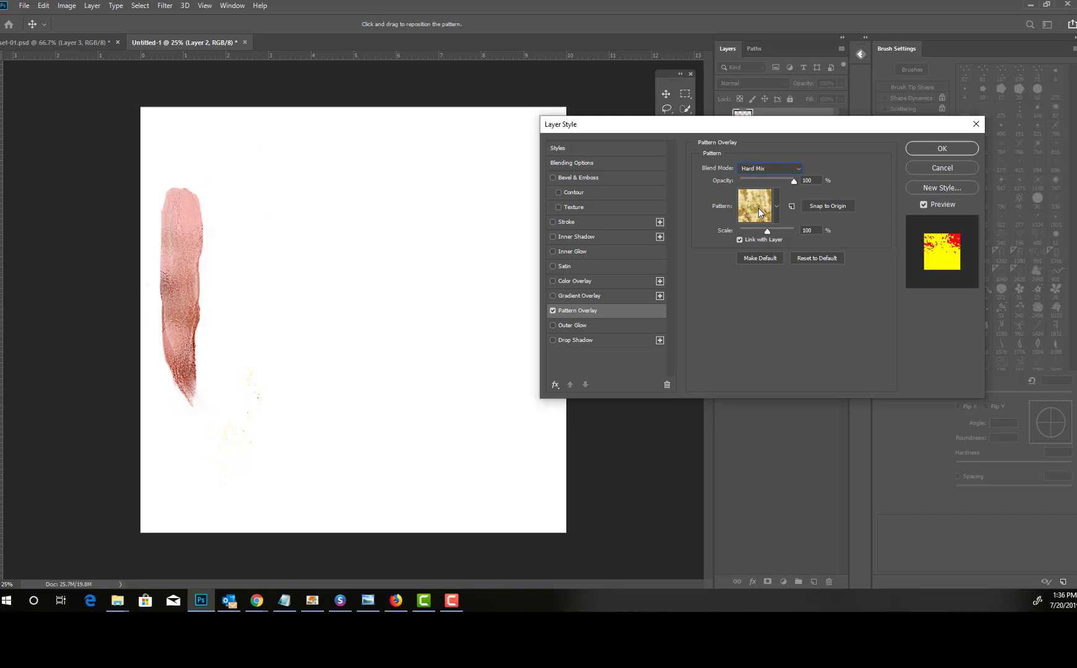
{"action": "key", "text": "Down"}
{"action": "key", "text": "Down"}
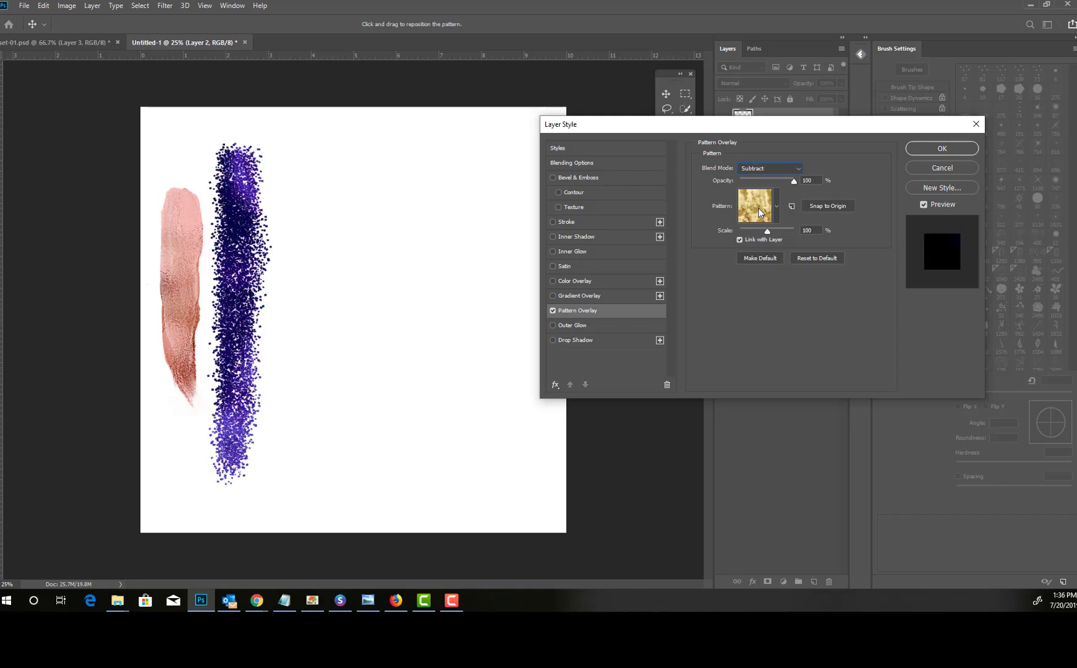
Set the pattern blend mode to Normal and choose the silver glitter pattern.
{"action": "left_click", "coordinate": [766, 165]}
{"action": "left_click", "coordinate": [749, 179]}
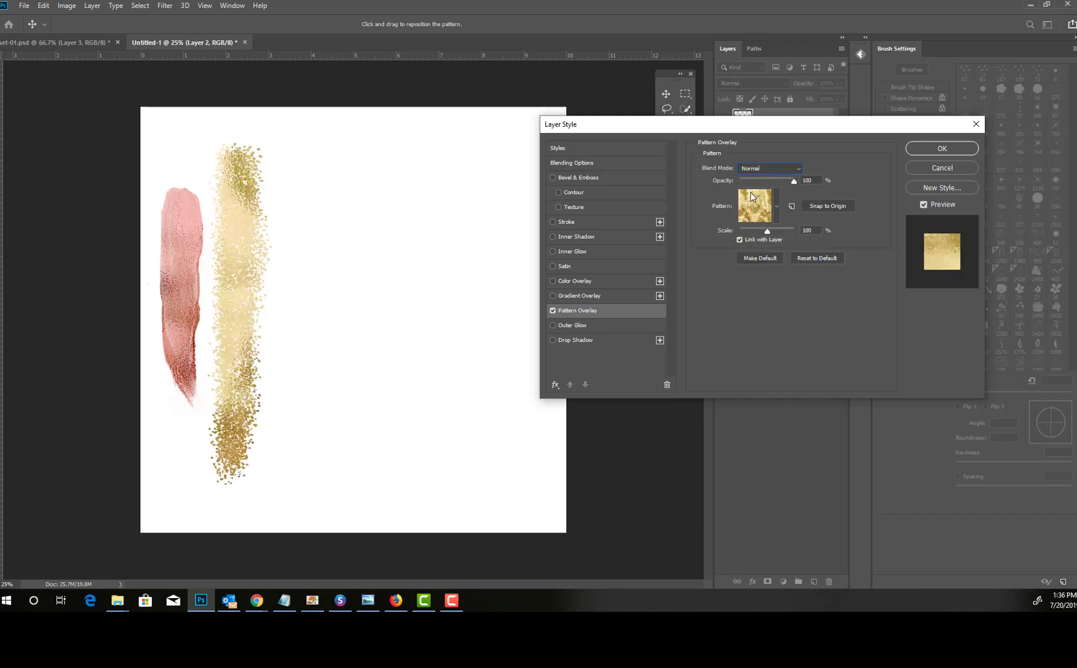
{"action": "left_click", "coordinate": [776, 206]}
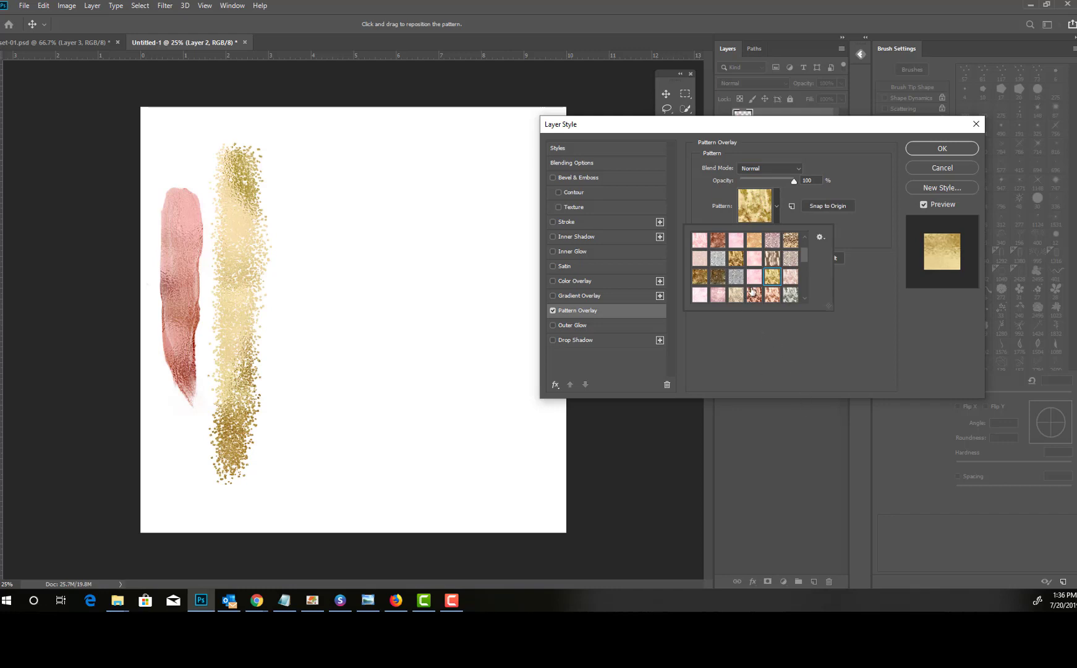
{"action": "left_click", "coordinate": [718, 258]}
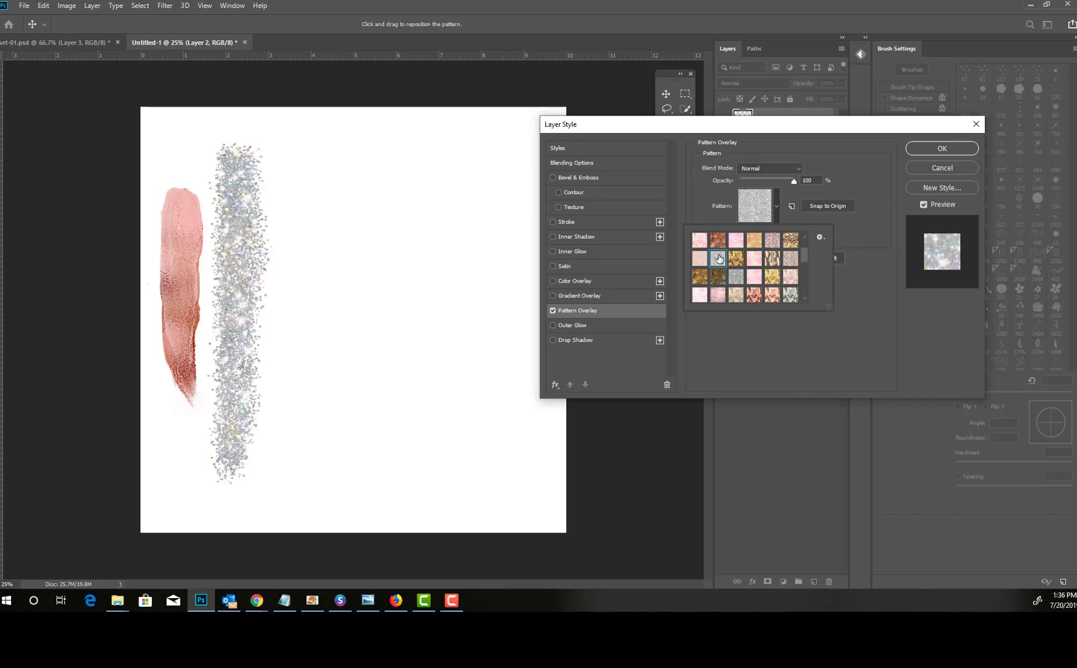
{"action": "left_click", "coordinate": [860, 217]}
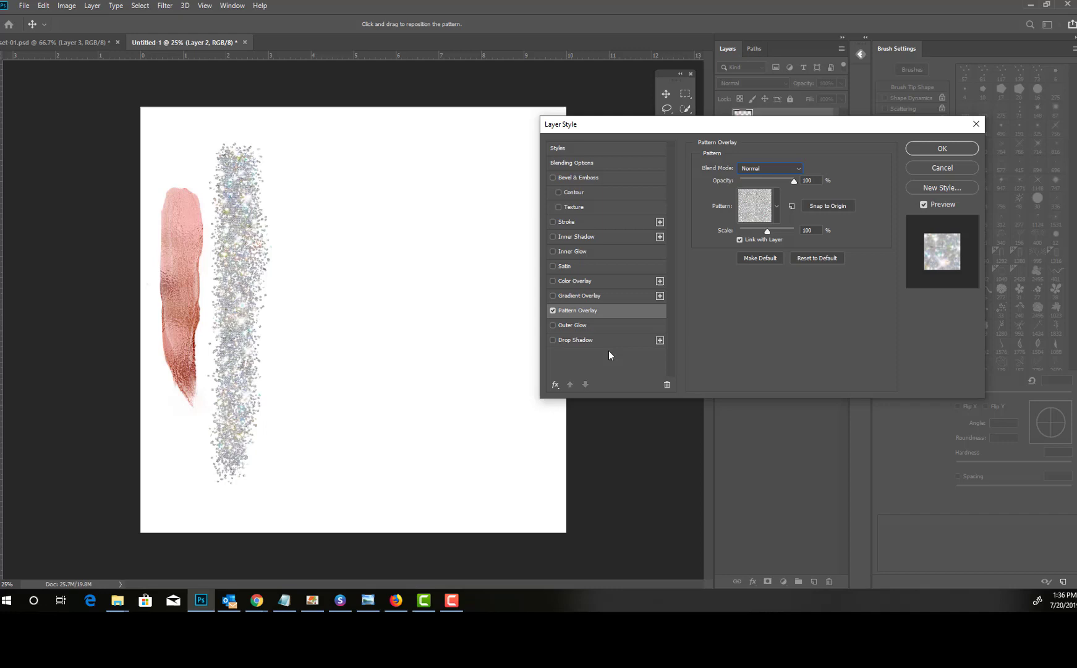
Enable Color Overlay and set its colour to pale pink fbd9d9, sampled from the stroke.
{"action": "left_click", "coordinate": [552, 281]}
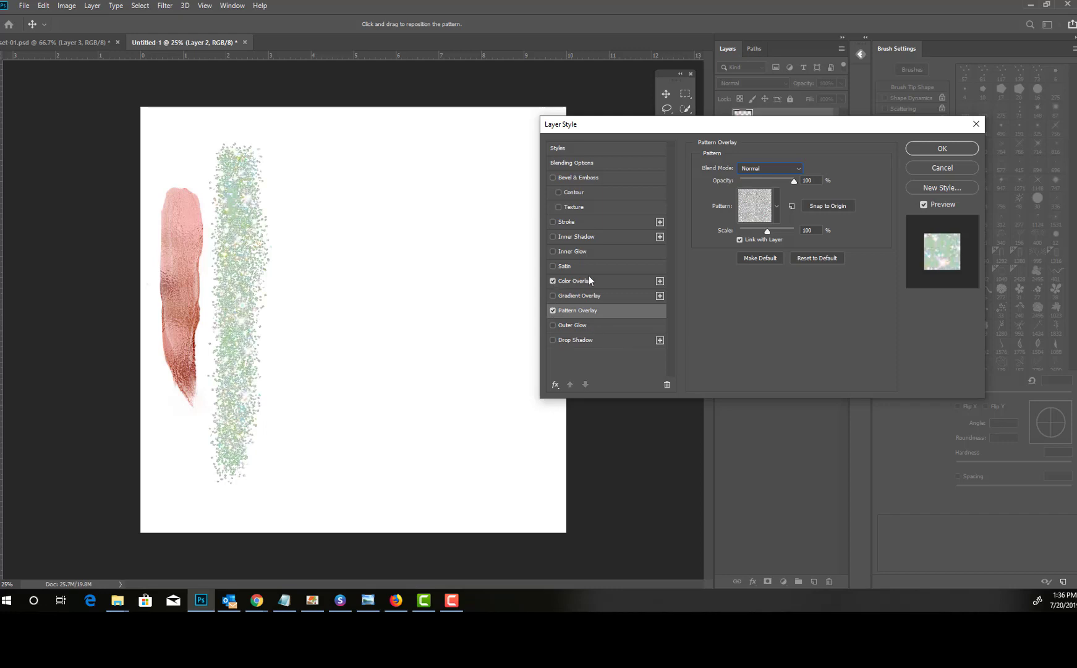
{"action": "left_click", "coordinate": [593, 278]}
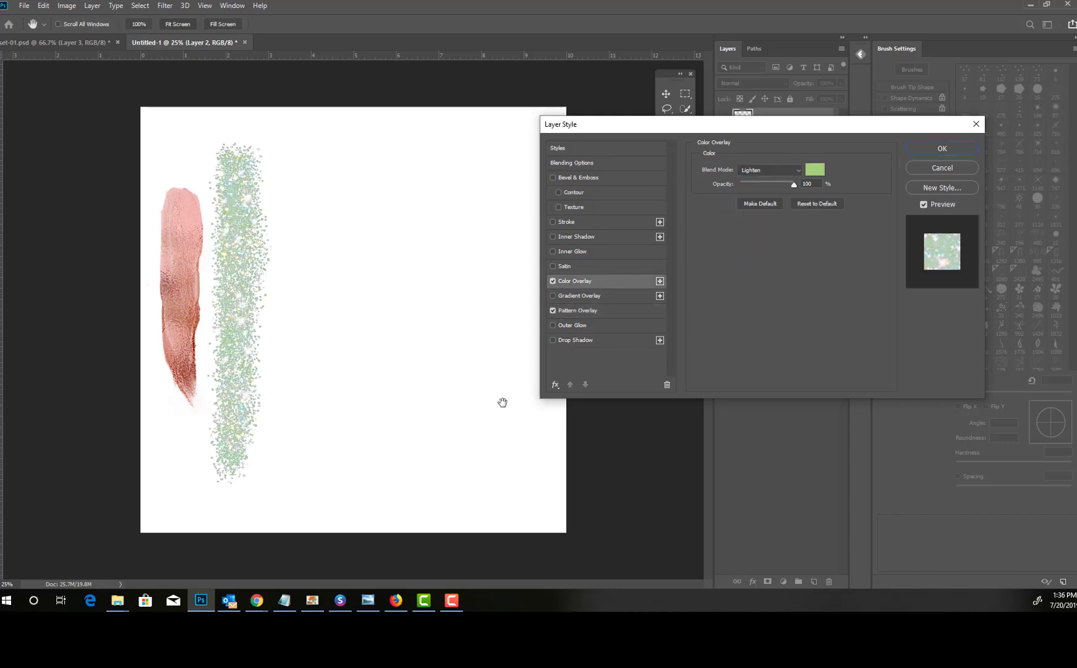
{"action": "left_click", "coordinate": [815, 170]}
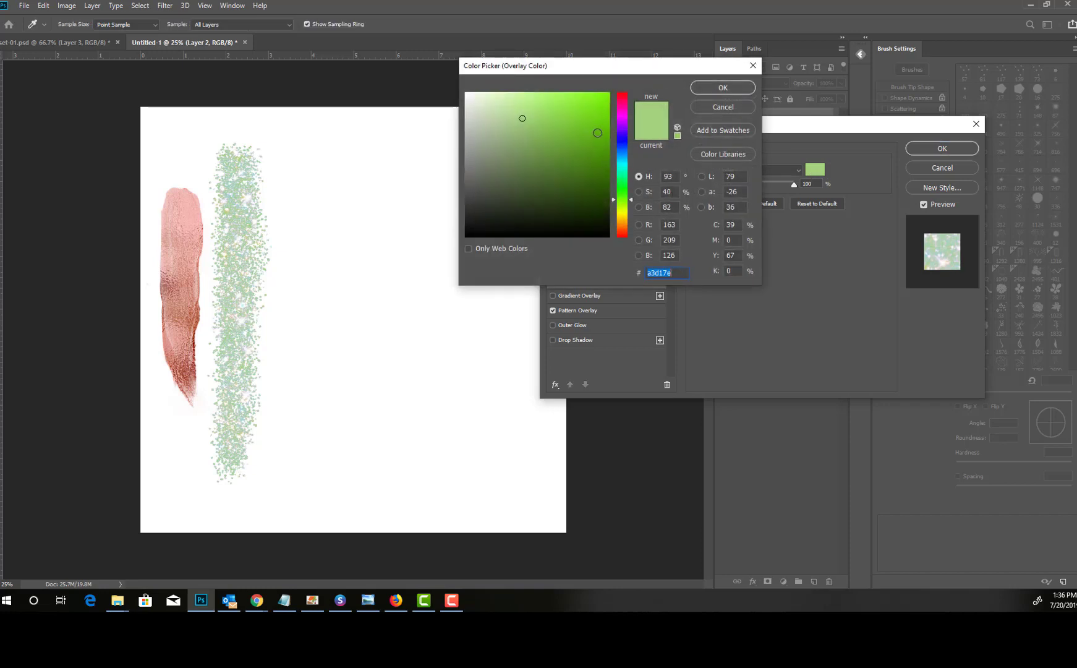
{"action": "left_click", "coordinate": [176, 238]}
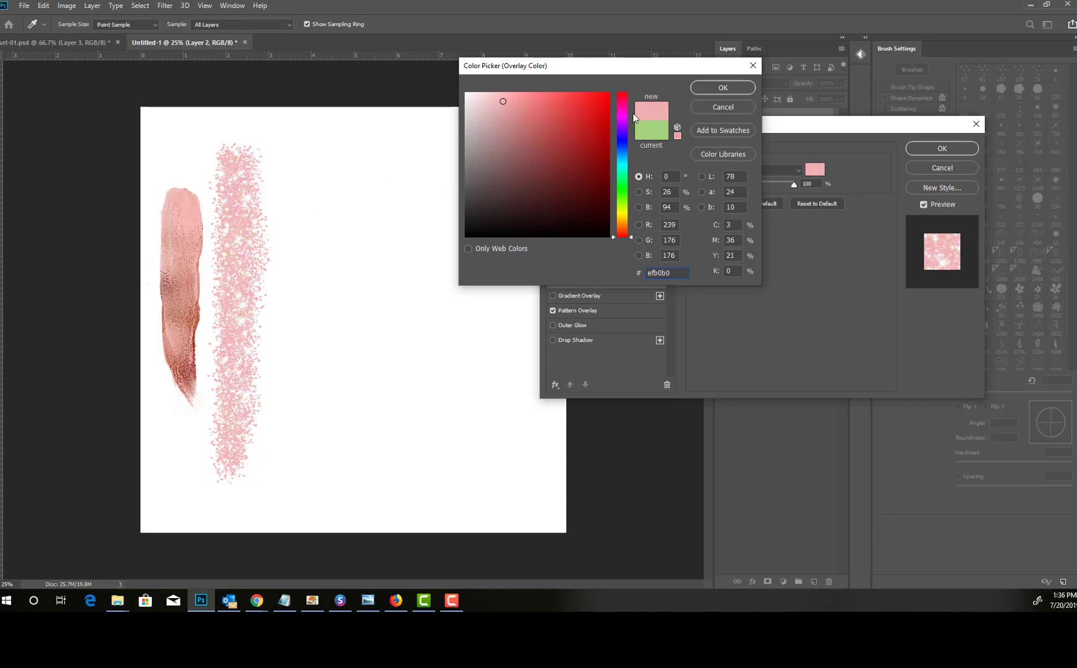
{"action": "left_click", "coordinate": [485, 95]}
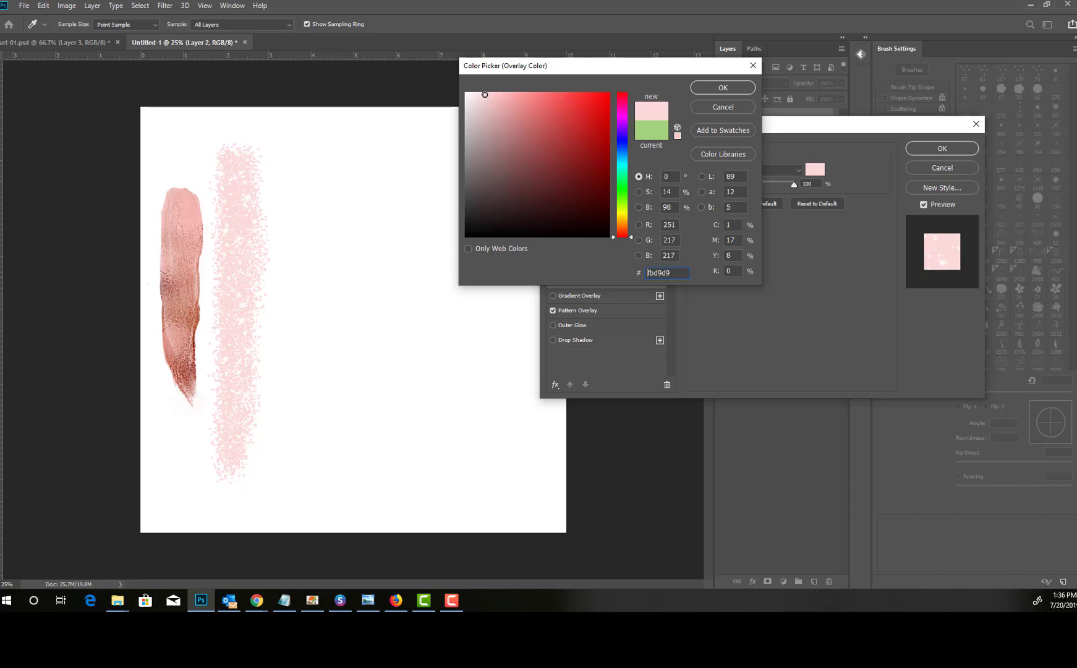
{"action": "left_click", "coordinate": [746, 91]}
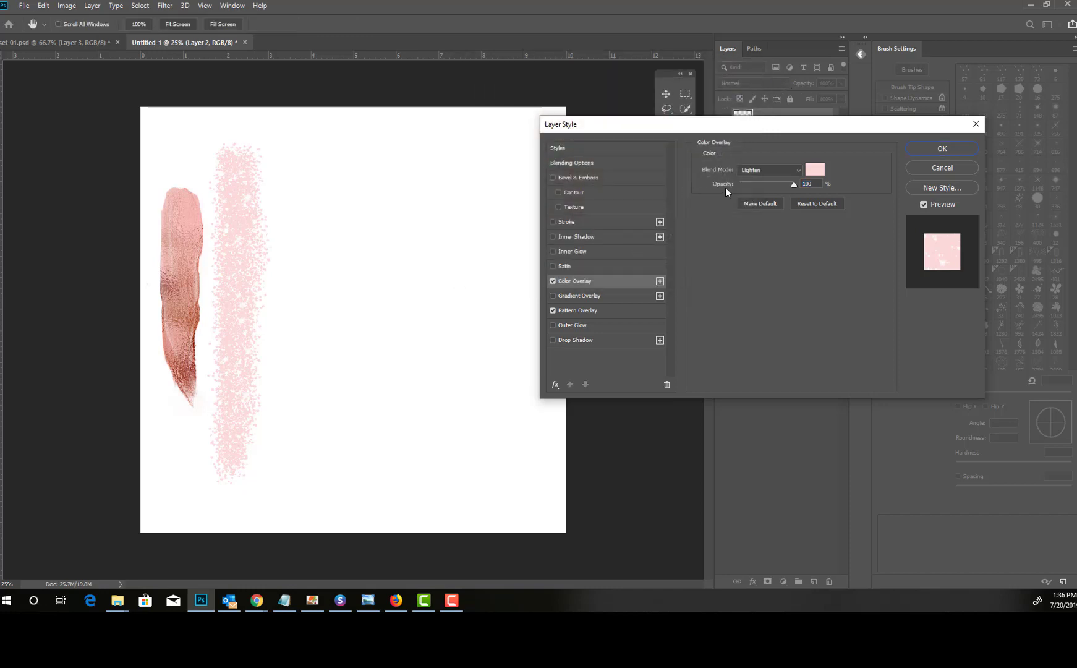
Set the Color Overlay blend mode to Color.
{"action": "left_click", "coordinate": [767, 164]}
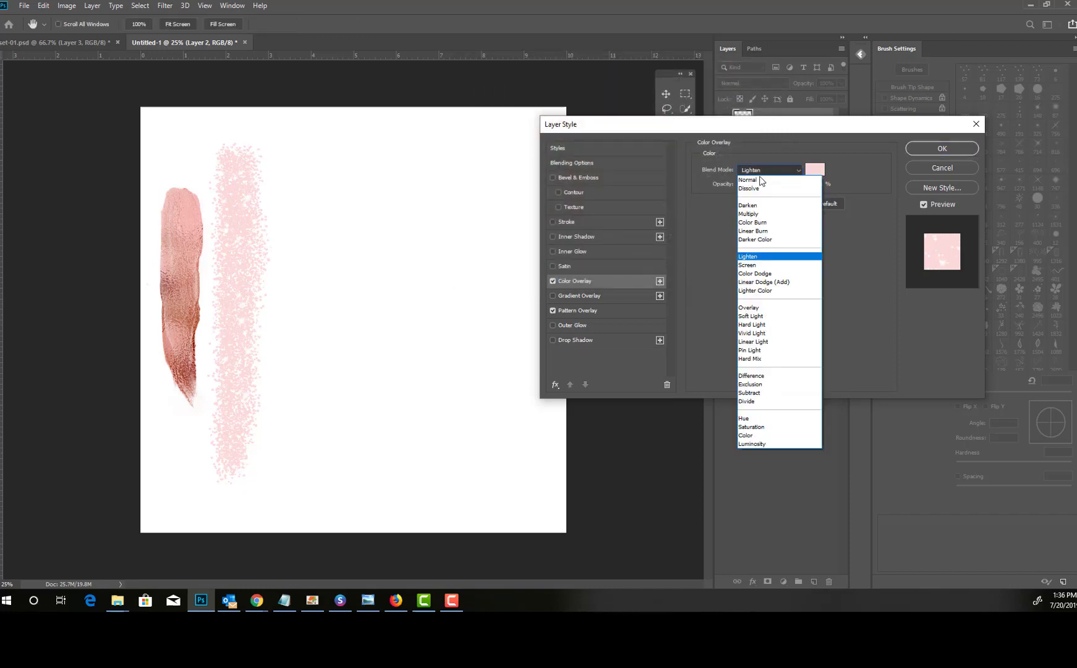
{"action": "left_click", "coordinate": [756, 179]}
{"action": "left_click", "coordinate": [762, 172]}
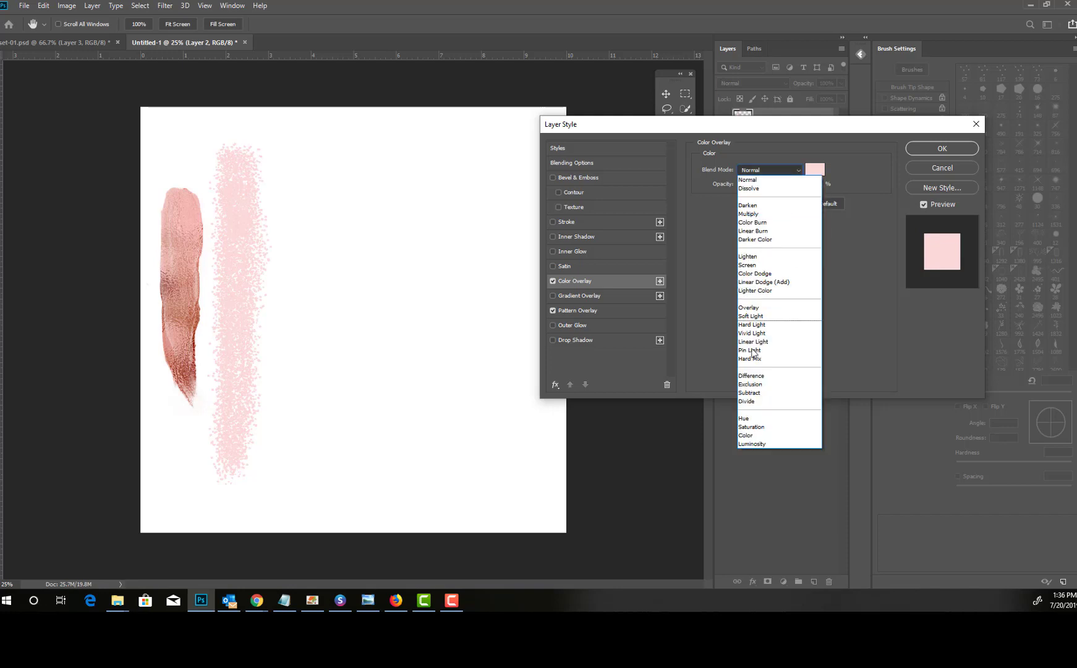
{"action": "left_click", "coordinate": [747, 435]}
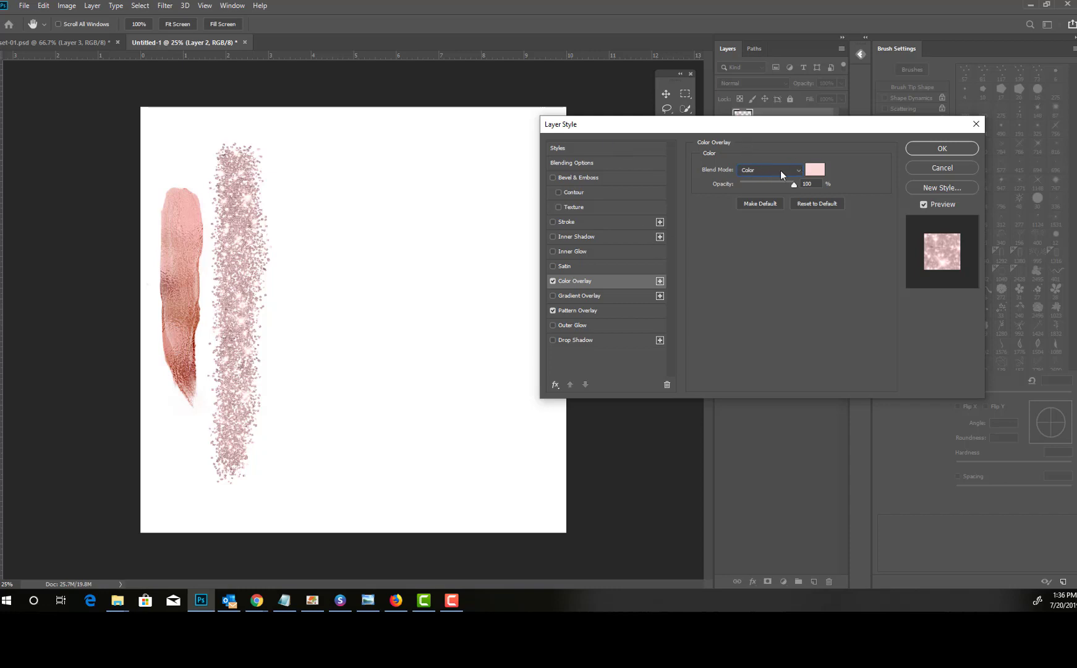
Try darker glitter, pink marble and pink glitter patterns, settling on a grey glitter pattern.
{"action": "left_click", "coordinate": [605, 311]}
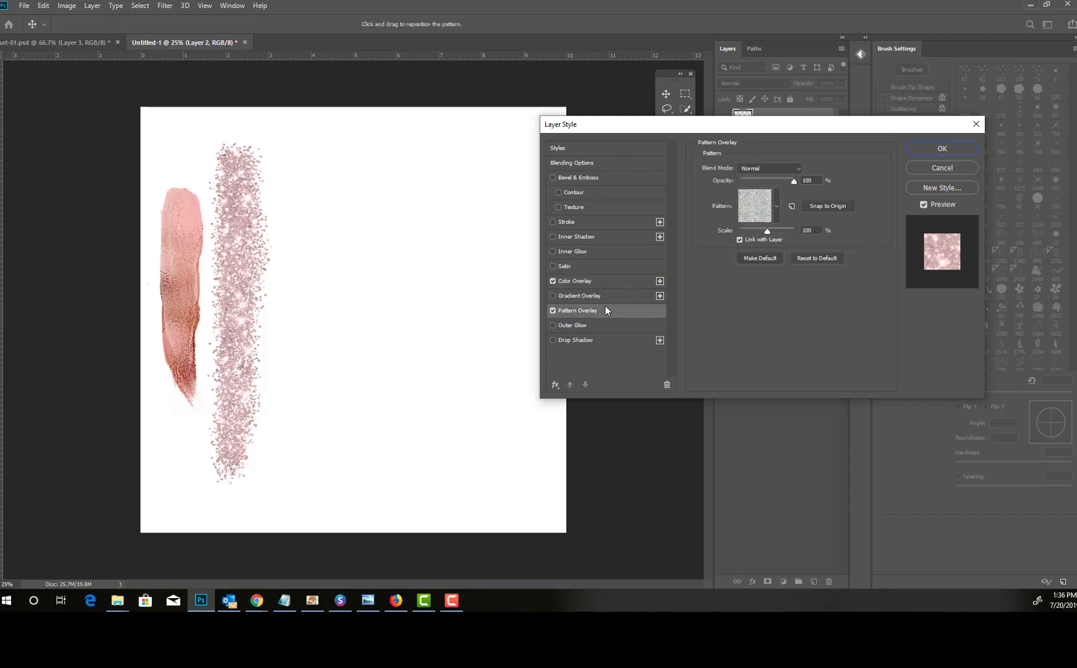
{"action": "left_click", "coordinate": [770, 210]}
{"action": "scroll", "coordinate": [736, 266], "scroll_direction": "down", "scroll_amount": 3}
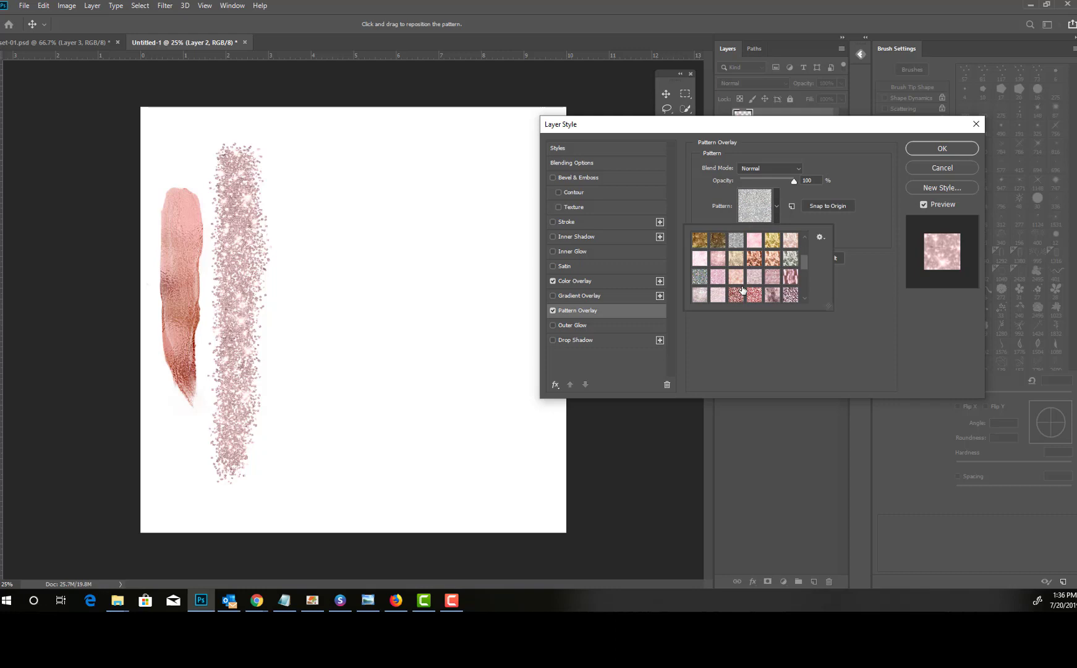
{"action": "left_click", "coordinate": [699, 256]}
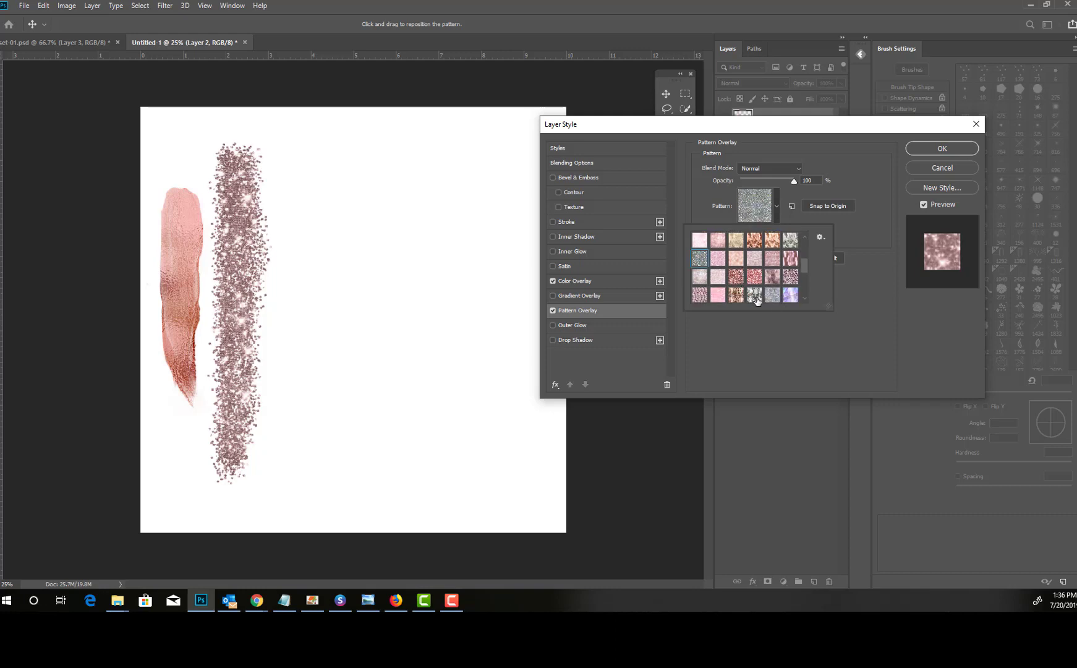
{"action": "scroll", "coordinate": [762, 270], "scroll_direction": "down", "scroll_amount": 2}
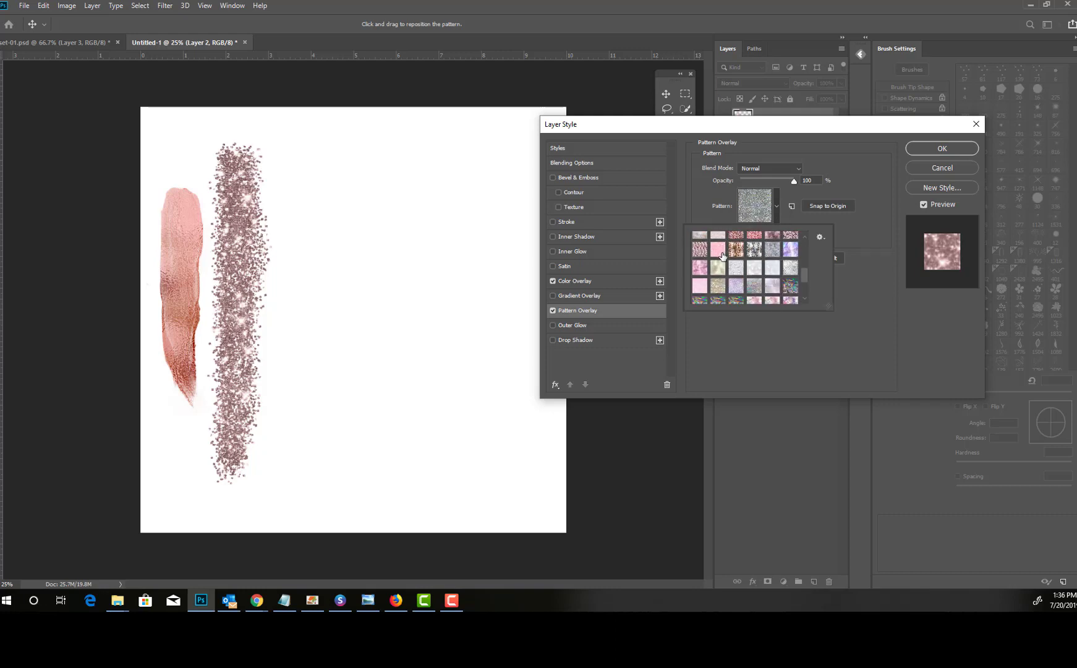
{"action": "scroll", "coordinate": [725, 260], "scroll_direction": "down", "scroll_amount": 3}
{"action": "scroll", "coordinate": [725, 265], "scroll_direction": "up", "scroll_amount": 4}
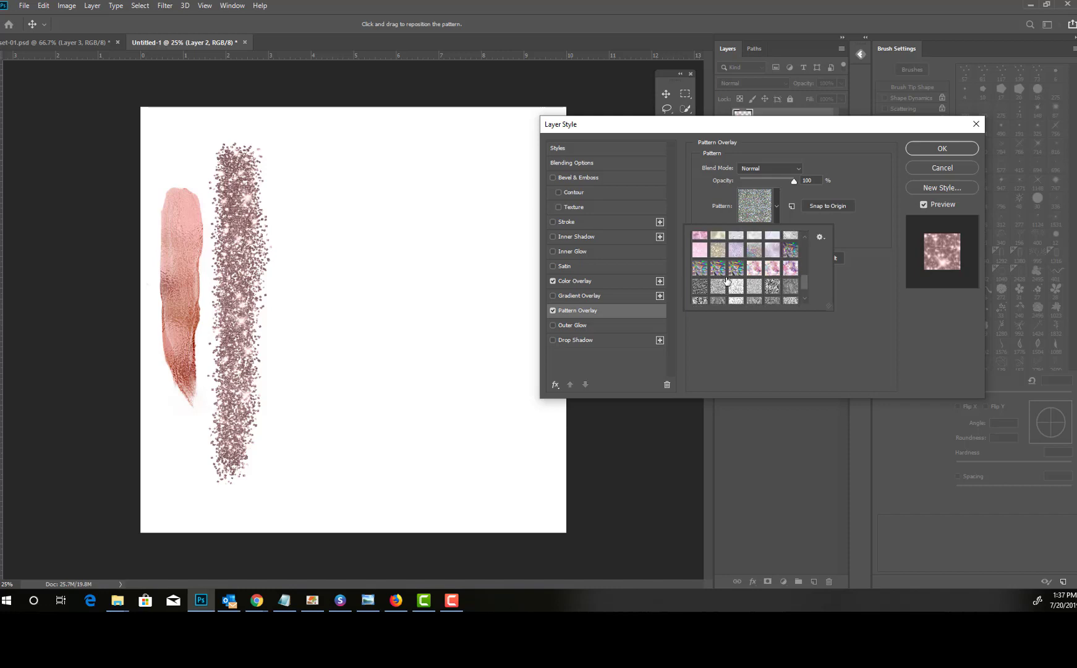
{"action": "left_click", "coordinate": [791, 287]}
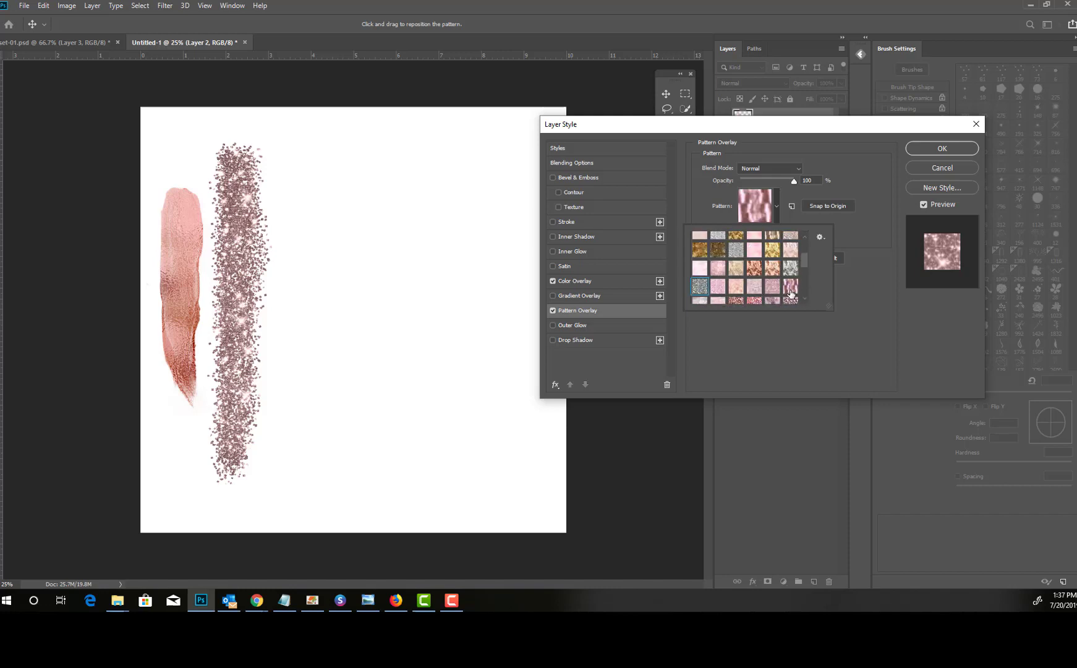
{"action": "scroll", "coordinate": [785, 286], "scroll_direction": "up", "scroll_amount": 2}
{"action": "scroll", "coordinate": [784, 287], "scroll_direction": "up", "scroll_amount": 2}
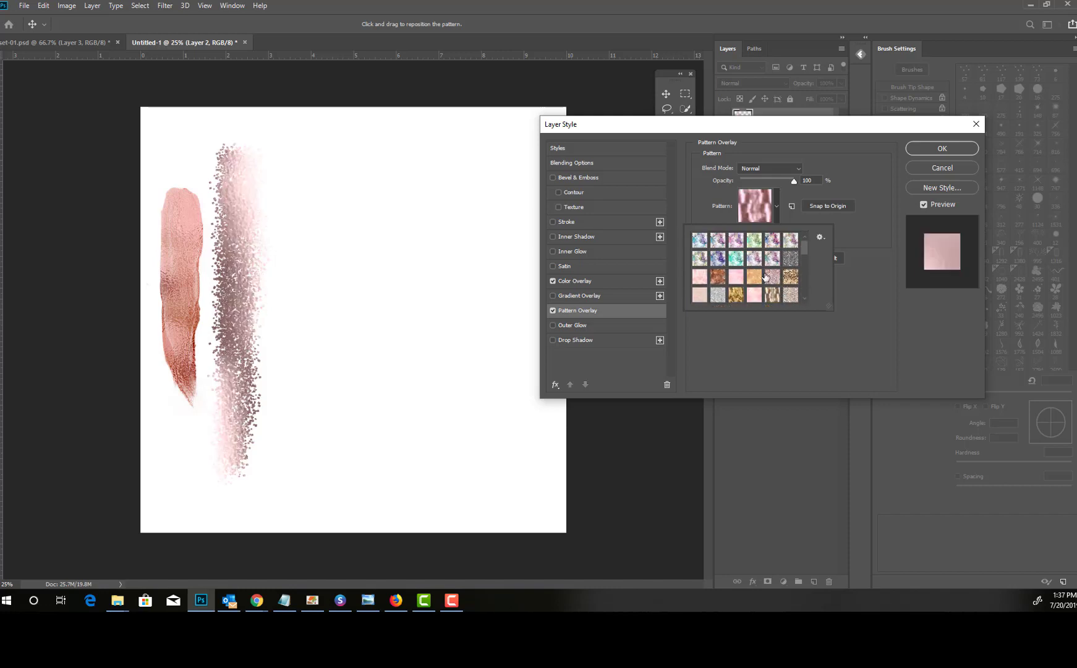
{"action": "left_click", "coordinate": [773, 278]}
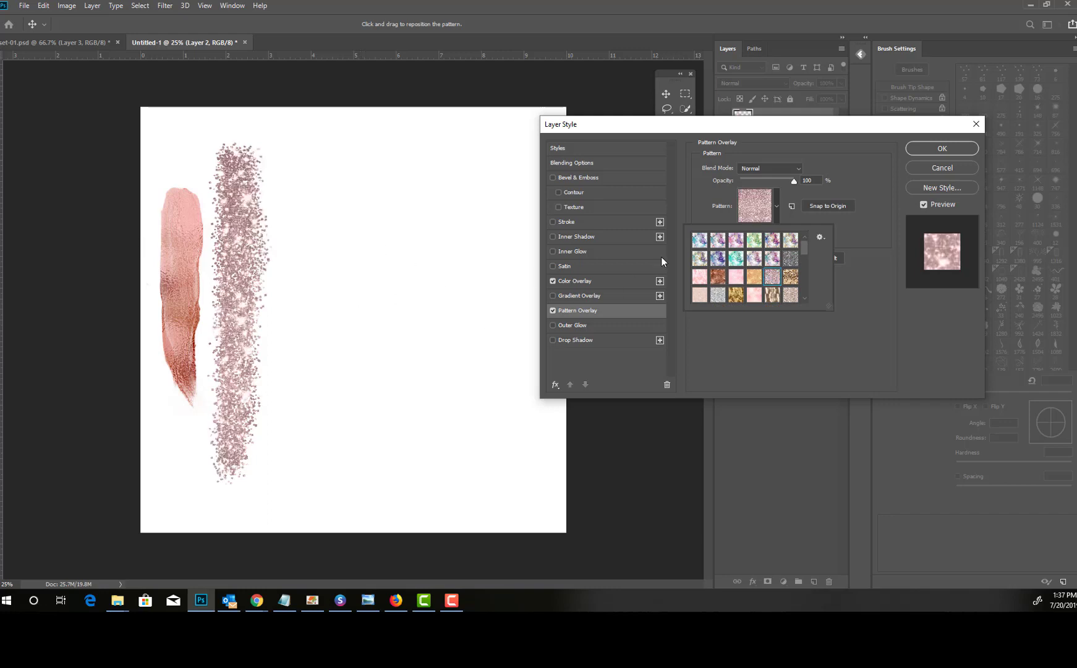
{"action": "scroll", "coordinate": [761, 256], "scroll_direction": "down", "scroll_amount": 1}
{"action": "left_click", "coordinate": [791, 249]}
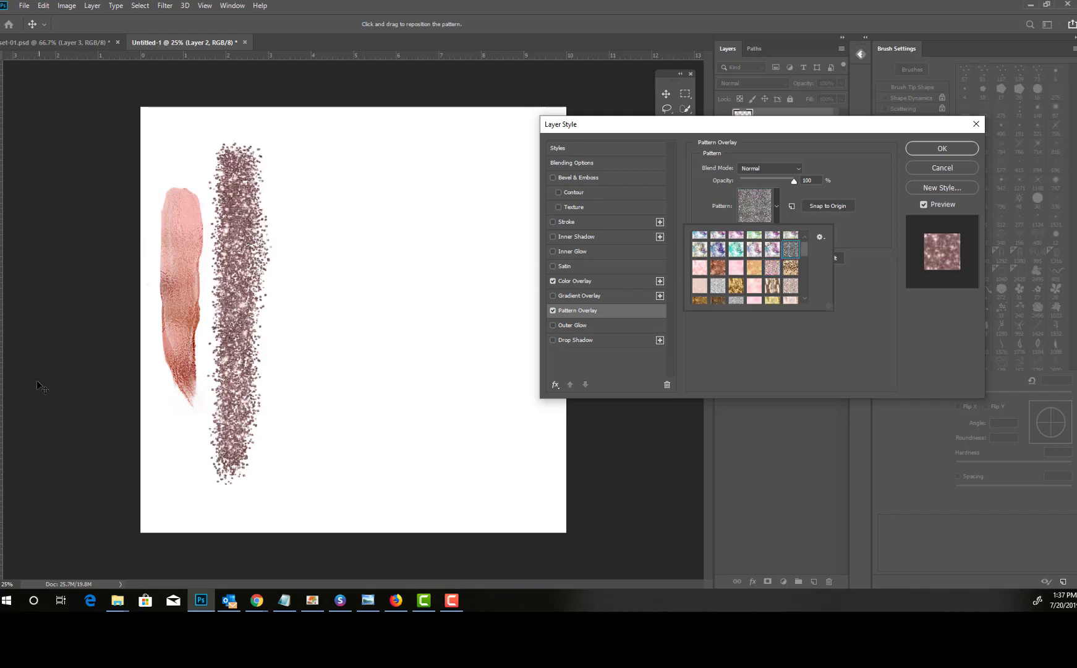
{"action": "left_click", "coordinate": [837, 206]}
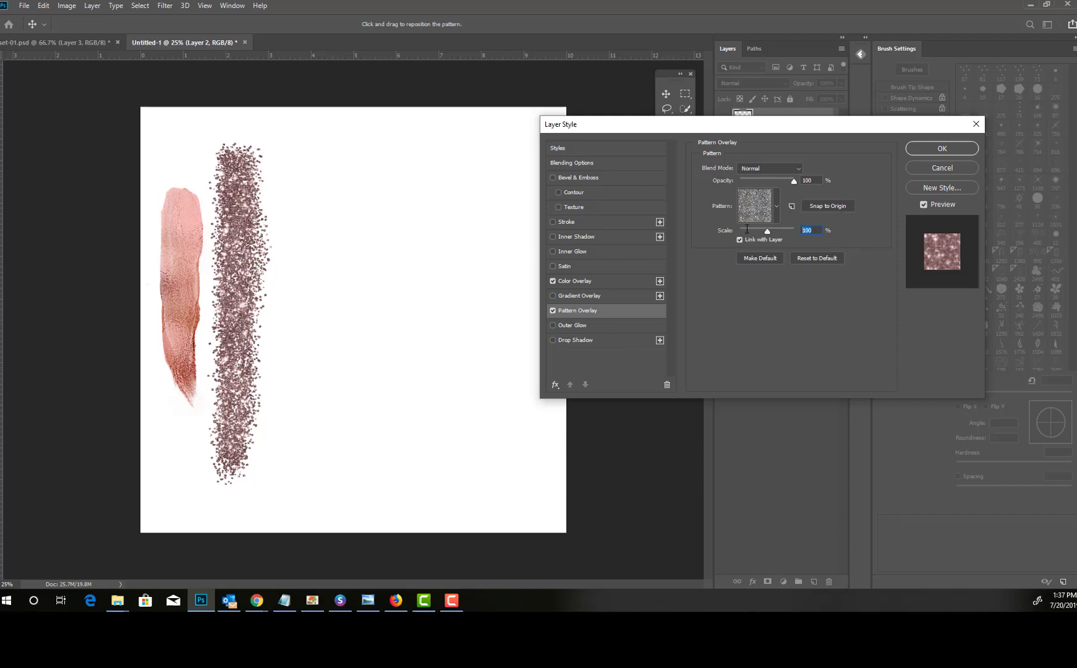
Set the pattern scale to 50% and switch to a lighter pink glitter pattern.
{"action": "type", "text": "25"}
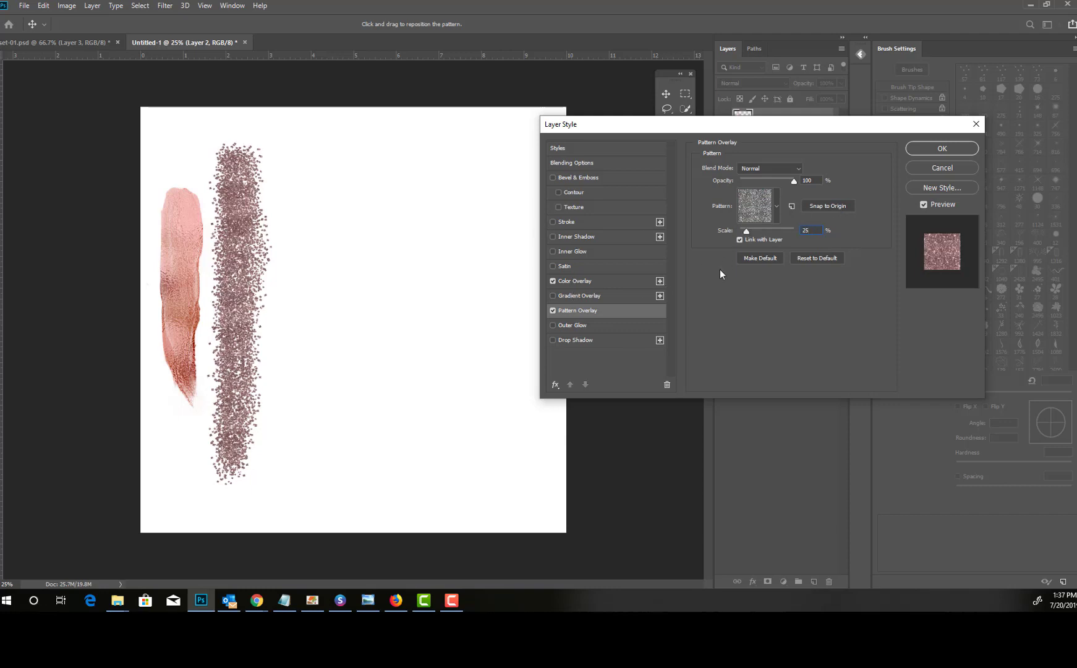
{"action": "double_click", "coordinate": [806, 231]}
{"action": "type", "text": "50"}
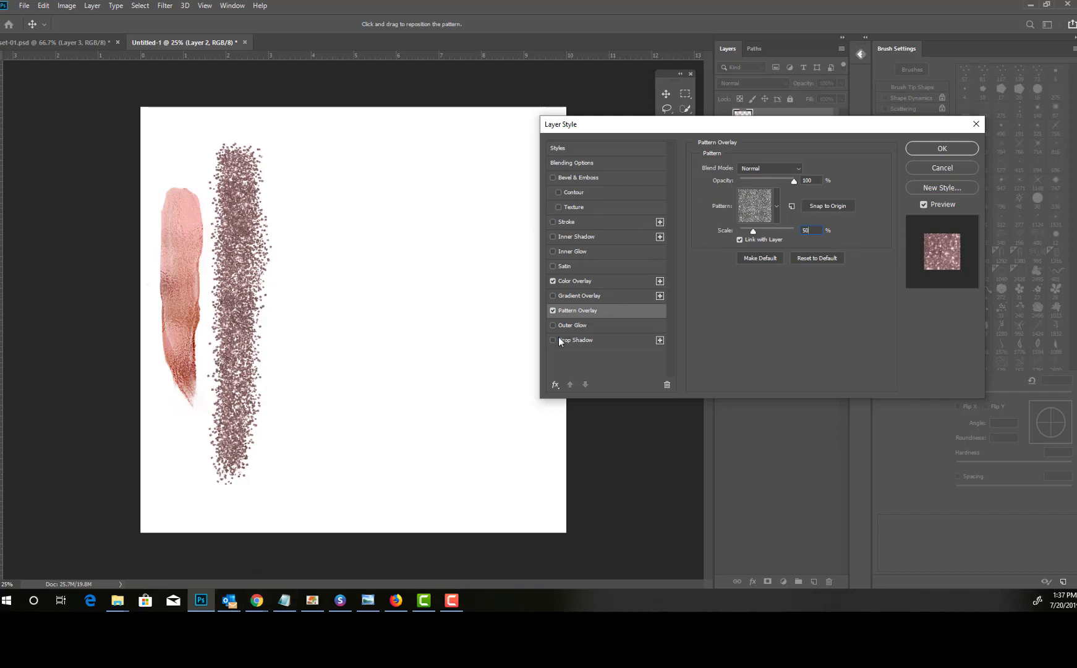
{"action": "left_click", "coordinate": [767, 198]}
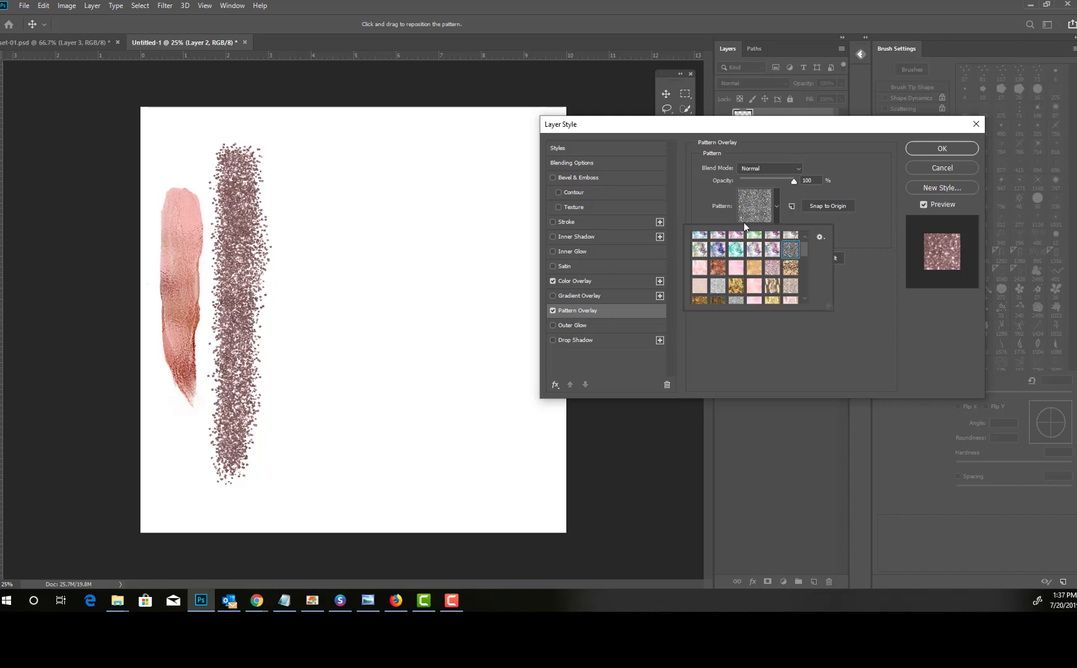
{"action": "left_click", "coordinate": [718, 285]}
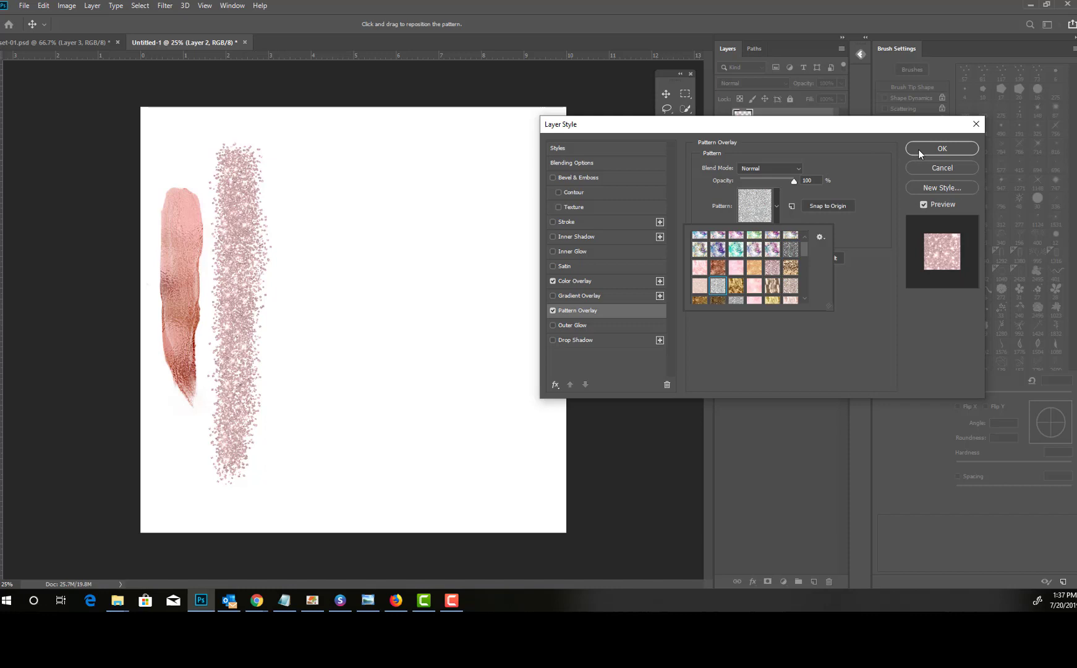
Add a Gradient Overlay in Color Burn mode and shift the gradient up the glitter stroke.
{"action": "left_click", "coordinate": [574, 295]}
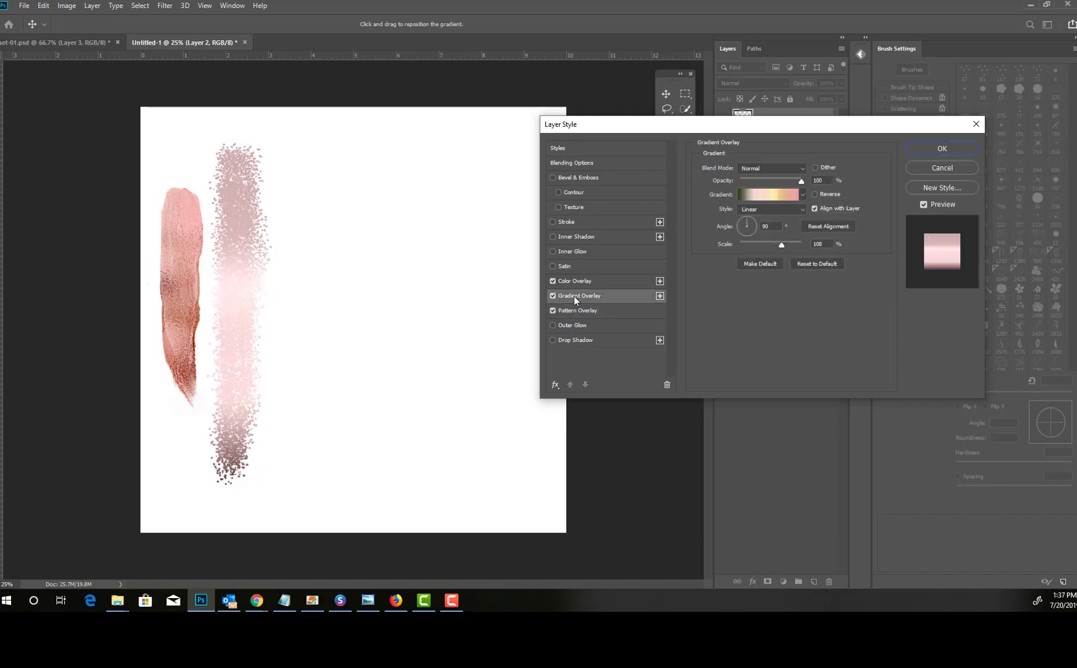
{"action": "left_click", "coordinate": [757, 168]}
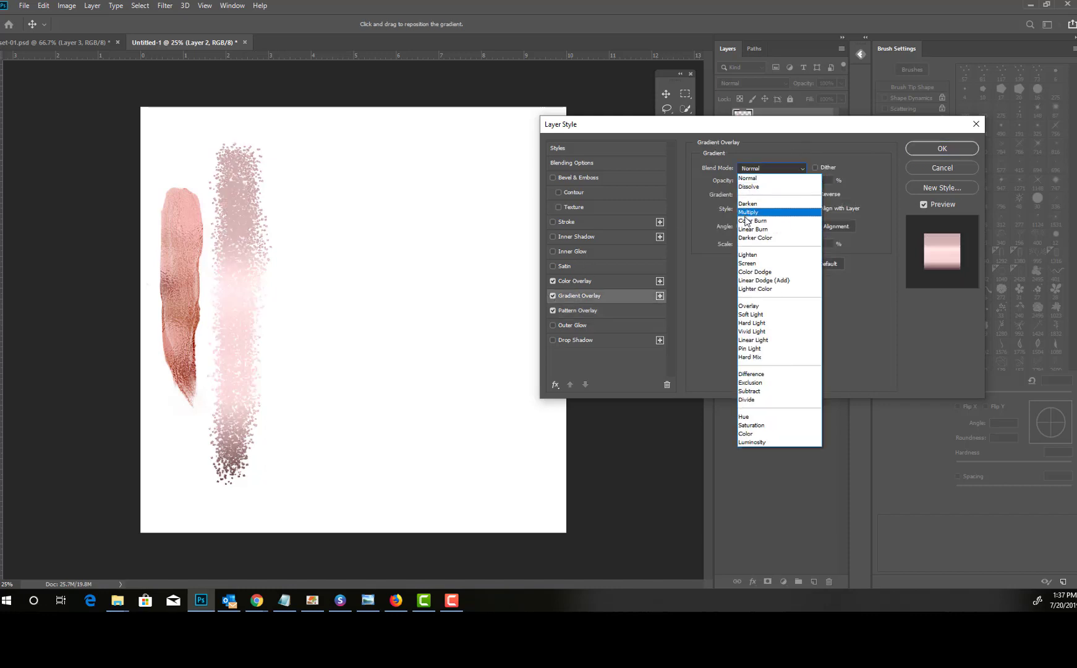
{"action": "left_click", "coordinate": [750, 210]}
{"action": "key", "text": "Down"}
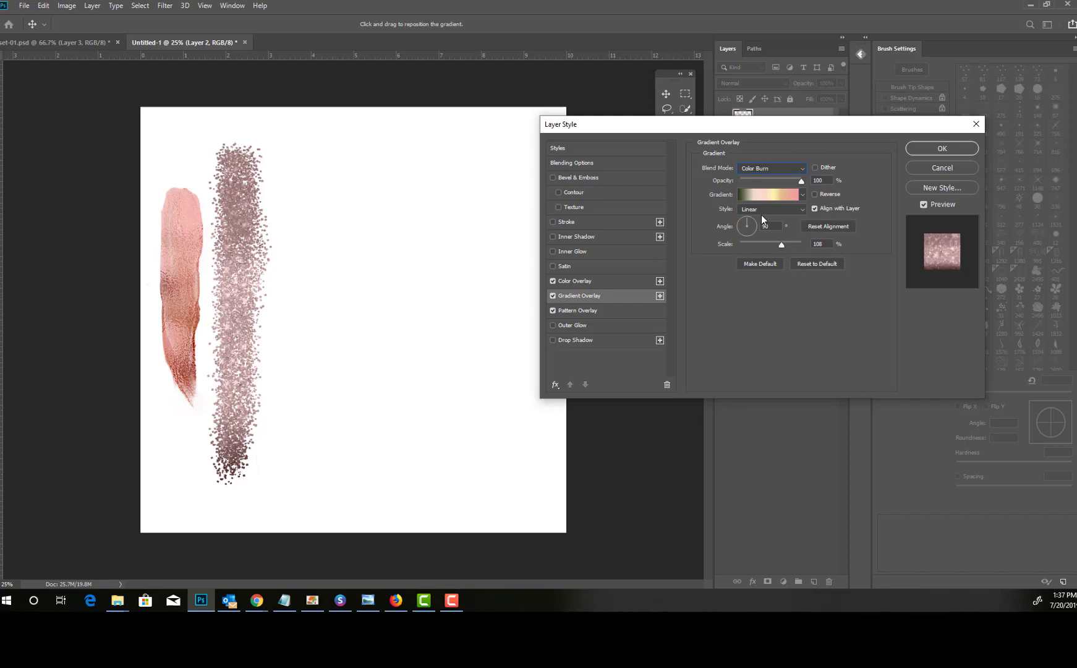
{"action": "key", "text": "Down"}
{"action": "key", "text": "Up"}
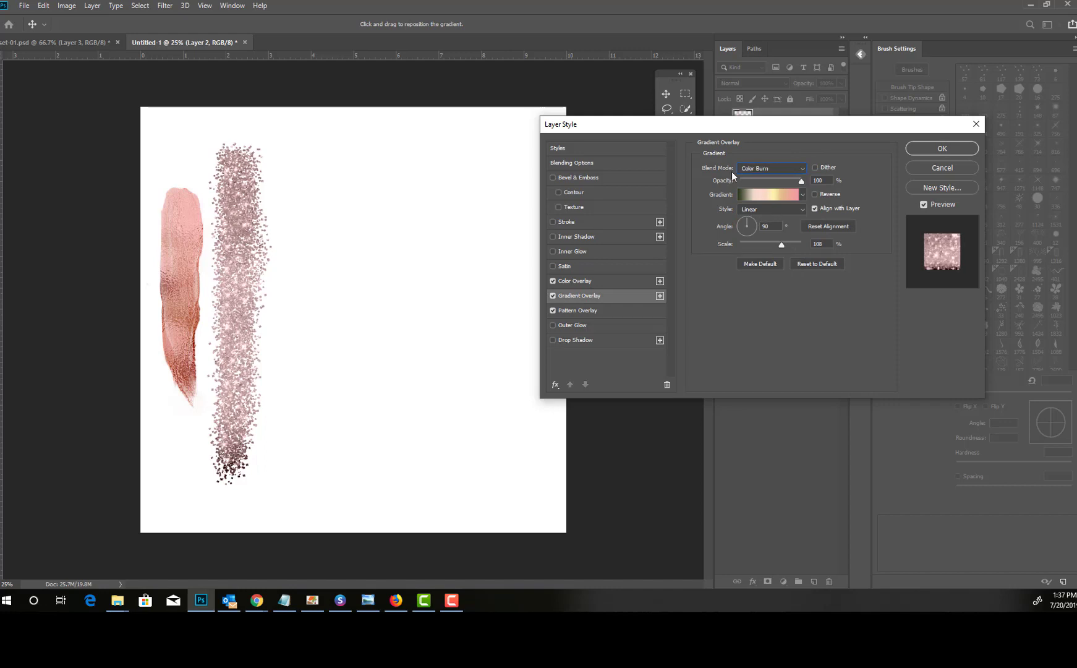
{"action": "left_click_drag", "start_coordinate": [224, 336], "coordinate": [234, 5]}
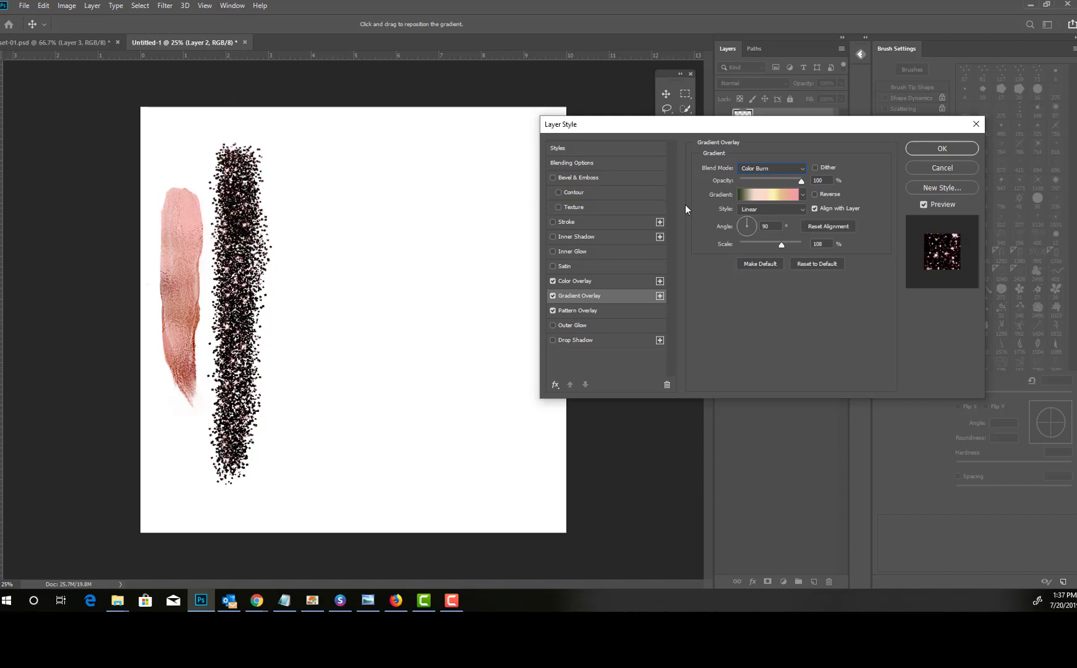
Lower the gradient overlay opacity to about 46% and apply the layer style.
{"action": "left_click", "coordinate": [760, 162]}
{"action": "left_click", "coordinate": [802, 162]}
{"action": "mouse_move", "coordinate": [801, 180]}
{"action": "left_mouse_down"}
{"action": "mouse_move", "coordinate": [761, 185]}
{"action": "mouse_move", "coordinate": [777, 188]}
{"action": "left_mouse_up"}
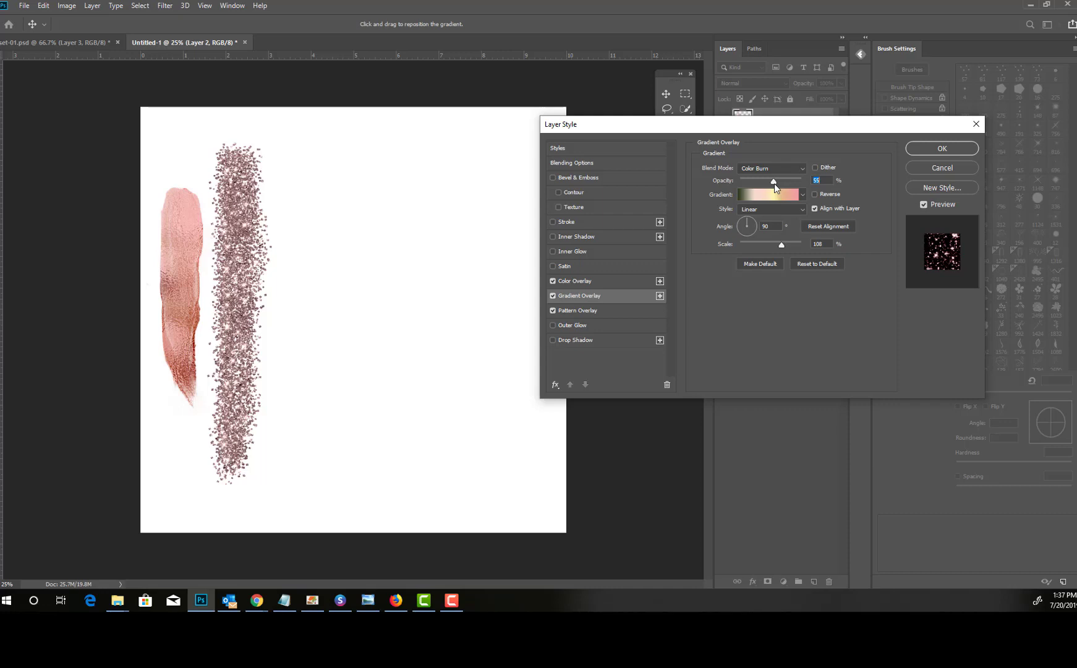
{"action": "left_click_drag", "start_coordinate": [773, 187], "coordinate": [770, 185]}
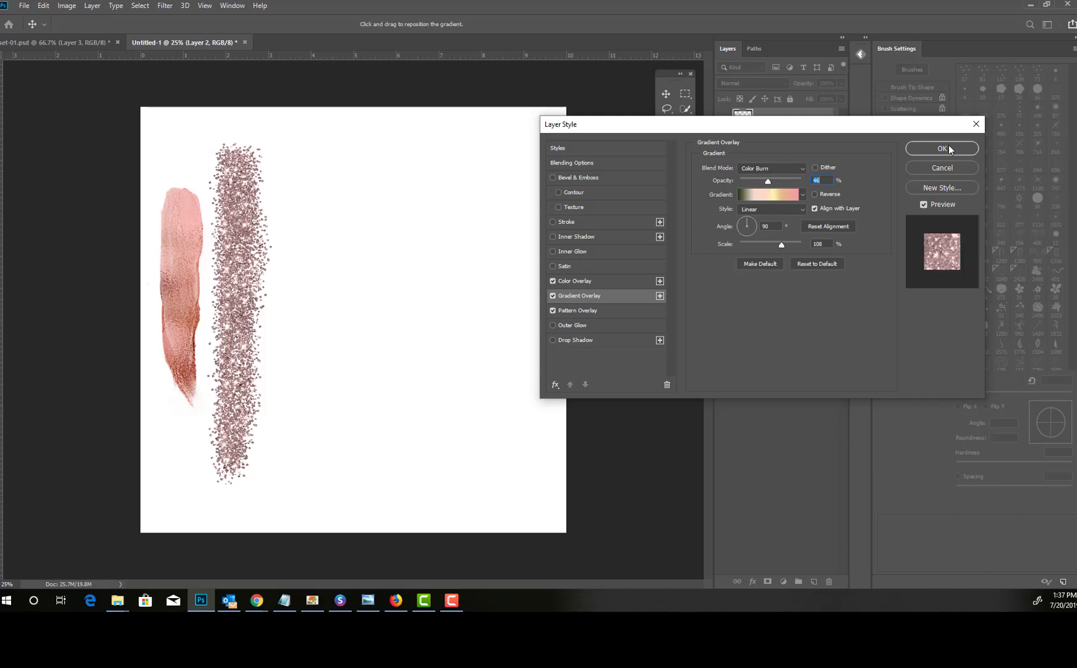
{"action": "left_click_drag", "start_coordinate": [913, 131], "coordinate": [932, 141]}
{"action": "left_click", "coordinate": [938, 157]}
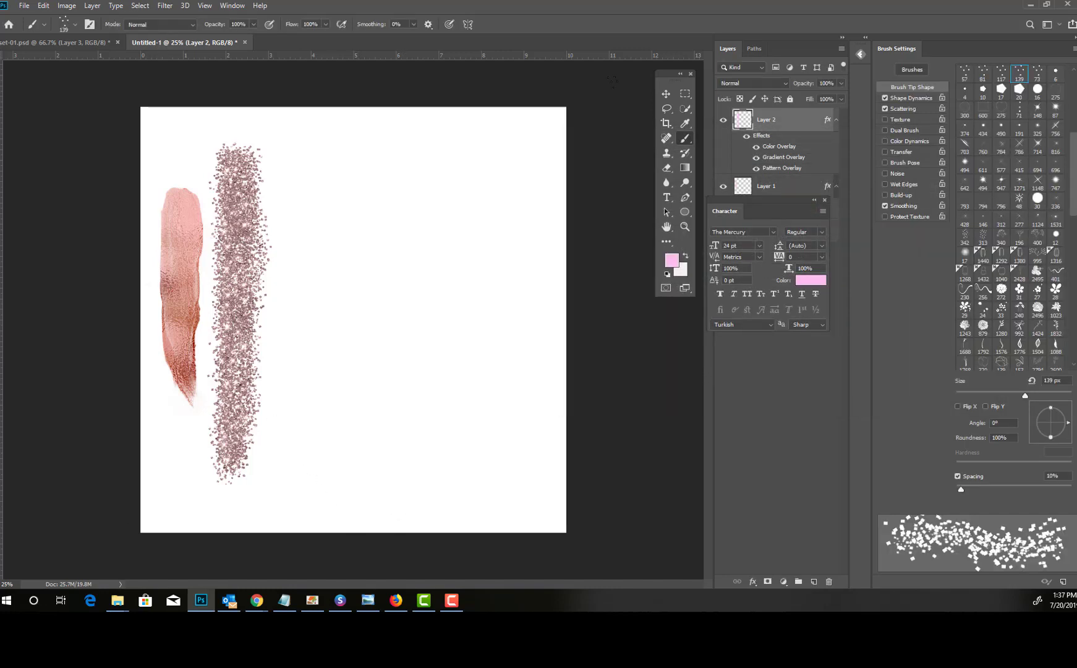
Select Layer 1, the painted rose stroke, from the canvas and drag it to the trash.
{"action": "left_click", "coordinate": [667, 93]}
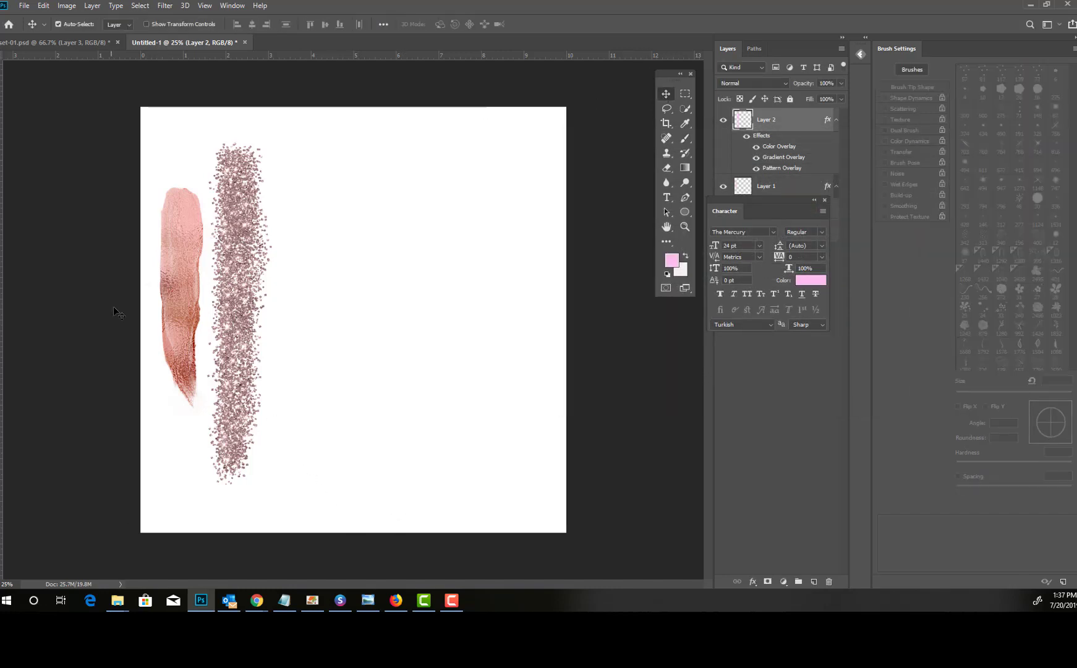
{"action": "right_click", "coordinate": [182, 250]}
{"action": "left_click", "coordinate": [202, 255]}
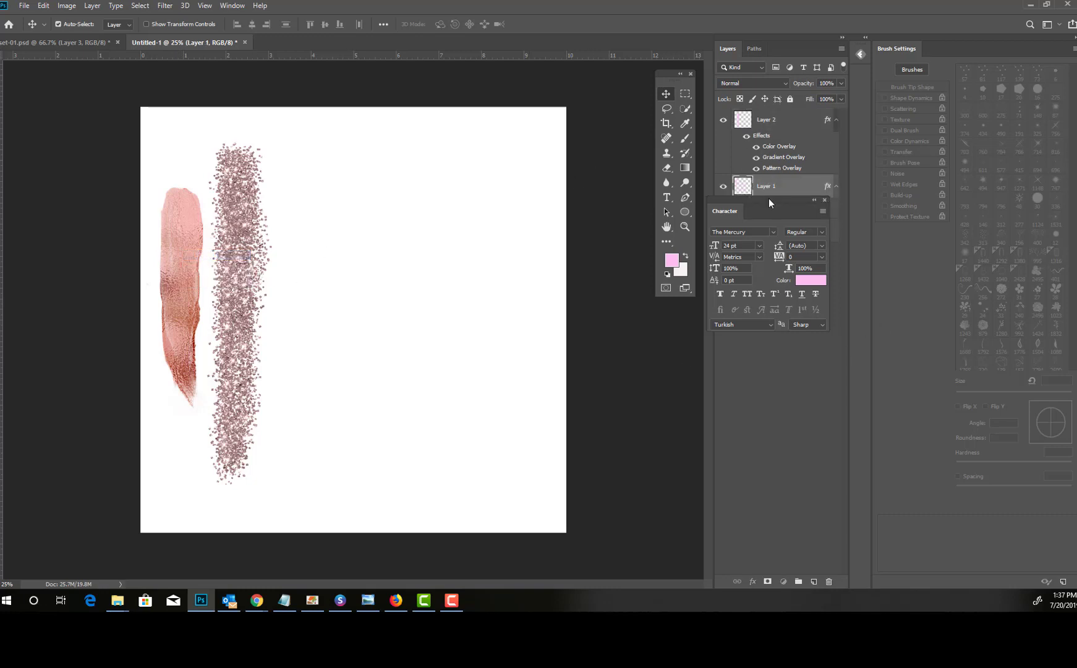
{"action": "left_click_drag", "start_coordinate": [763, 204], "coordinate": [631, 341]}
{"action": "mouse_move", "coordinate": [783, 187]}
{"action": "left_mouse_down"}
{"action": "mouse_move", "coordinate": [845, 599]}
{"action": "mouse_move", "coordinate": [829, 582]}
{"action": "left_mouse_up"}
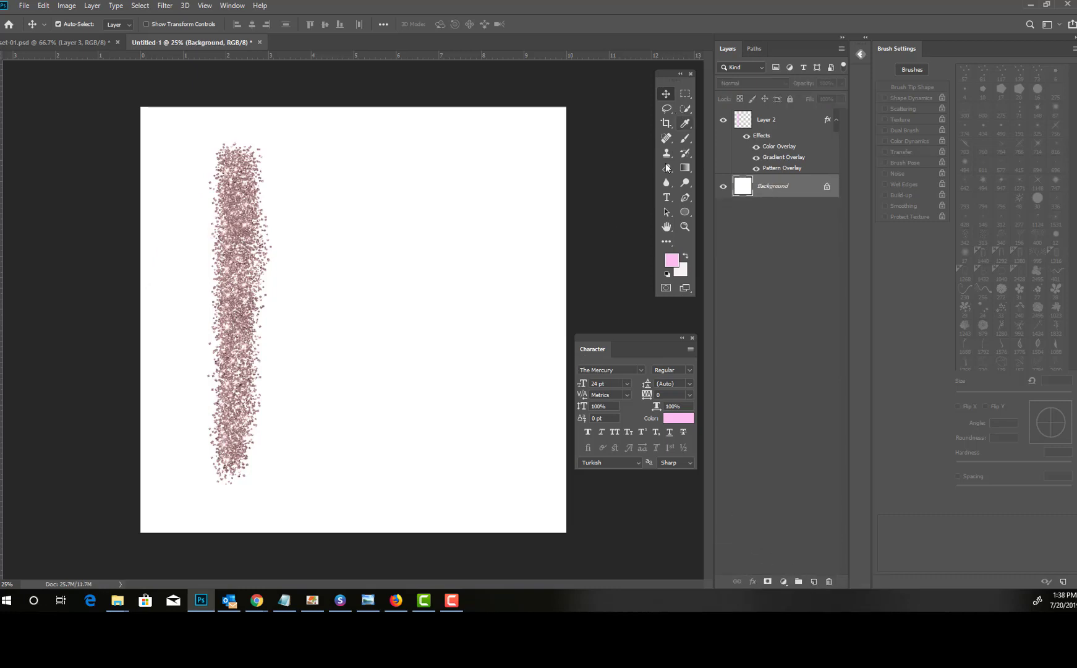
On a new layer, stamp a light-pink stroke with Sampled Brush 1 at 3015 px.
{"action": "left_click", "coordinate": [686, 138]}
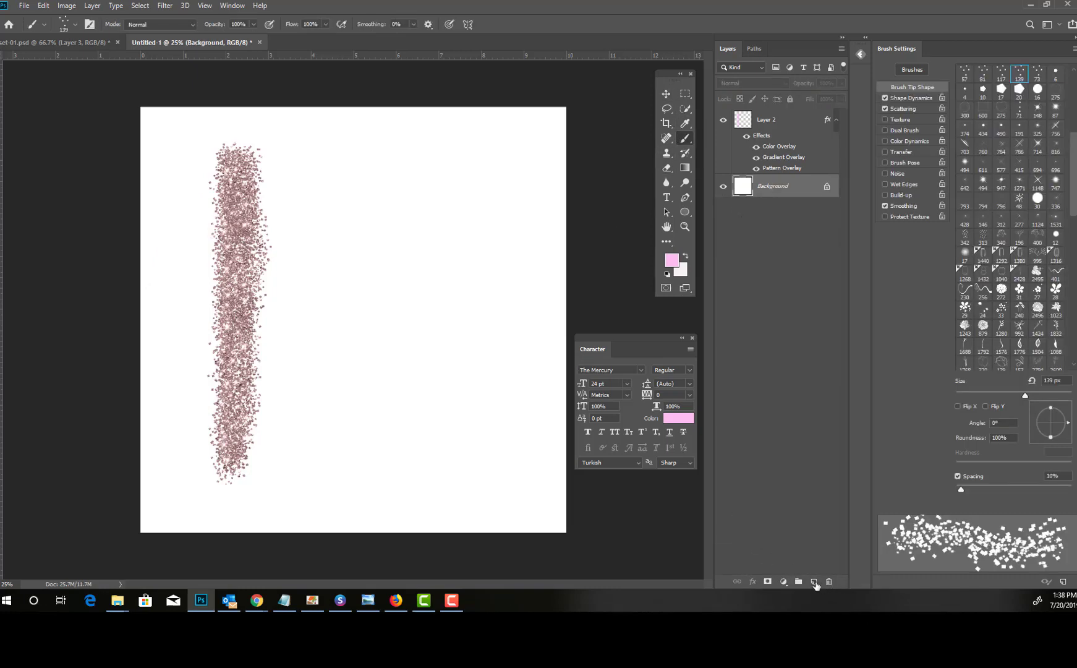
{"action": "left_click", "coordinate": [814, 581]}
{"action": "left_click", "coordinate": [70, 27]}
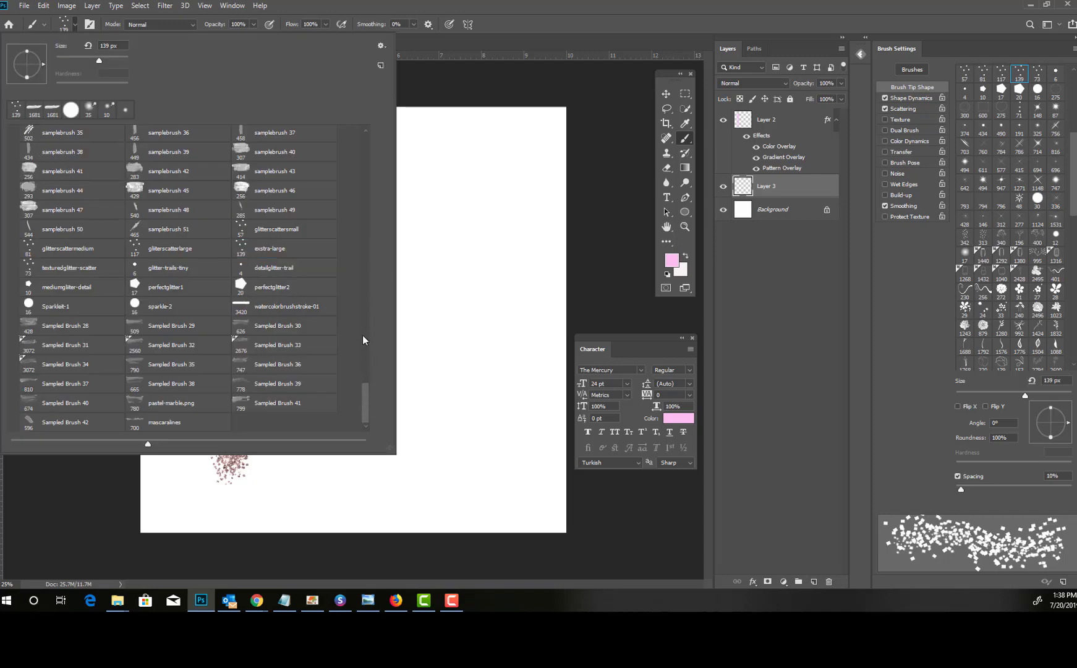
{"action": "mouse_move", "coordinate": [367, 387]}
{"action": "left_mouse_down"}
{"action": "mouse_move", "coordinate": [360, 317]}
{"action": "mouse_move", "coordinate": [357, 344]}
{"action": "left_mouse_up"}
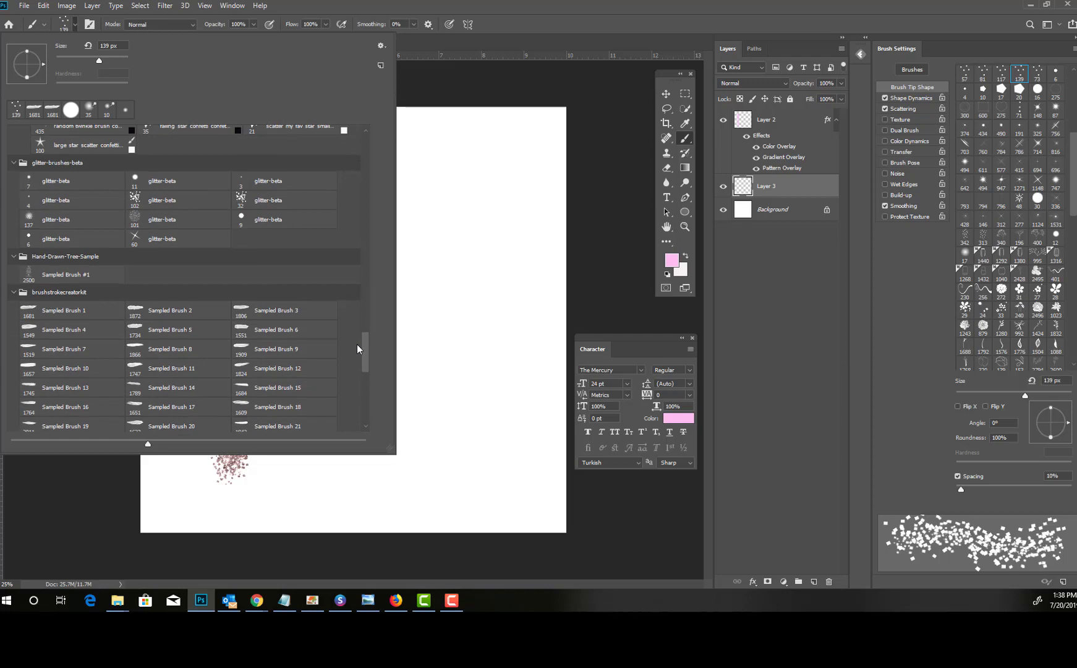
{"action": "left_click", "coordinate": [70, 311]}
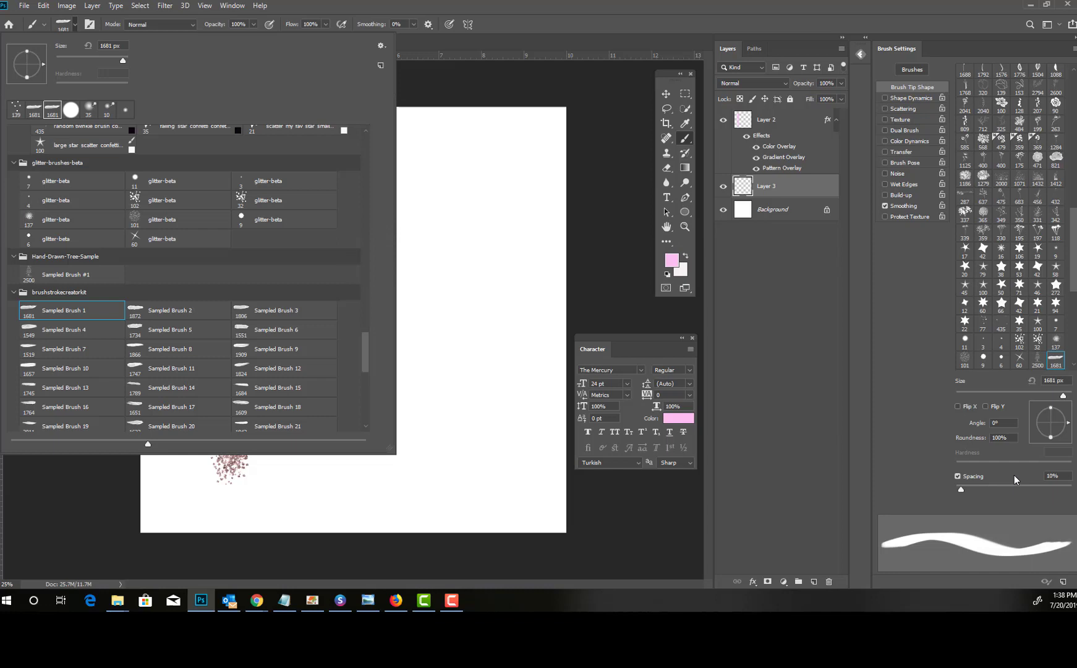
{"action": "left_click_drag", "start_coordinate": [1056, 396], "coordinate": [1068, 396]}
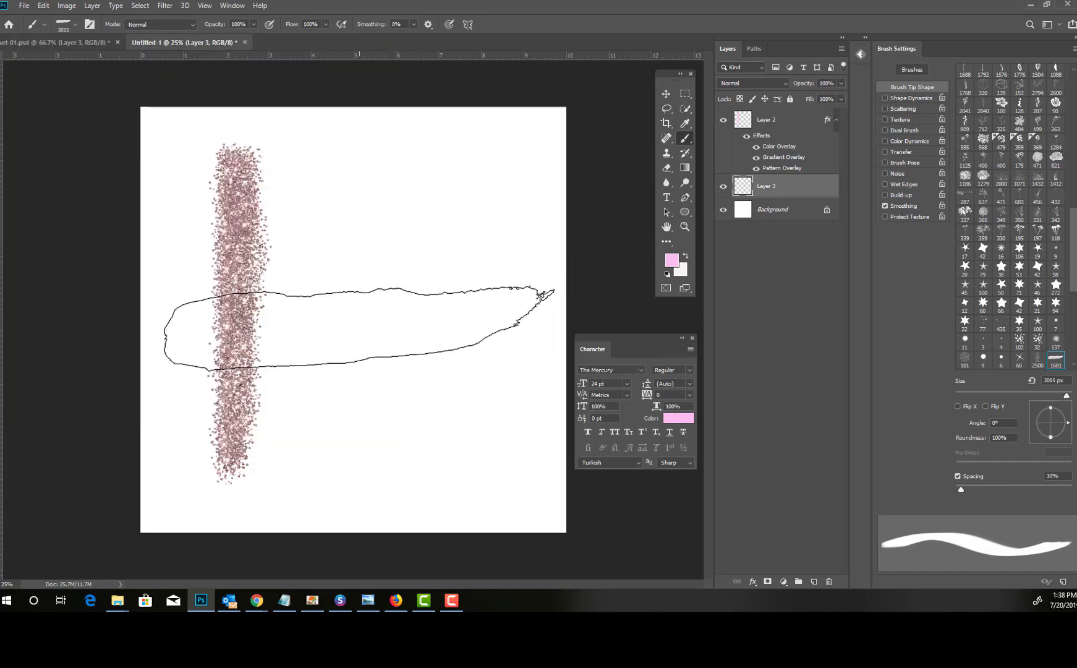
{"action": "left_click", "coordinate": [359, 328]}
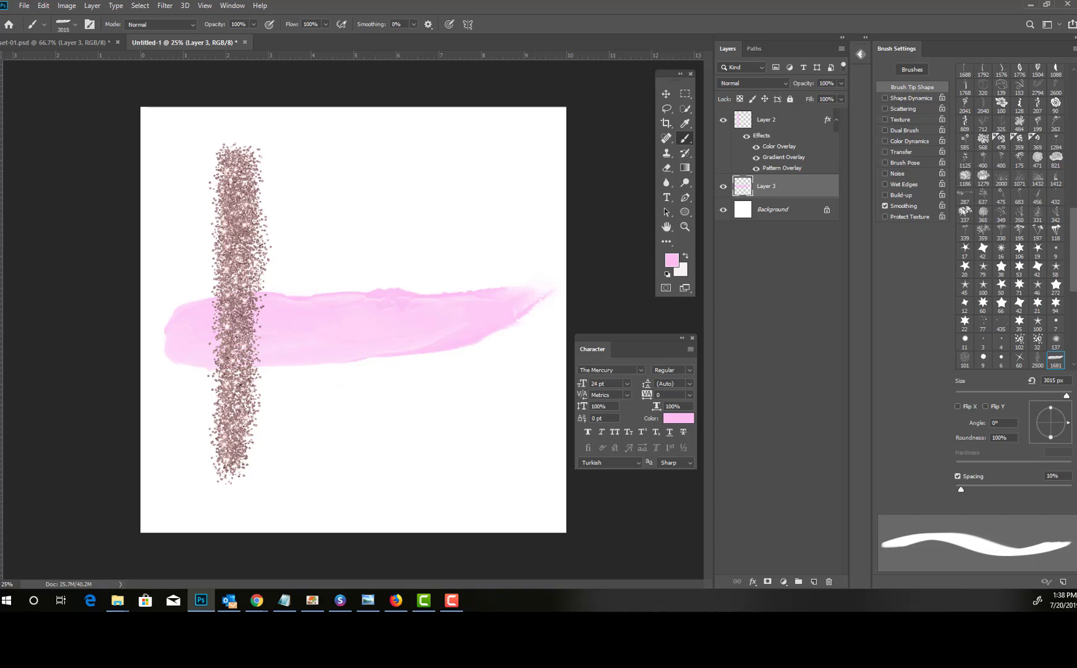
Rotate the pink stroke about 88° upright and scale it to roughly 83%.
{"action": "key", "text": "ctrl+t"}
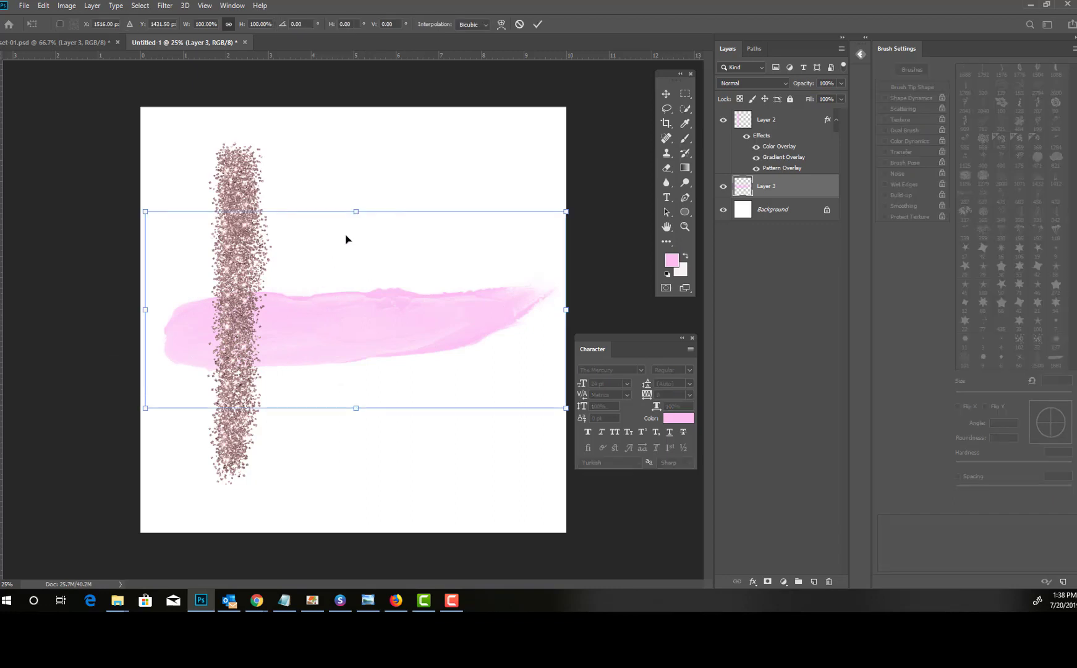
{"action": "mouse_move", "coordinate": [418, 169]}
{"action": "left_mouse_down"}
{"action": "mouse_move", "coordinate": [529, 265]}
{"action": "mouse_move", "coordinate": [484, 377]}
{"action": "mouse_move", "coordinate": [496, 368]}
{"action": "left_mouse_up"}
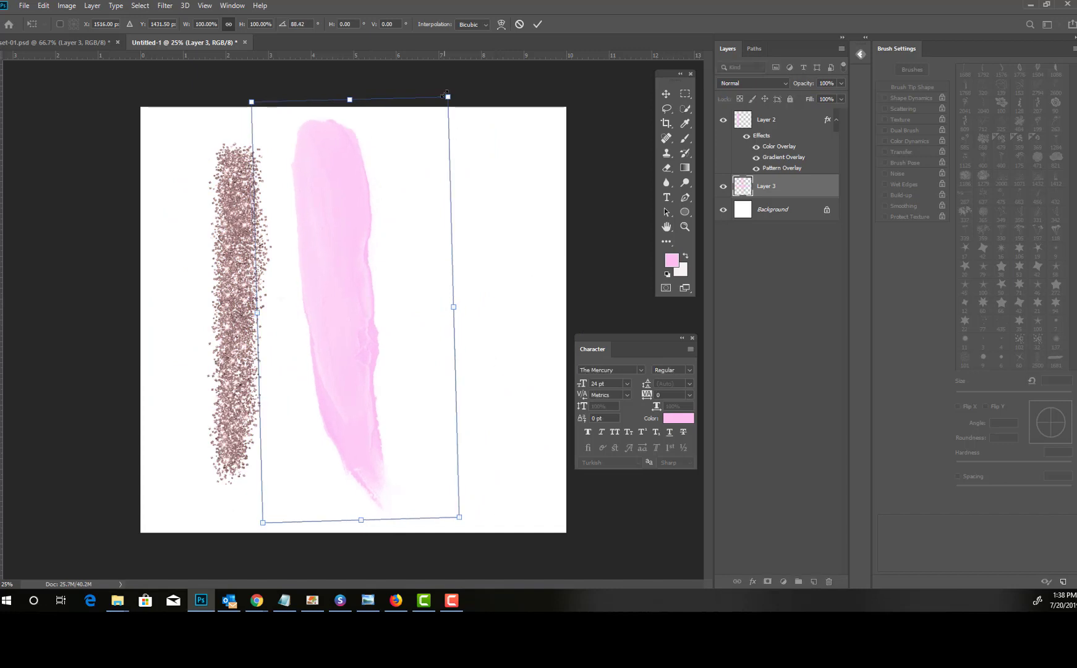
{"action": "left_click_drag", "start_coordinate": [445, 97], "coordinate": [428, 173]}
{"action": "key", "text": "Return"}
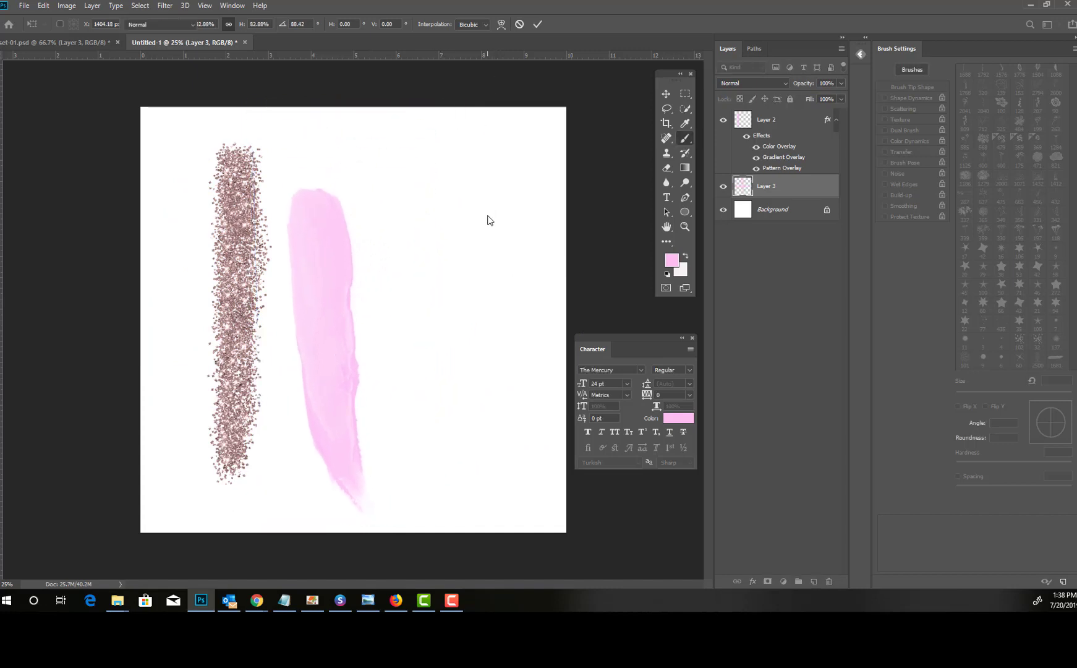
Tilt the pink stroke about 4° and move it just left of the glitter stroke.
{"action": "key", "text": "b"}
{"action": "left_click", "coordinate": [666, 93]}
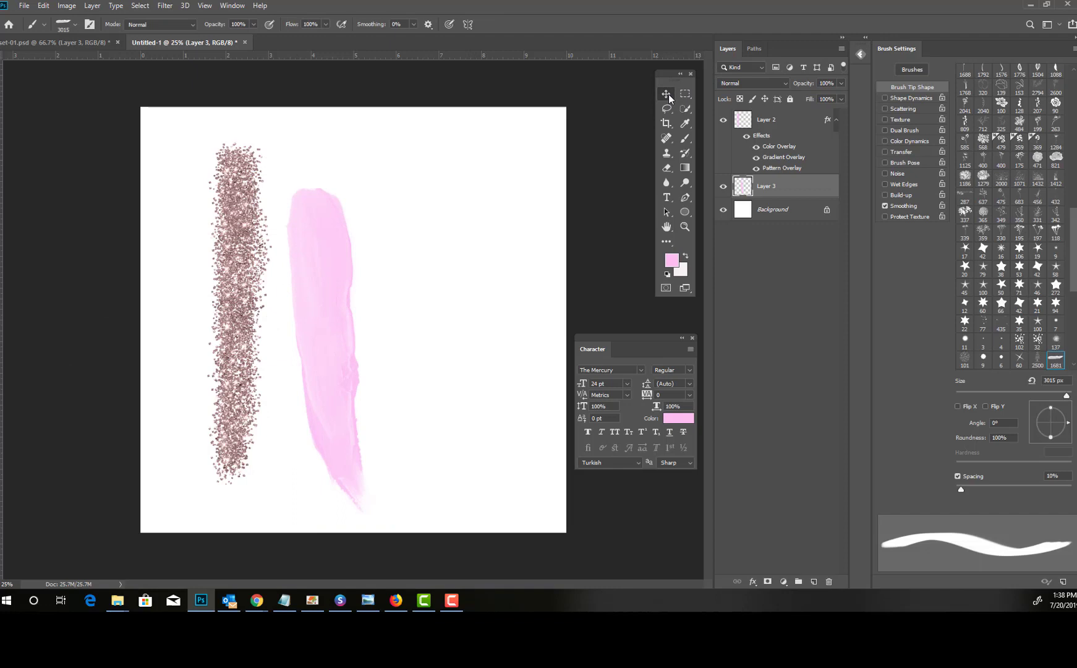
{"action": "key", "text": "ctrl+t"}
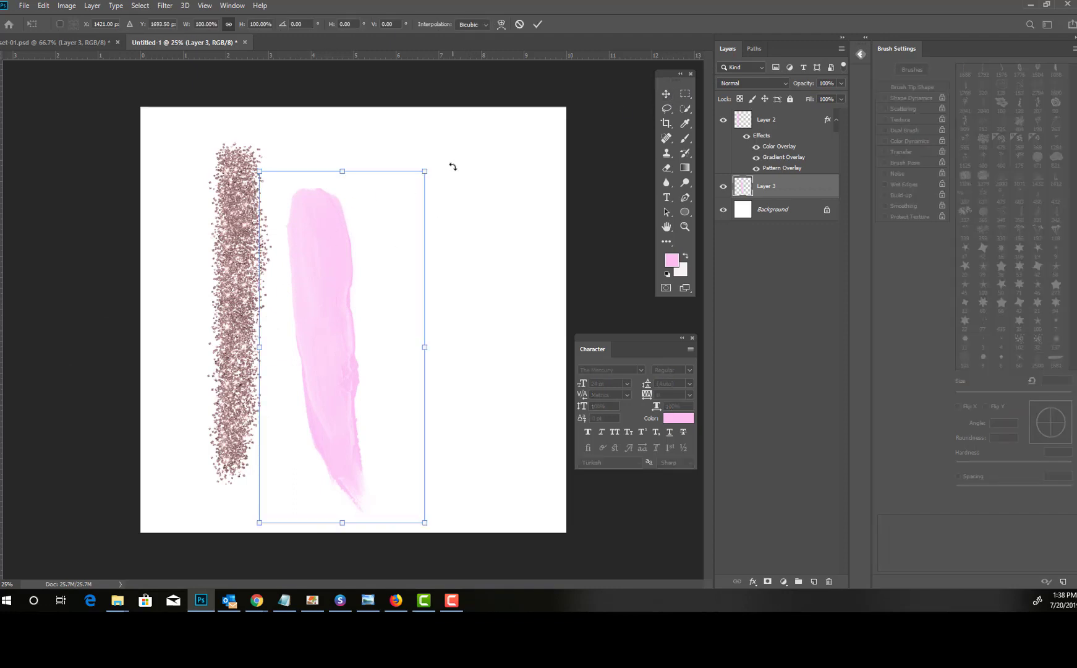
{"action": "left_click_drag", "start_coordinate": [454, 167], "coordinate": [467, 173]}
{"action": "mouse_move", "coordinate": [305, 236]}
{"action": "left_mouse_down"}
{"action": "mouse_move", "coordinate": [140, 193]}
{"action": "mouse_move", "coordinate": [176, 204]}
{"action": "left_mouse_up"}
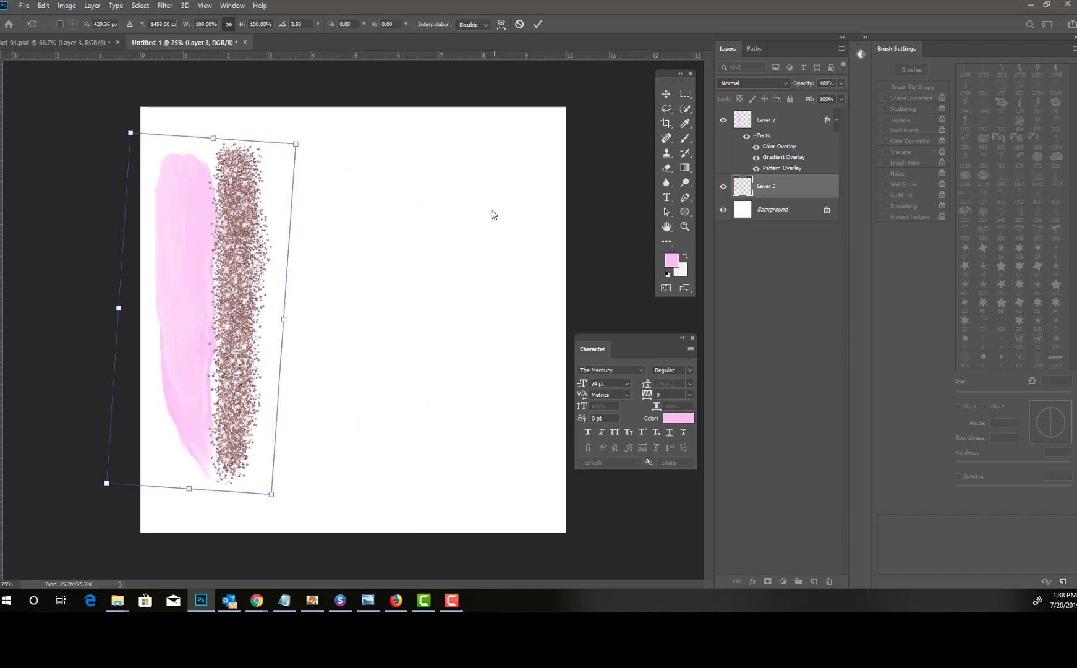
{"action": "key", "text": "Return"}
Add a Pattern Overlay to the pink stroke, trying copper and gold glitter before gold foil.
{"action": "left_click", "coordinate": [753, 582]}
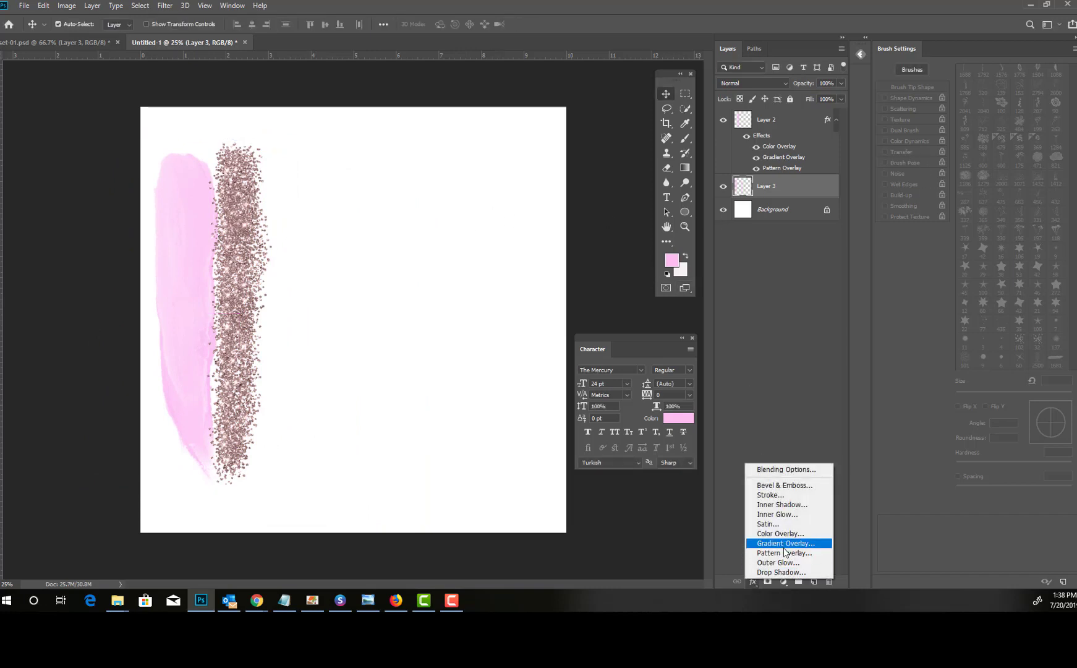
{"action": "left_click", "coordinate": [784, 552]}
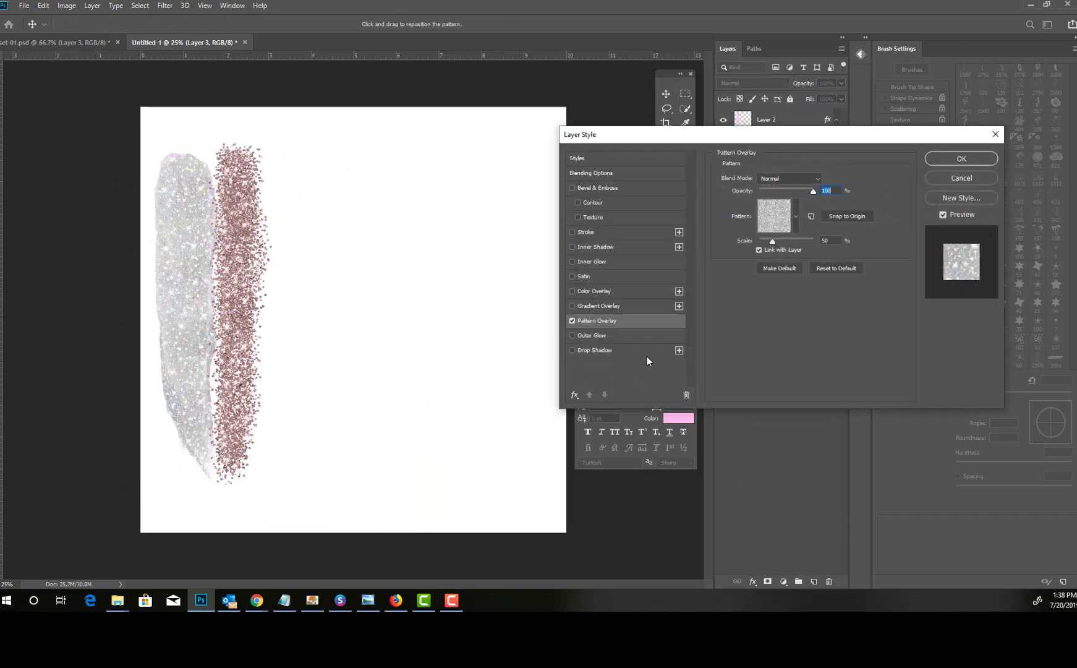
{"action": "left_click", "coordinate": [796, 216]}
{"action": "left_click", "coordinate": [737, 278]}
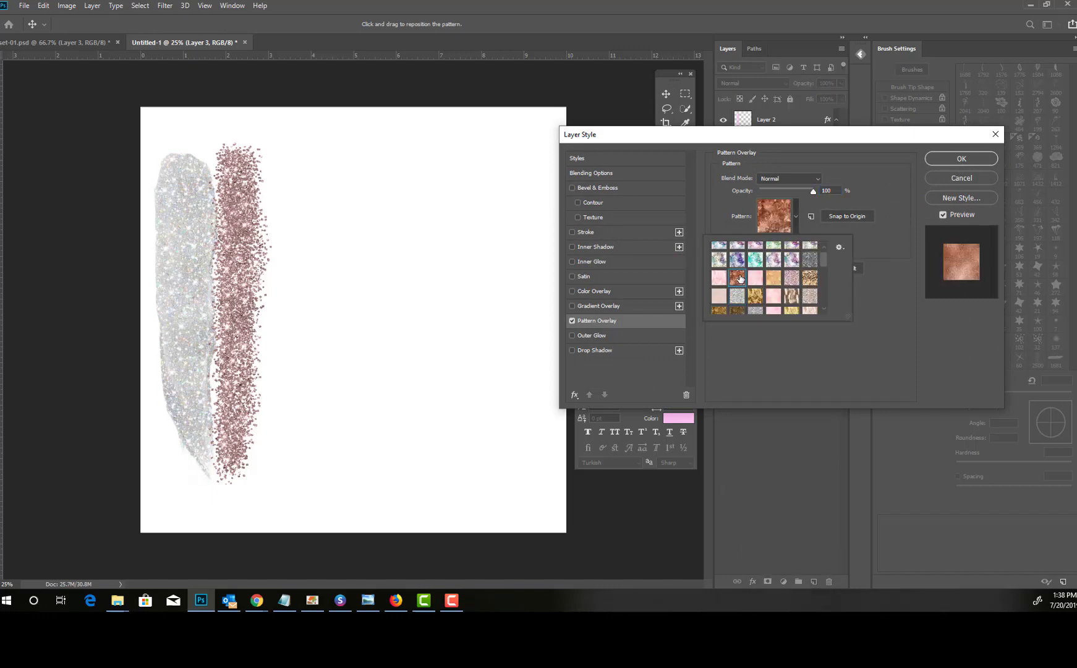
{"action": "left_click", "coordinate": [810, 278]}
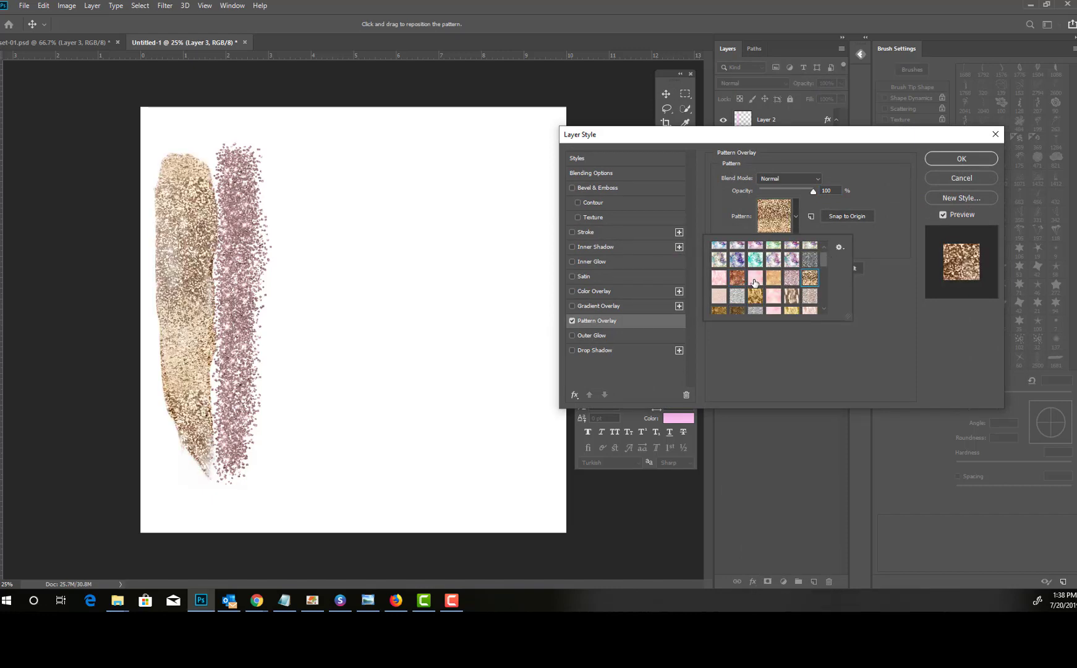
{"action": "scroll", "coordinate": [783, 281], "scroll_direction": "down", "scroll_amount": 2}
{"action": "left_click", "coordinate": [792, 286]}
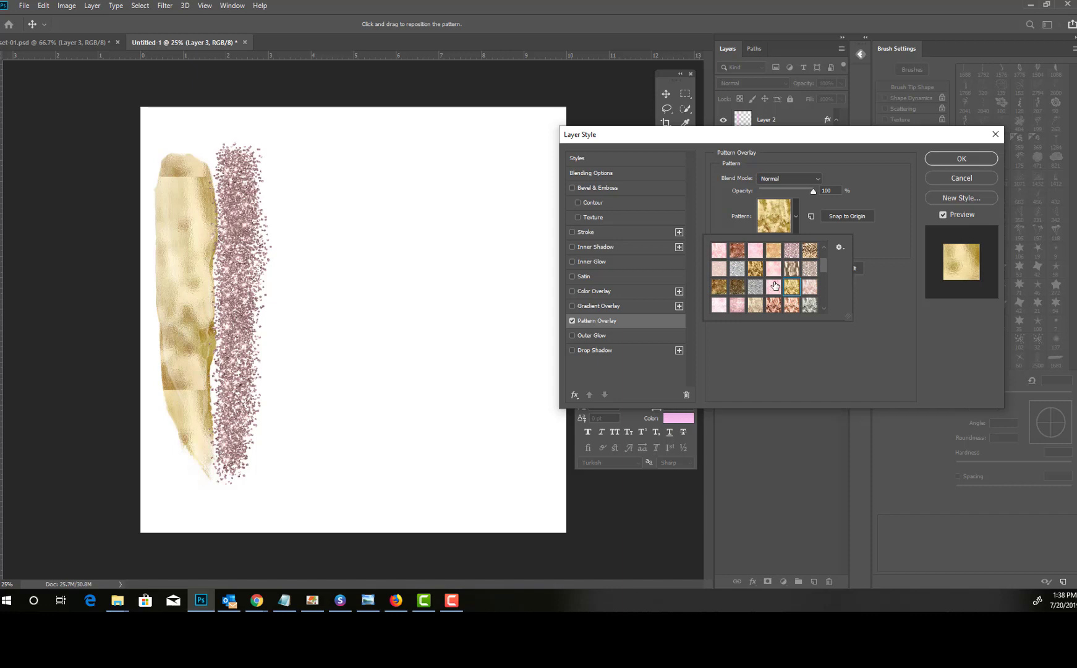
{"action": "left_click", "coordinate": [877, 228]}
Set the pattern scale to 100%, reposition the texture, and switch to a beige gold pattern.
{"action": "left_click", "coordinate": [845, 217]}
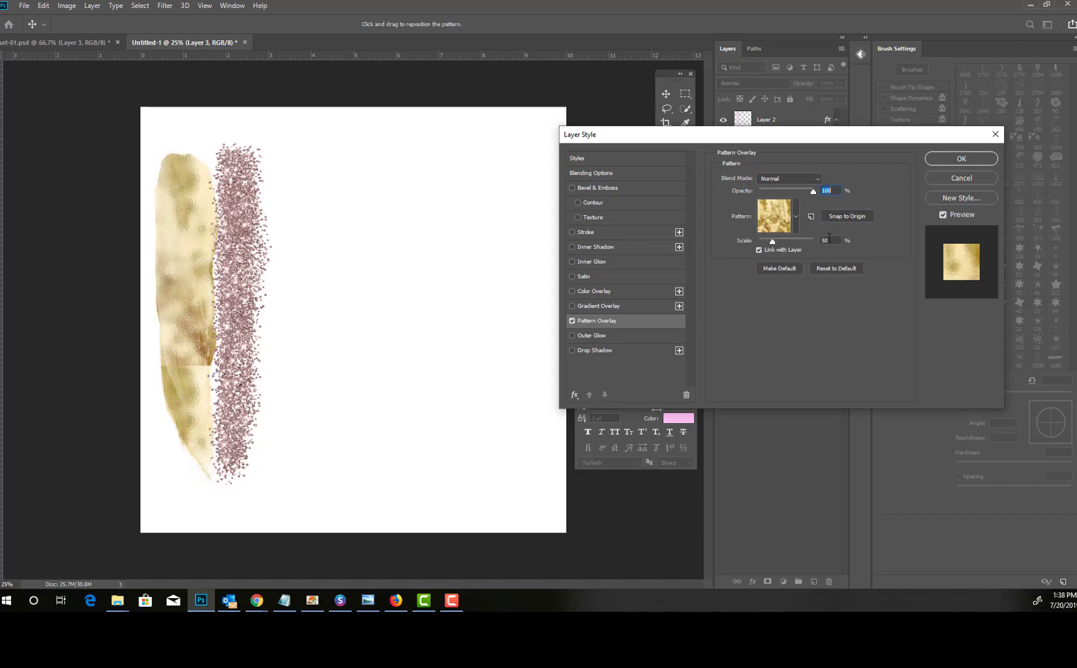
{"action": "type", "text": "100"}
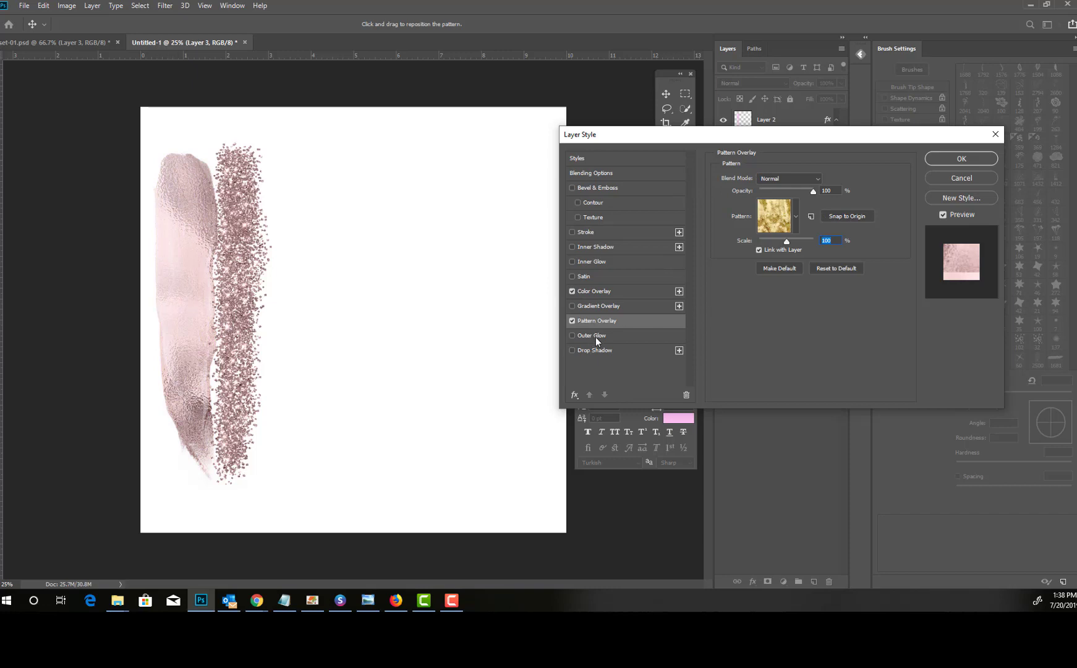
{"action": "left_click", "coordinate": [606, 293]}
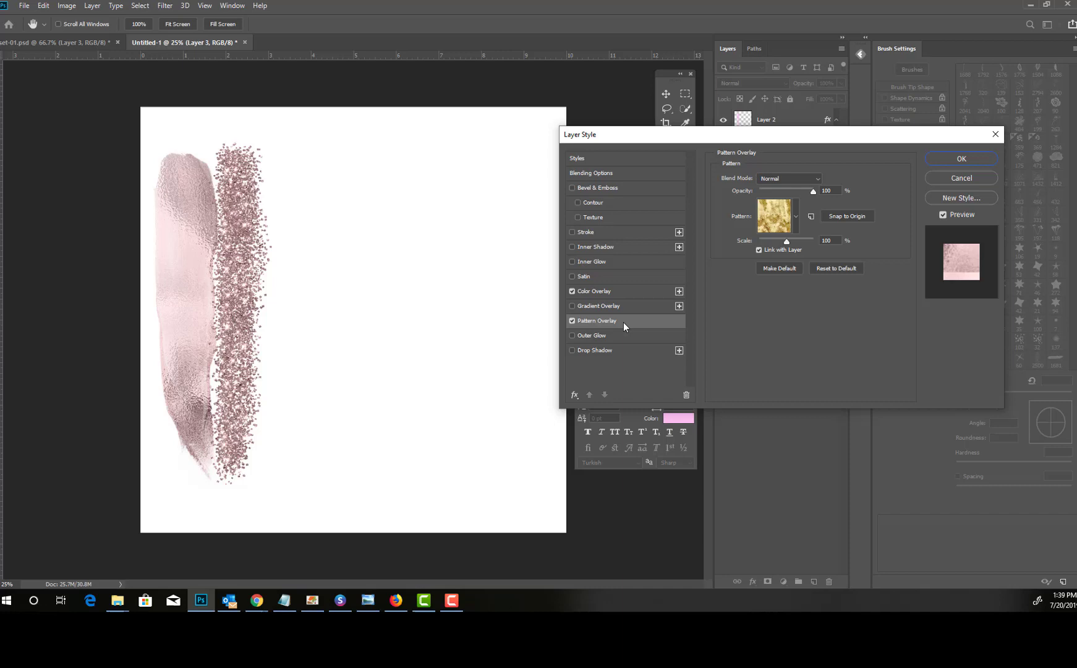
{"action": "mouse_move", "coordinate": [193, 256]}
{"action": "left_mouse_down"}
{"action": "mouse_move", "coordinate": [121, 453]}
{"action": "mouse_move", "coordinate": [15, 614]}
{"action": "mouse_move", "coordinate": [19, 596]}
{"action": "left_mouse_up"}
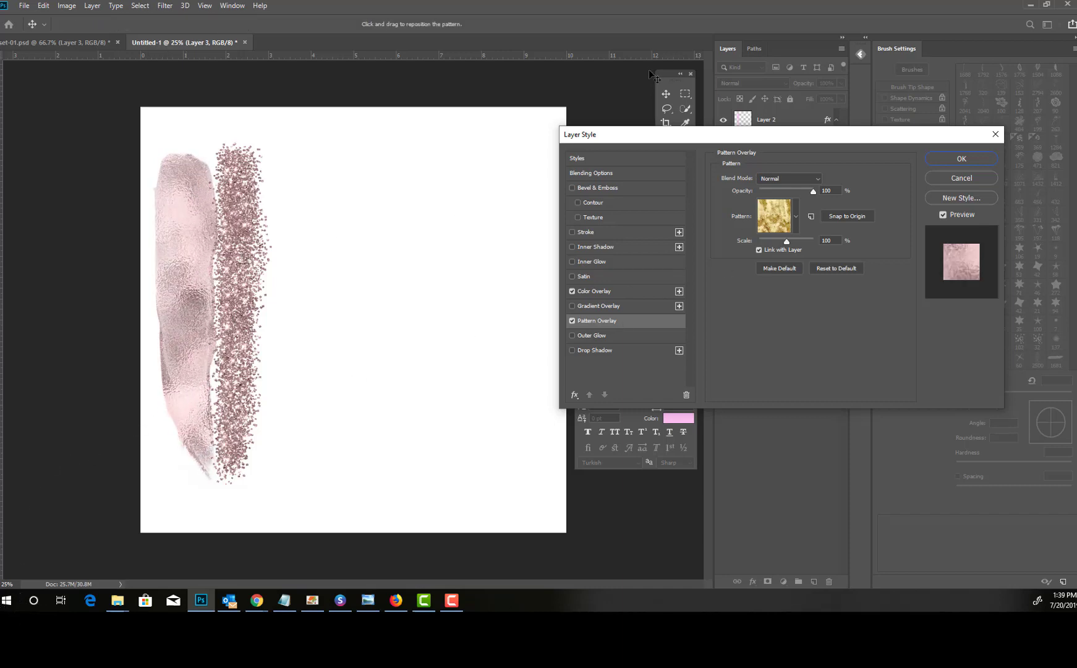
{"action": "left_click", "coordinate": [796, 217]}
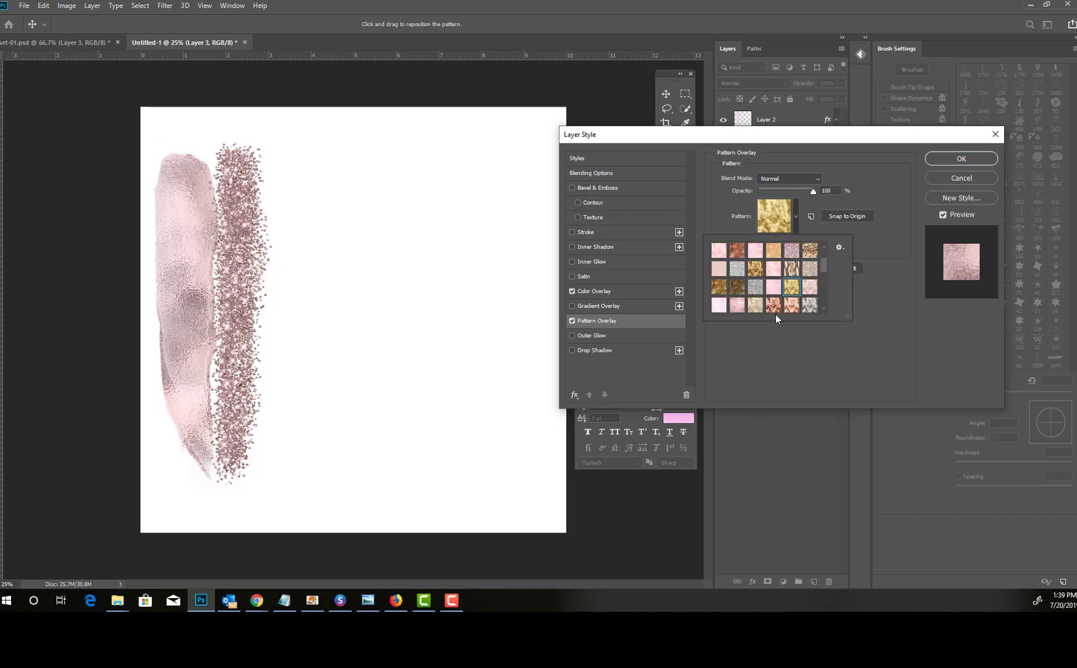
{"action": "left_click", "coordinate": [804, 291]}
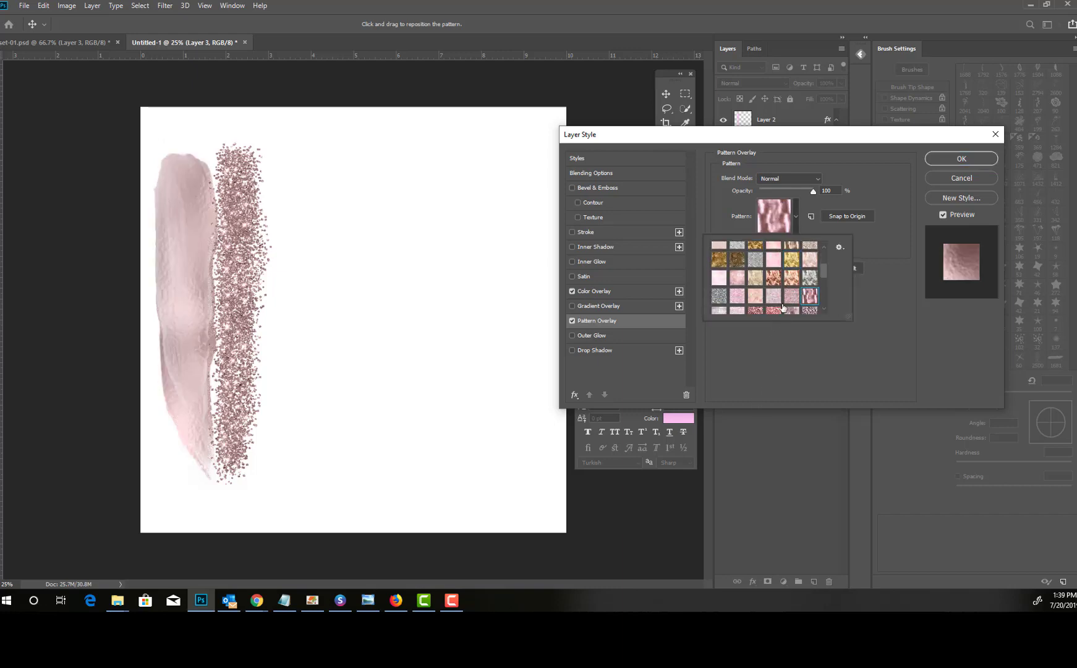
{"action": "left_click", "coordinate": [780, 304]}
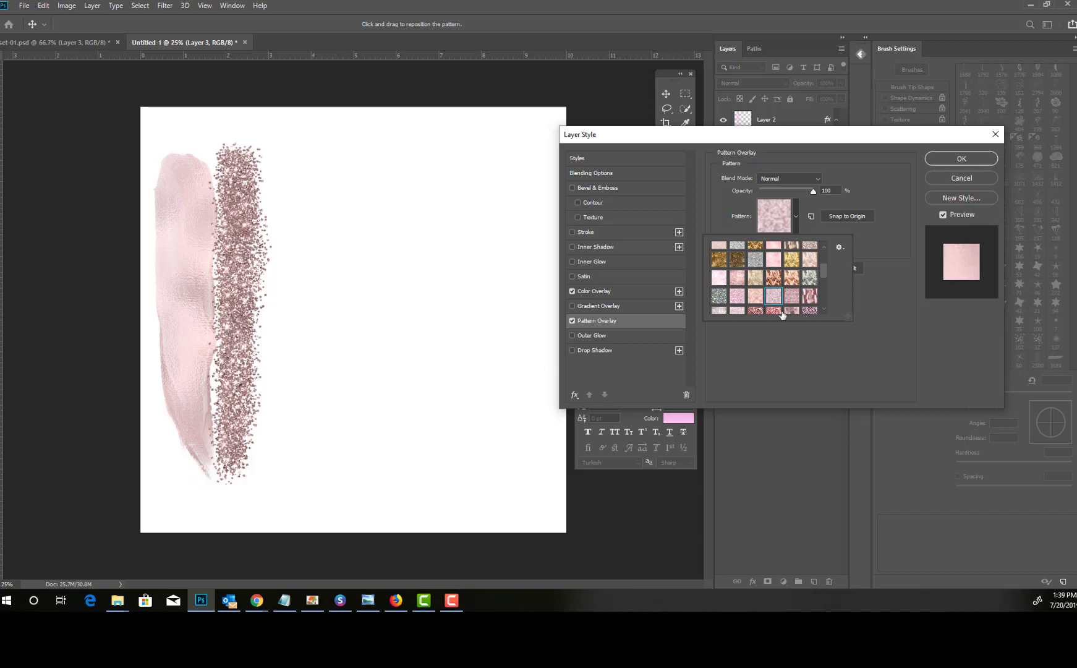
{"action": "left_click", "coordinate": [755, 293]}
{"action": "left_click", "coordinate": [753, 279]}
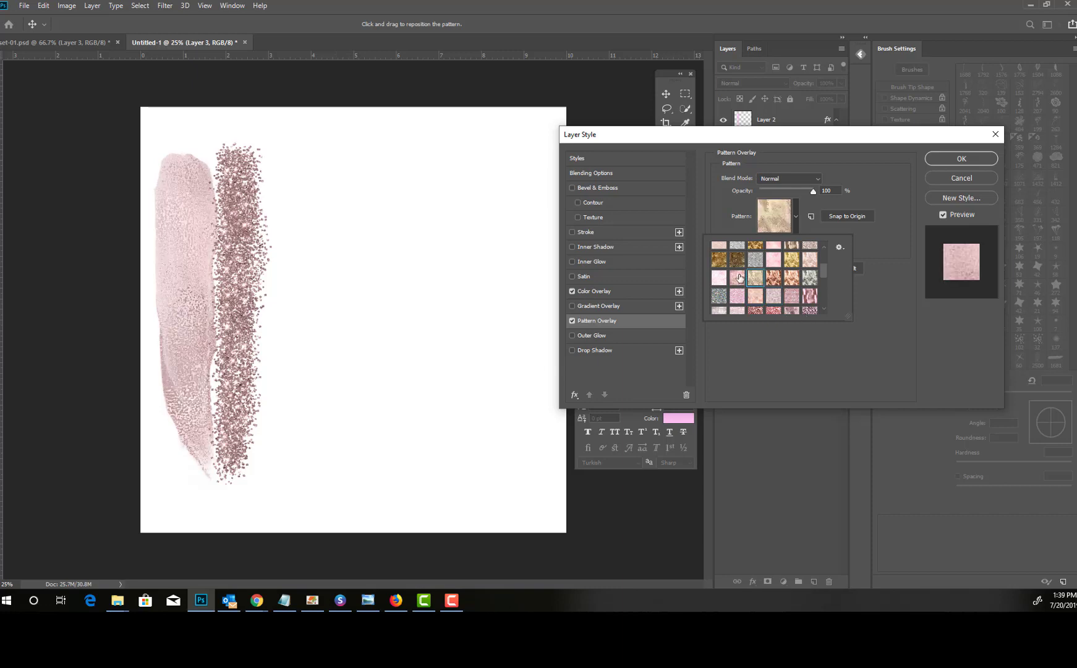
Cycle the Pattern Overlay blend mode down to Lighten.
{"action": "left_click", "coordinate": [774, 179]}
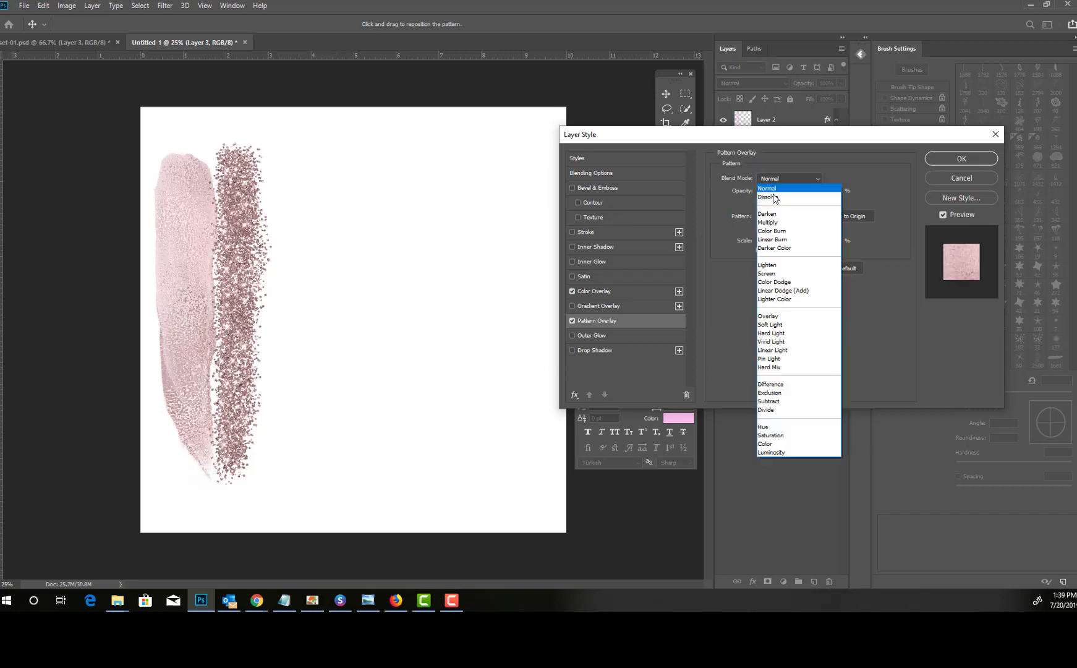
{"action": "left_click", "coordinate": [770, 221]}
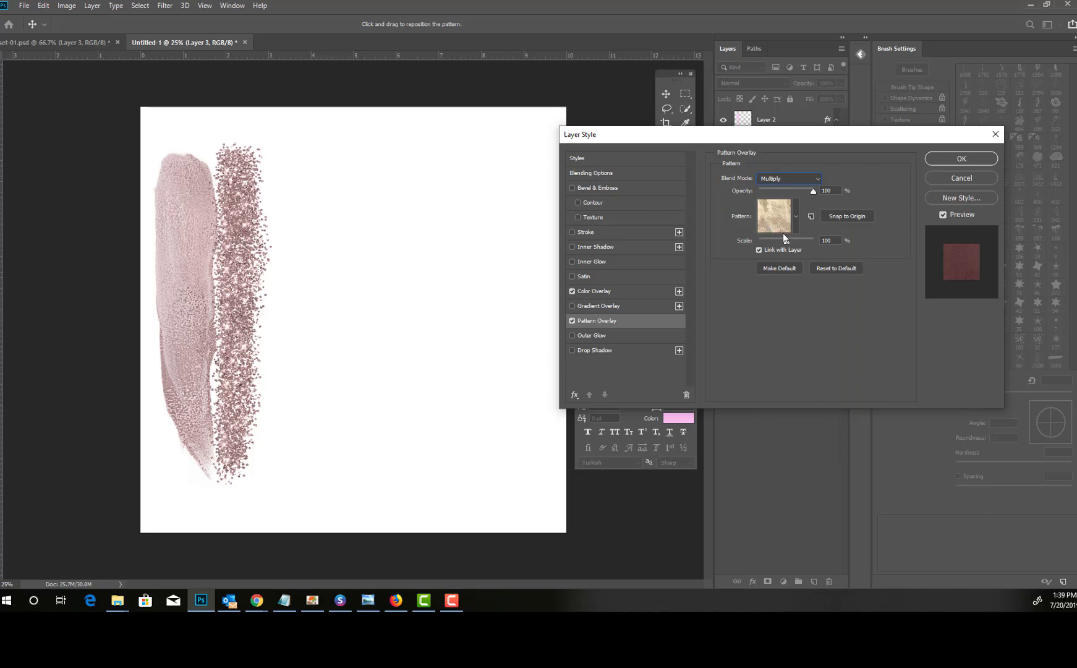
{"action": "key", "text": "Down"}
{"action": "key", "text": "Down"}
{"action": "key", "text": "Down"}
{"action": "key", "text": "Down"}
{"action": "key", "text": "Down"}
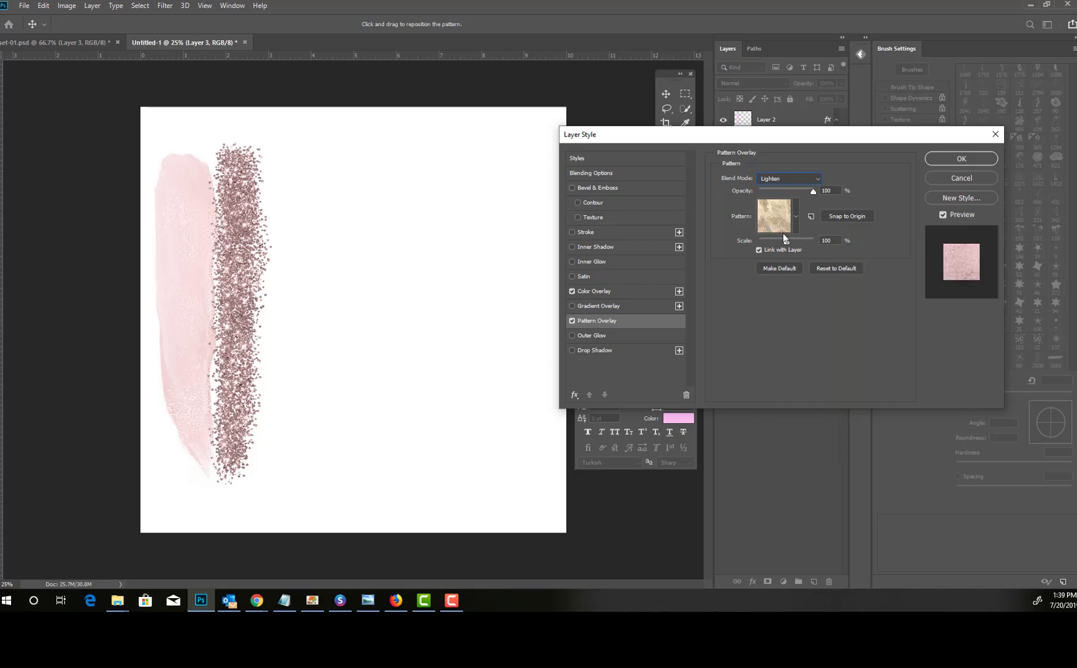
{"action": "key", "text": "Down"}
{"action": "key", "text": "Down"}
{"action": "key", "text": "Down"}
Disable Pattern Overlay and set Color Overlay's blend mode to Lighter Color after trying Multiply and Linear Burn.
{"action": "left_click", "coordinate": [572, 321]}
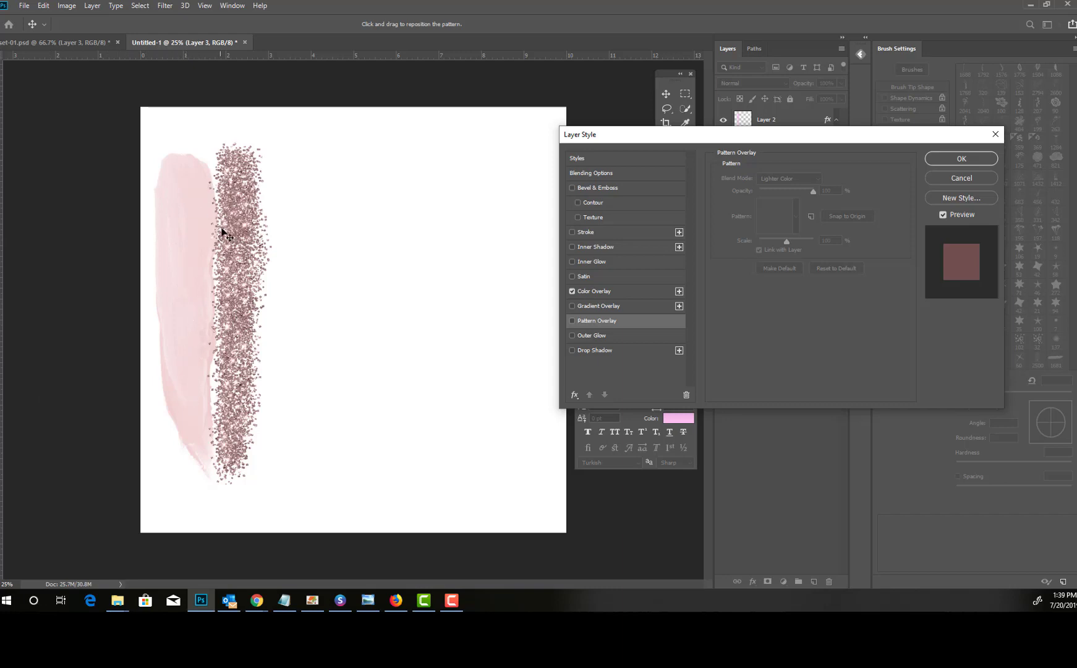
{"action": "left_click", "coordinate": [614, 292]}
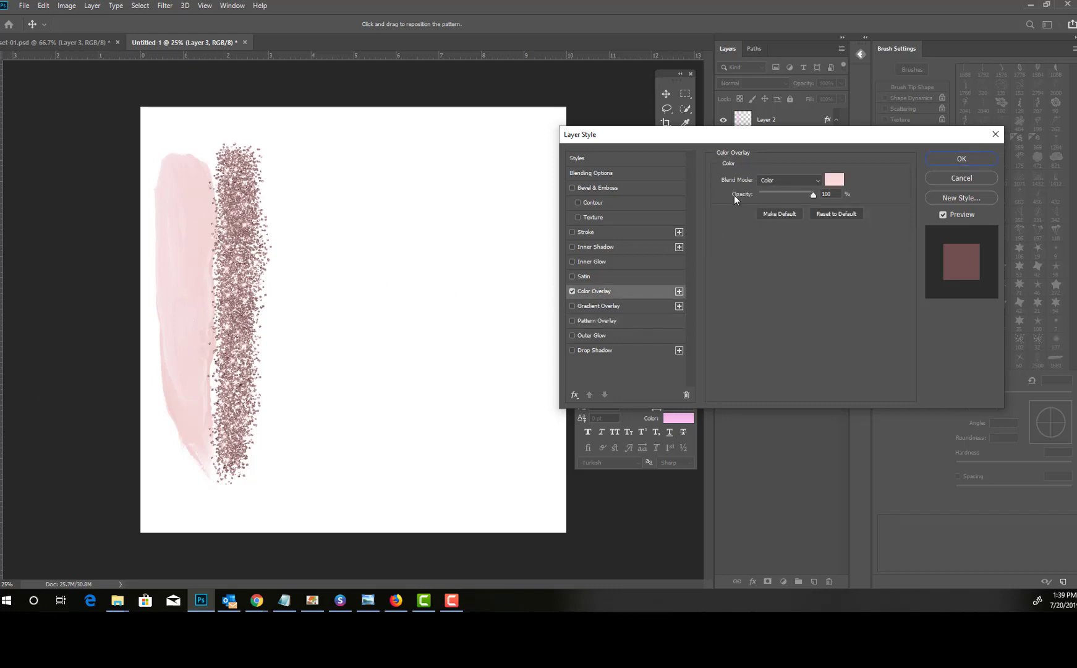
{"action": "left_click", "coordinate": [789, 180]}
{"action": "left_click", "coordinate": [777, 224]}
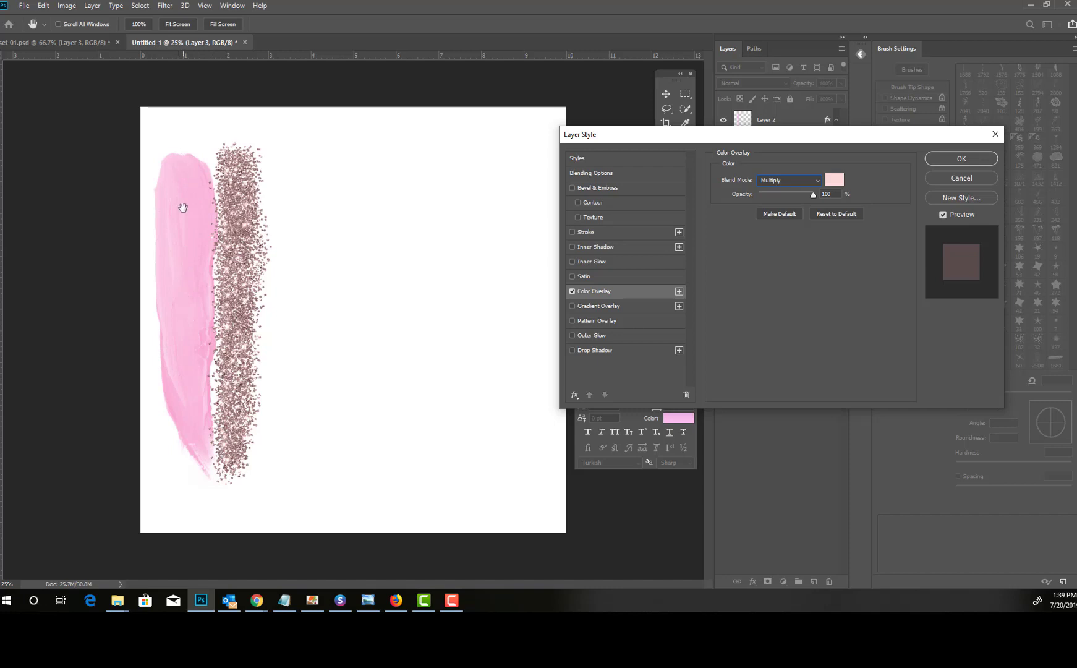
{"action": "left_click", "coordinate": [788, 181]}
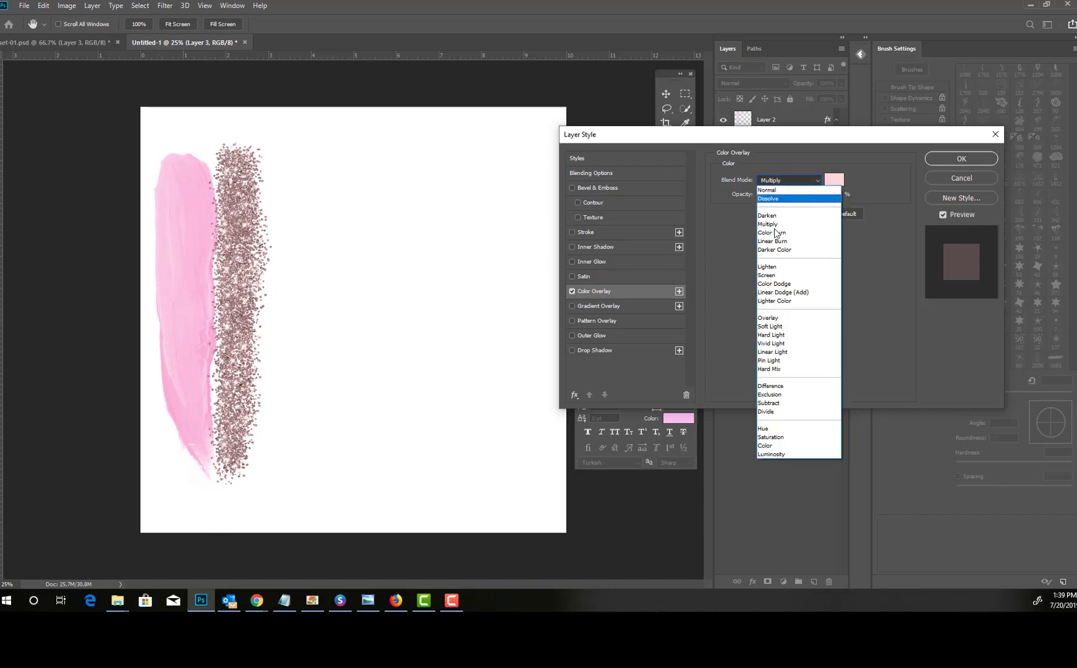
{"action": "left_click", "coordinate": [773, 241]}
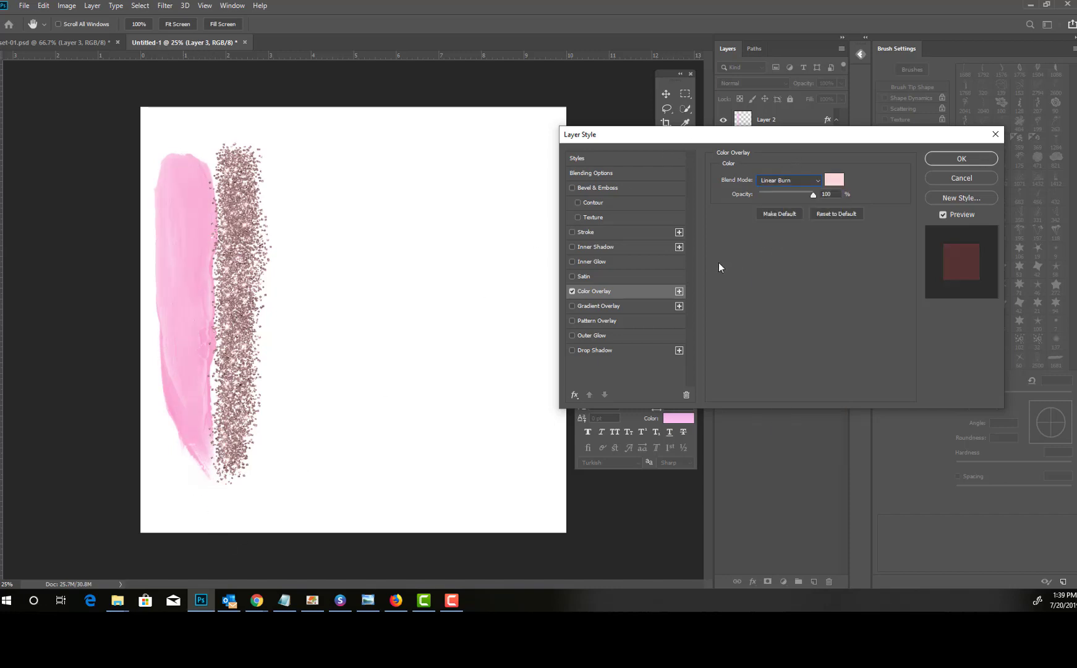
{"action": "key", "text": "Down"}
{"action": "key", "text": "Down"}
{"action": "key", "text": "Down"}
{"action": "key", "text": "Down"}
{"action": "key", "text": "Down"}
{"action": "key", "text": "Down"}
{"action": "key", "text": "Down"}
{"action": "key", "text": "Down"}
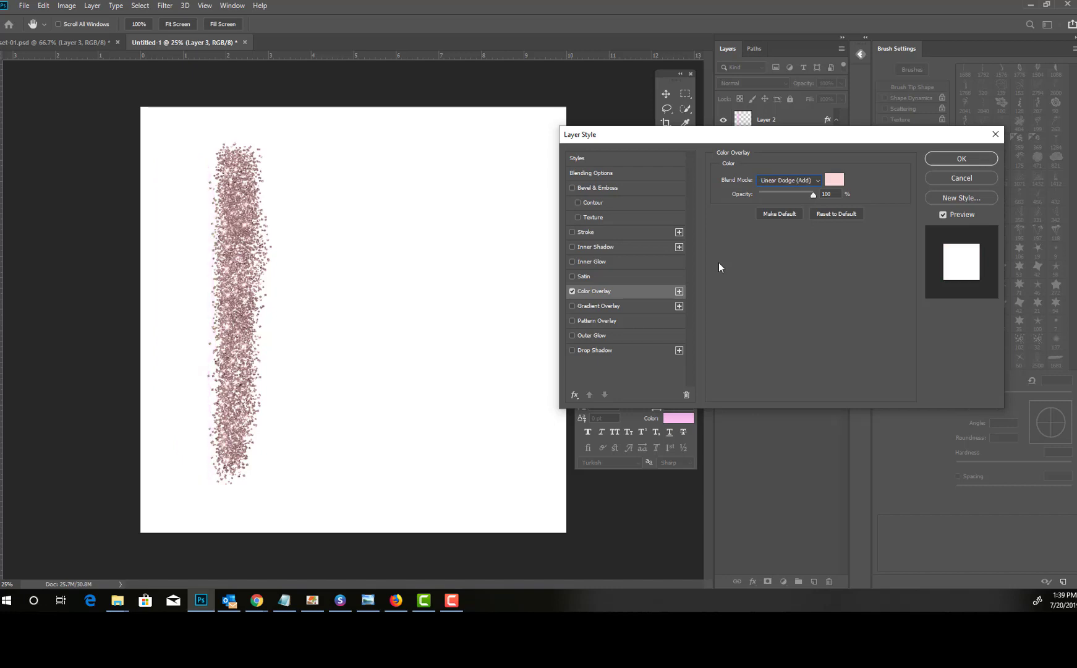
{"action": "key", "text": "Up"}
{"action": "key", "text": "Up"}
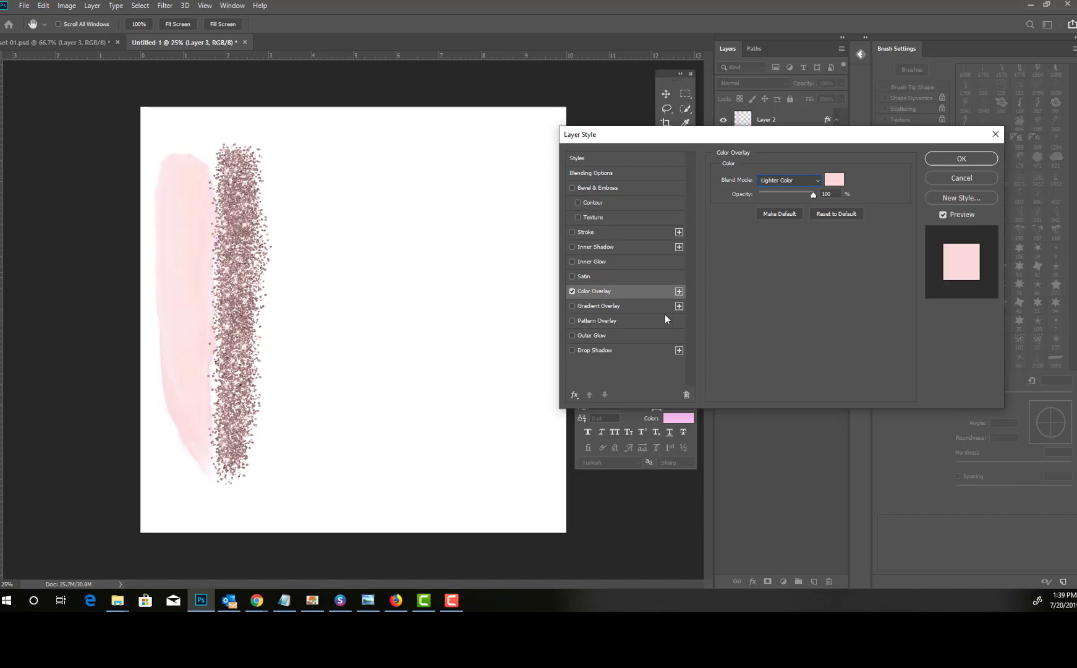
Apply the layer style, then select Layer 2 and return to Layer 3.
{"action": "left_click", "coordinate": [960, 159]}
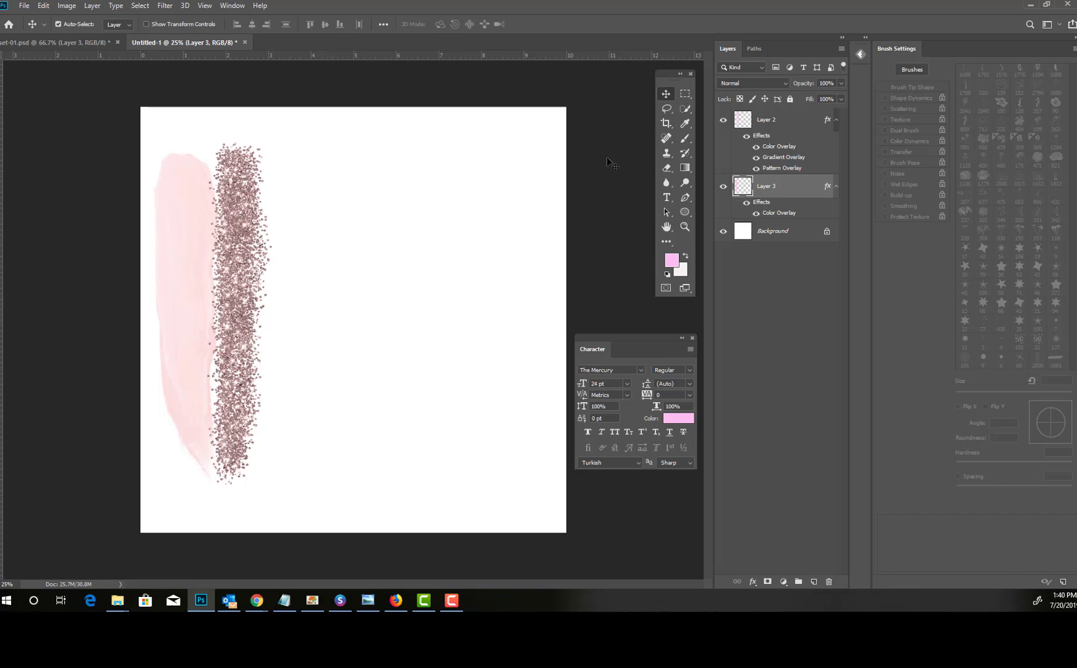
{"action": "left_click", "coordinate": [770, 127]}
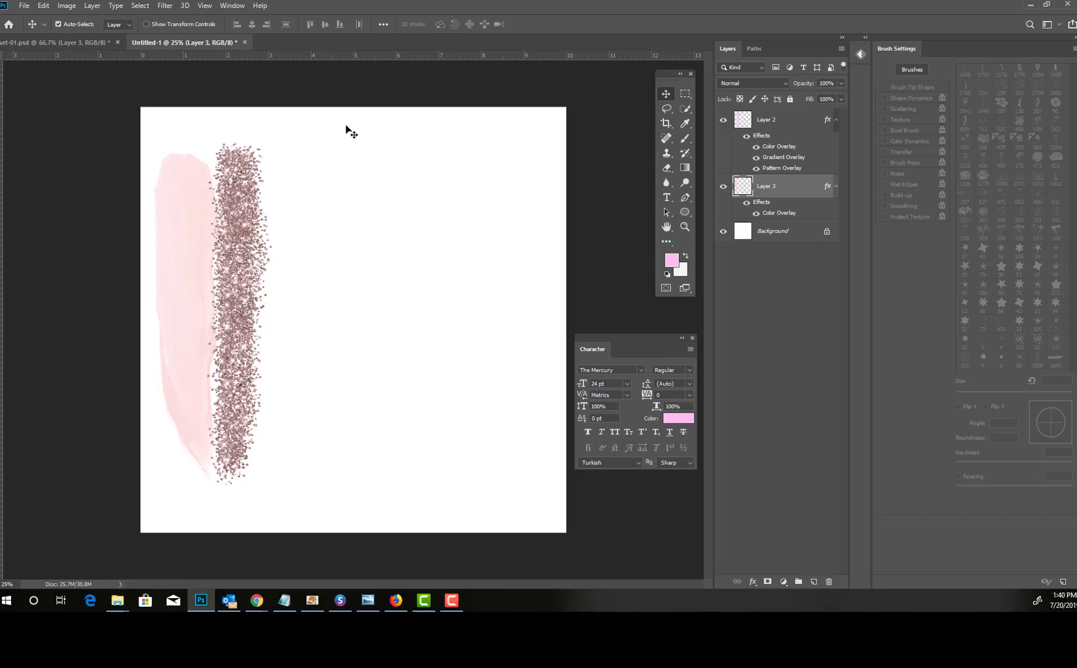
{"action": "left_click", "coordinate": [770, 189]}
Open File > Export > Layers to Files after browsing the Edit menu.
{"action": "left_click", "coordinate": [42, 6]}
{"action": "left_click", "coordinate": [42, 7]}
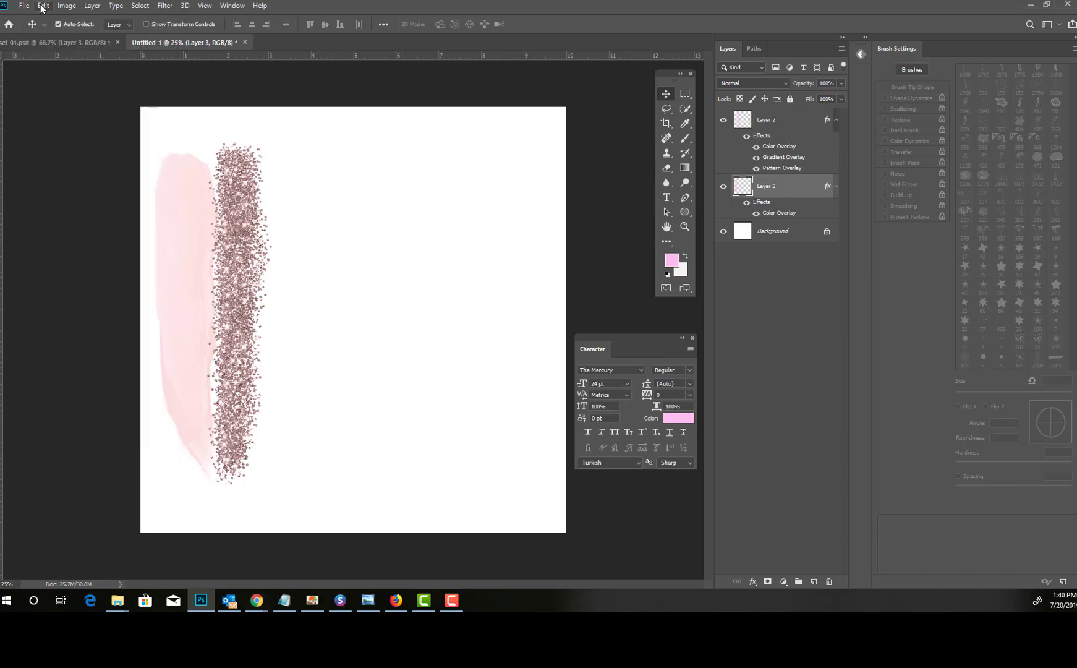
{"action": "left_click", "coordinate": [42, 6]}
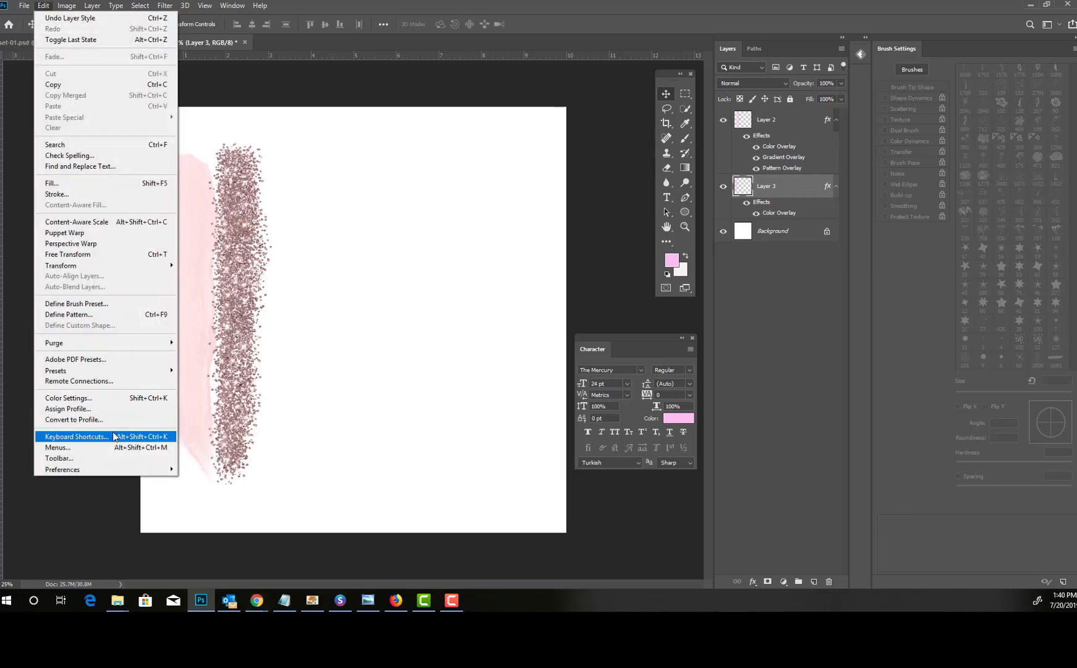
{"action": "mouse_move", "coordinate": [154, 342]}
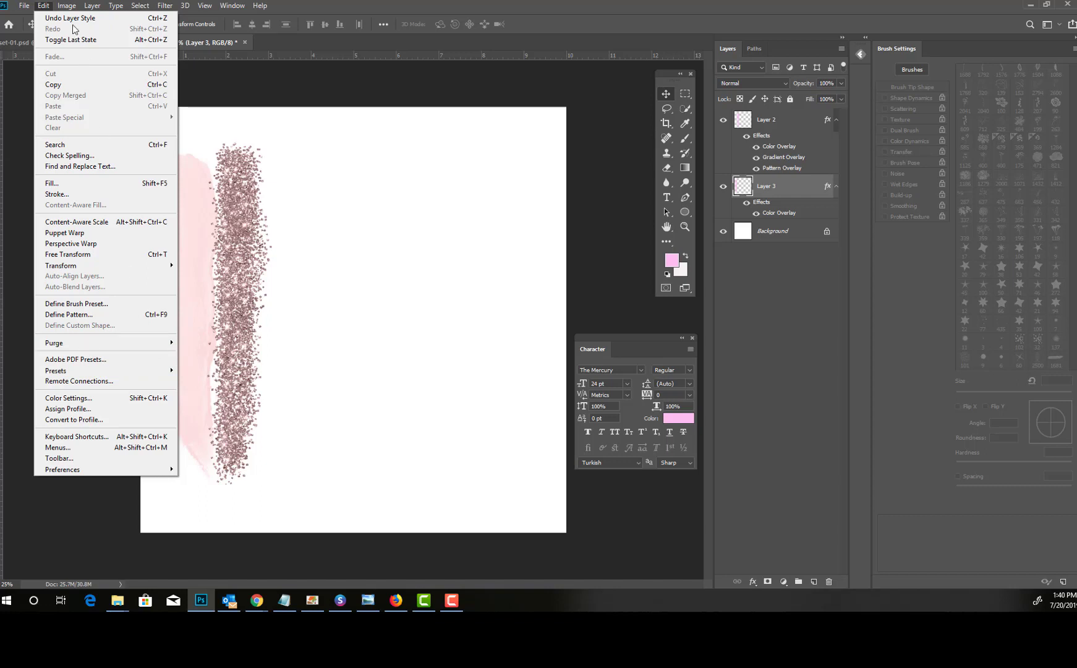
{"action": "mouse_move", "coordinate": [24, 7]}
{"action": "mouse_move", "coordinate": [66, 259]}
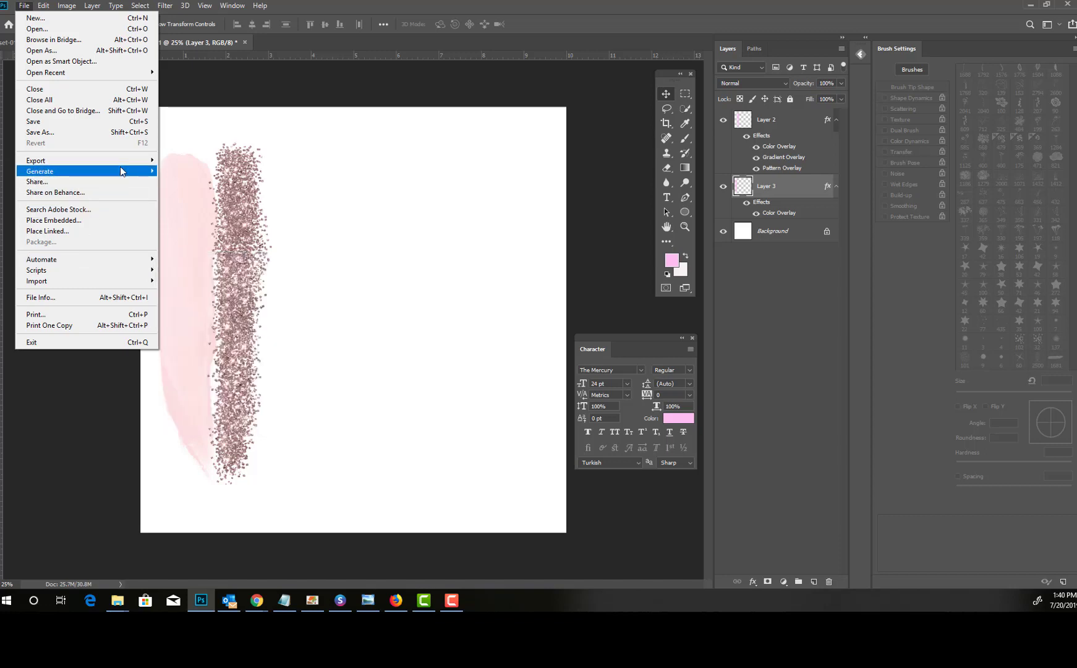
{"action": "mouse_move", "coordinate": [125, 162]}
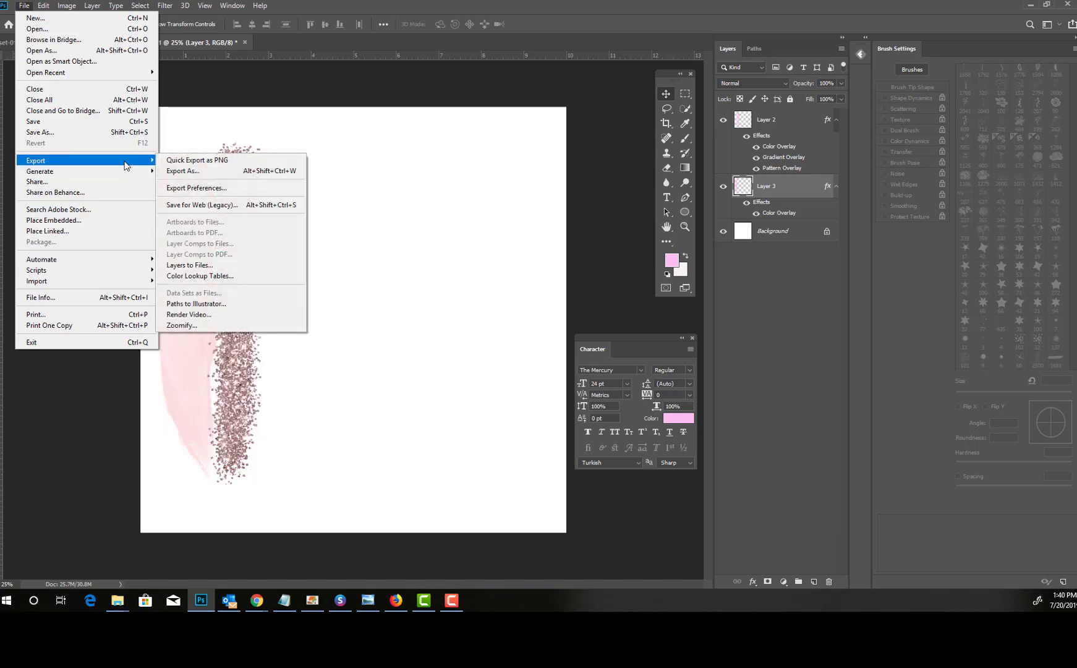
{"action": "left_click", "coordinate": [183, 266]}
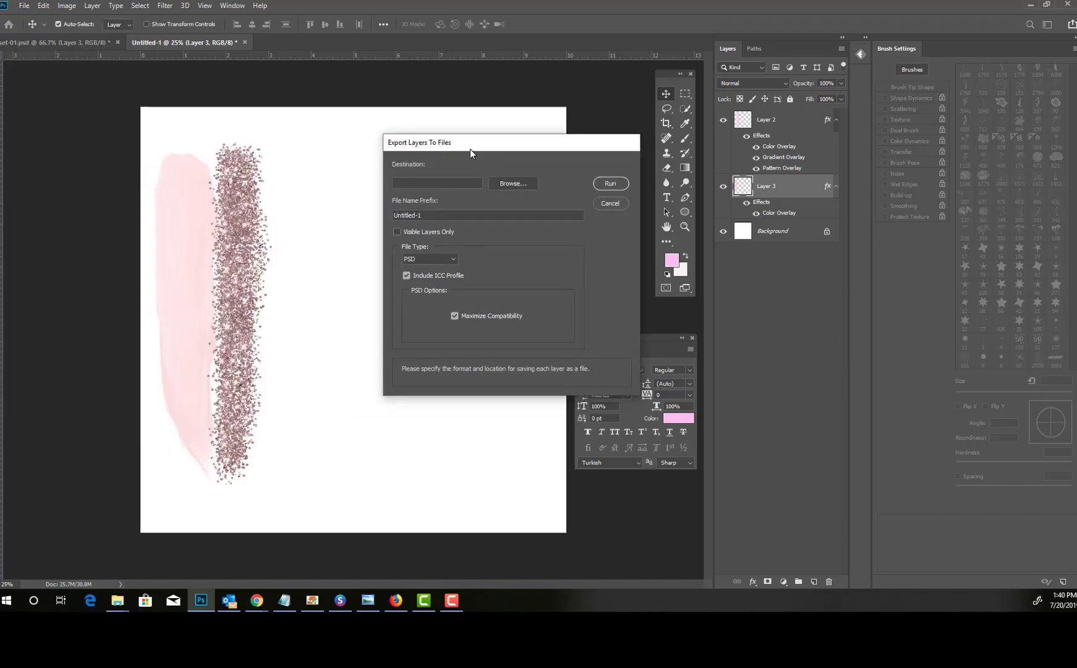
Set the Export Layers To Files file type to PNG-24.
{"action": "left_click", "coordinate": [408, 262]}
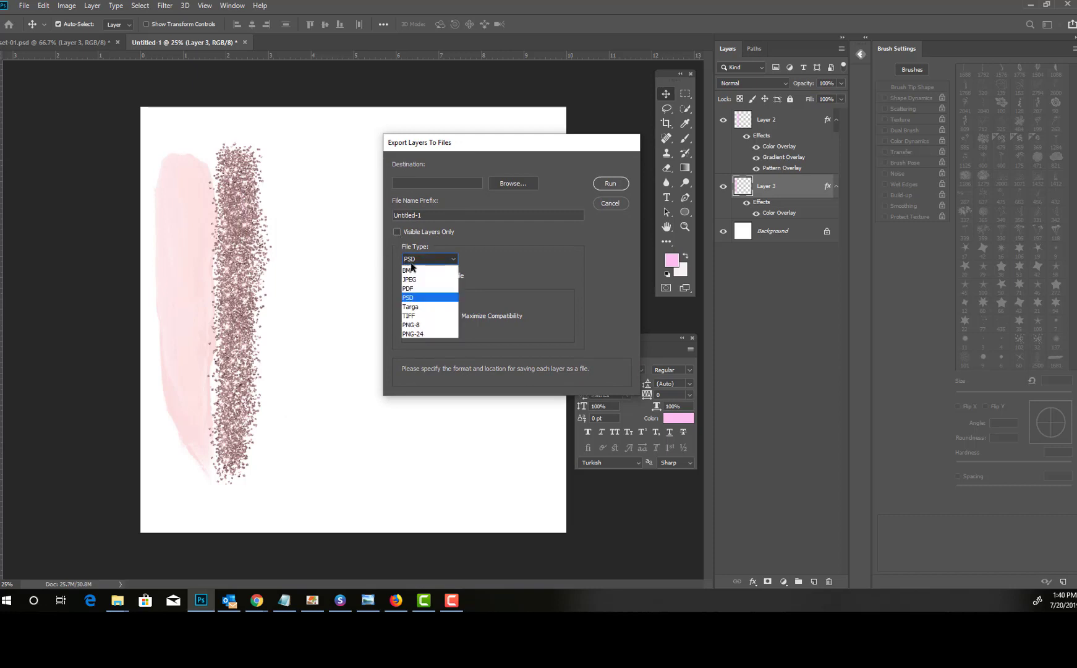
{"action": "left_click", "coordinate": [413, 334]}
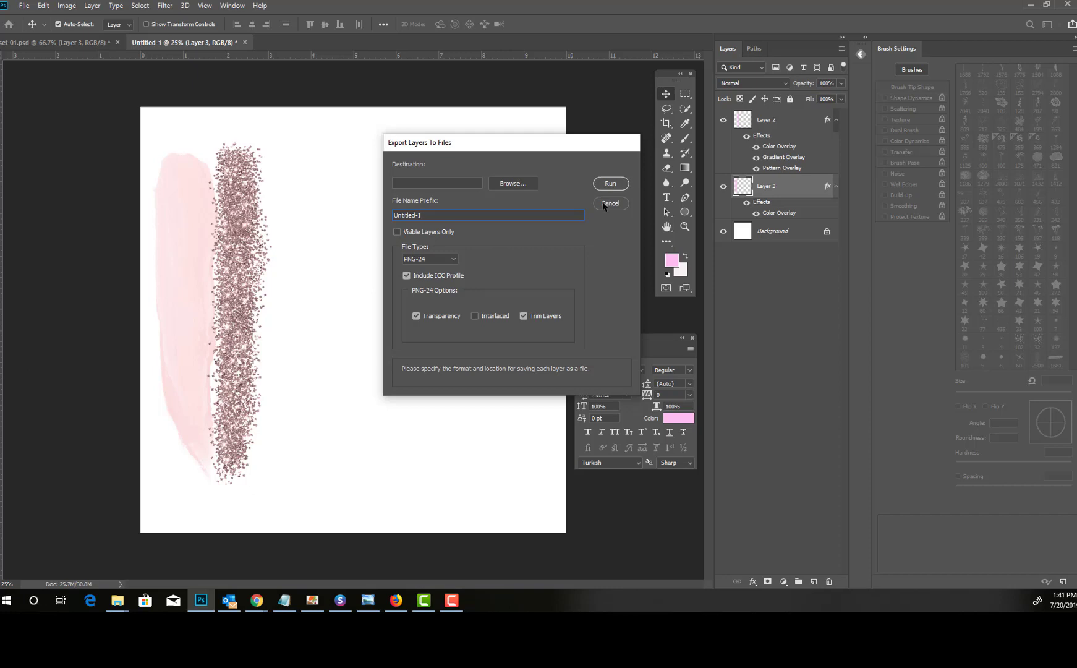
{"action": "left_click", "coordinate": [603, 204]}
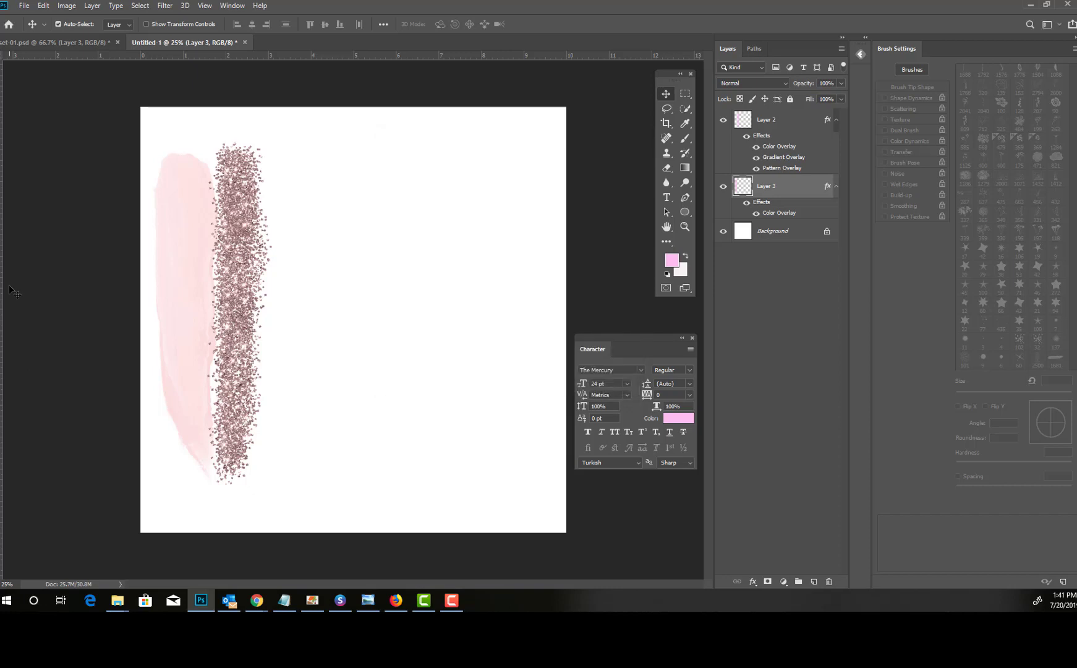